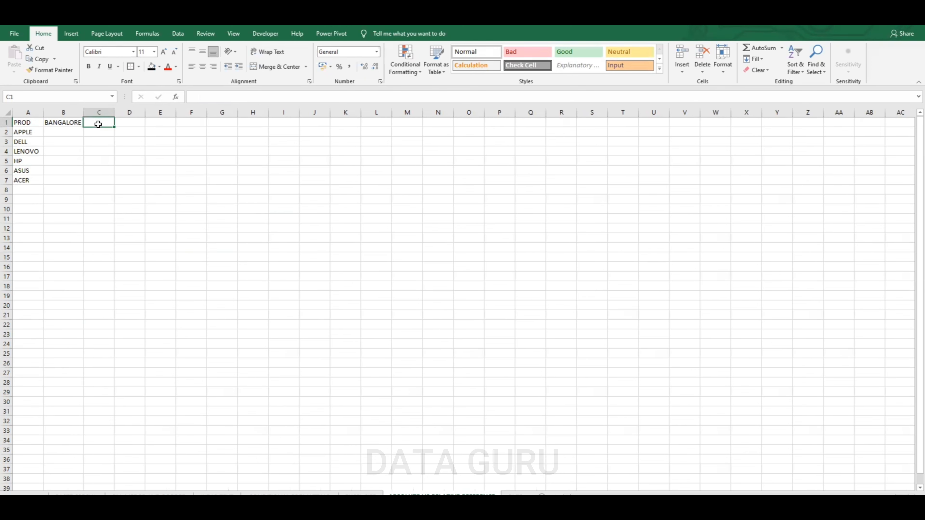
Enter the city headers PUNE, MUMBAI, DELHI and HYDERABAD in C1 through F1
{"action": "type", "text": "PUNE"}
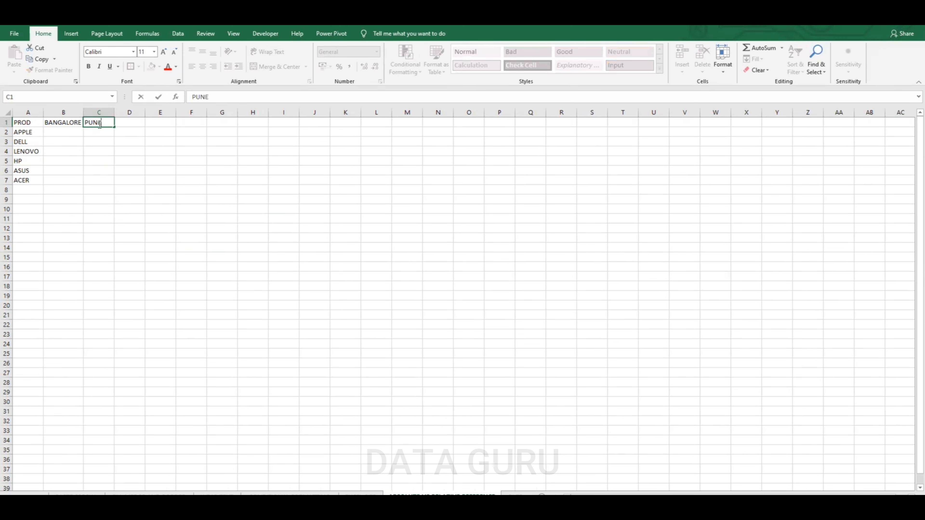
{"action": "left_click", "coordinate": [125, 147]}
{"action": "left_click", "coordinate": [128, 123]}
{"action": "type", "text": "M"}
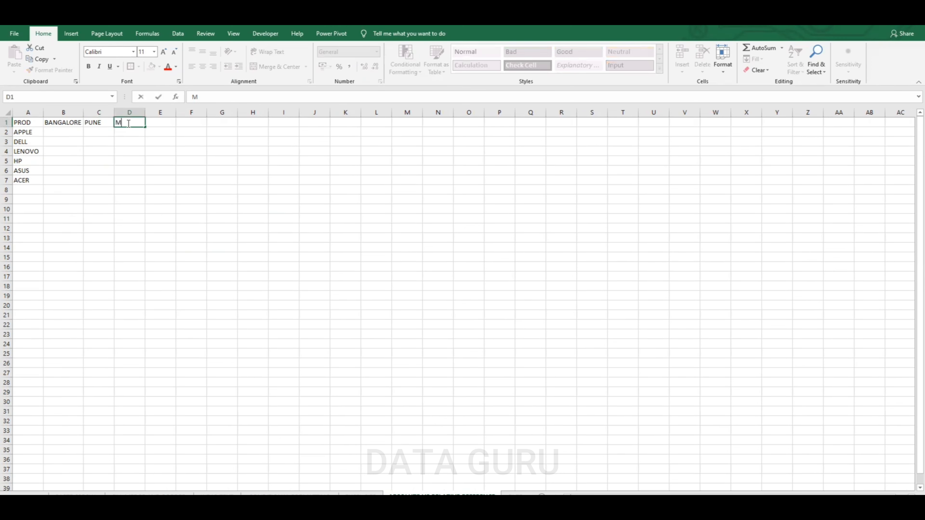
{"action": "type", "text": "UMBAI"}
{"action": "left_click", "coordinate": [157, 144]}
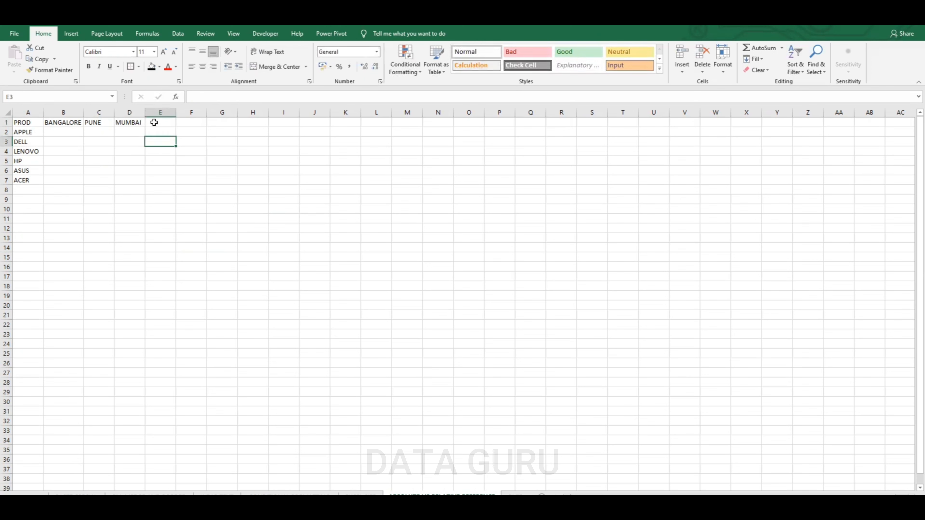
{"action": "left_click", "coordinate": [155, 123]}
{"action": "type", "text": "DE"}
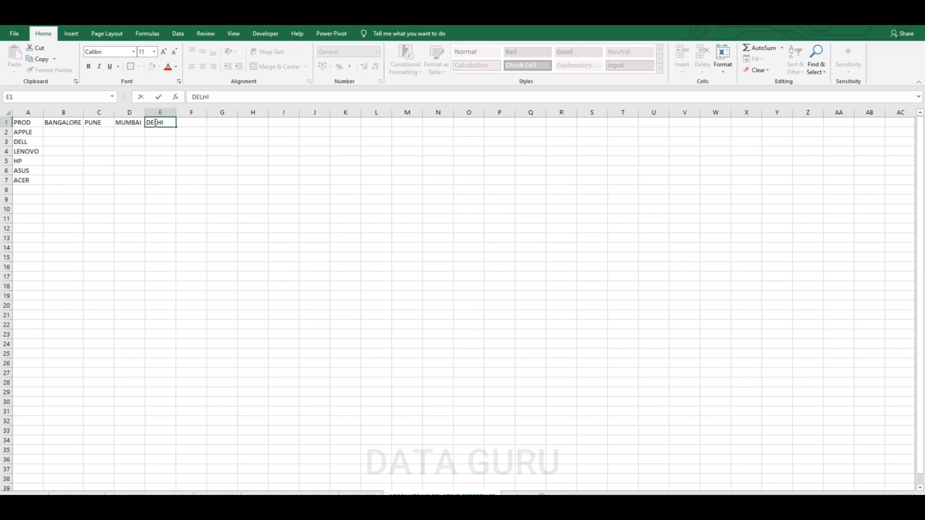
{"action": "type", "text": "LHI"}
{"action": "left_click", "coordinate": [212, 159]}
{"action": "left_click", "coordinate": [202, 124]}
{"action": "type", "text": "HY"}
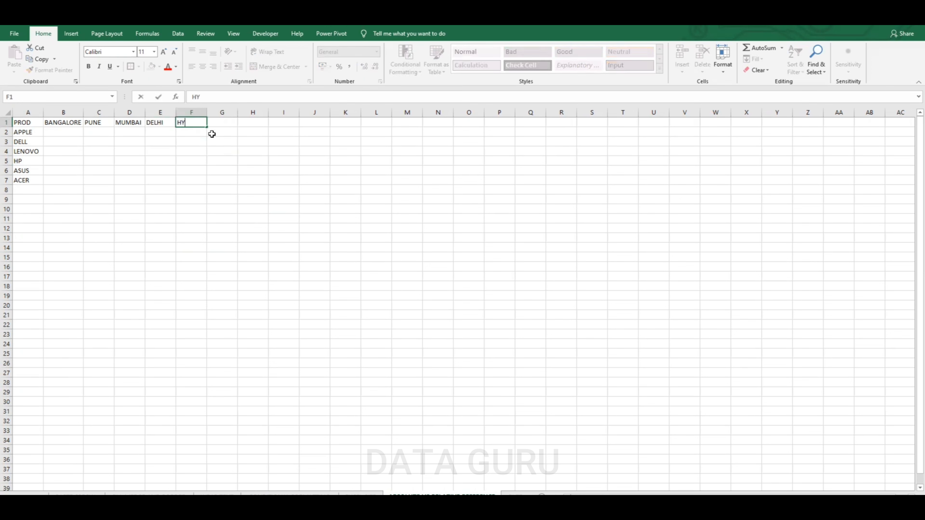
{"action": "type", "text": "DERABAD"}
{"action": "left_click", "coordinate": [226, 161]}
Enter the formula =RANDBETWEEN(100,900)*100 in B2
{"action": "left_click", "coordinate": [76, 132]}
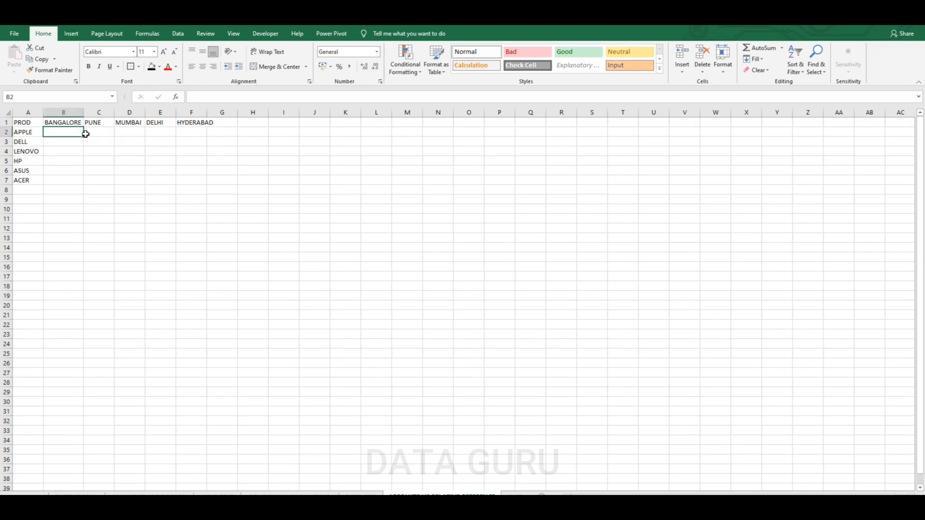
{"action": "type", "text": "=RAND"}
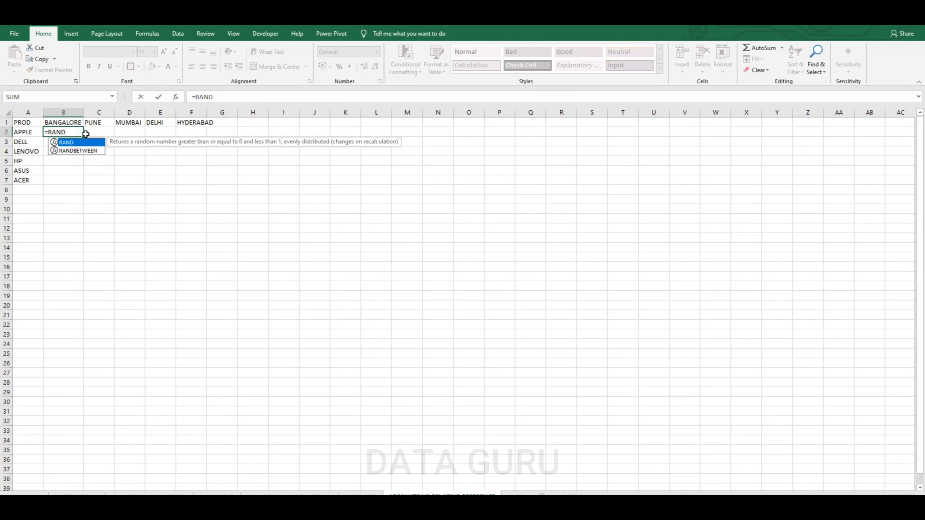
{"action": "double_click", "coordinate": [80, 151]}
{"action": "type", "text": "100"}
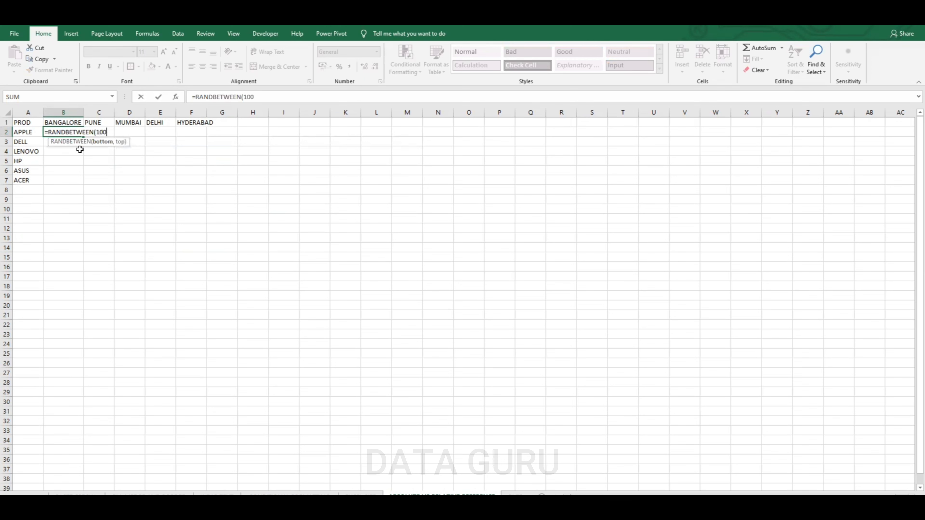
{"action": "type", "text": ",900)*100"}
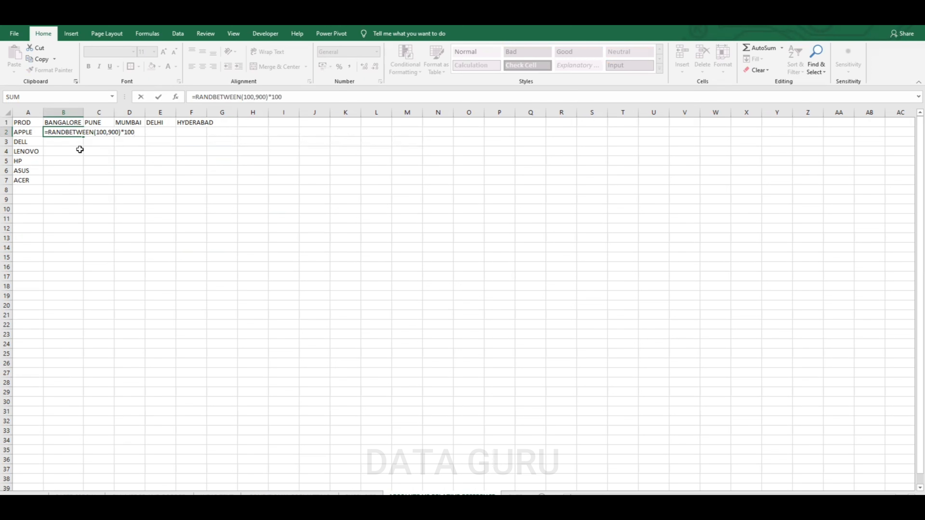
{"action": "key", "text": "Return"}
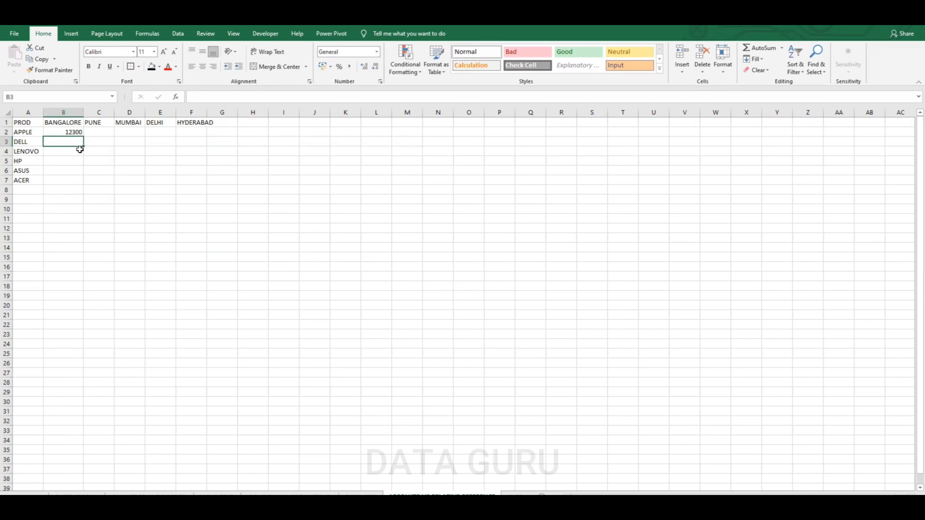
Fill the random-number formula across and down to cover B2:F7
{"action": "left_click", "coordinate": [64, 130]}
{"action": "left_click_drag", "start_coordinate": [84, 136], "coordinate": [206, 139]}
{"action": "double_click", "coordinate": [207, 138]}
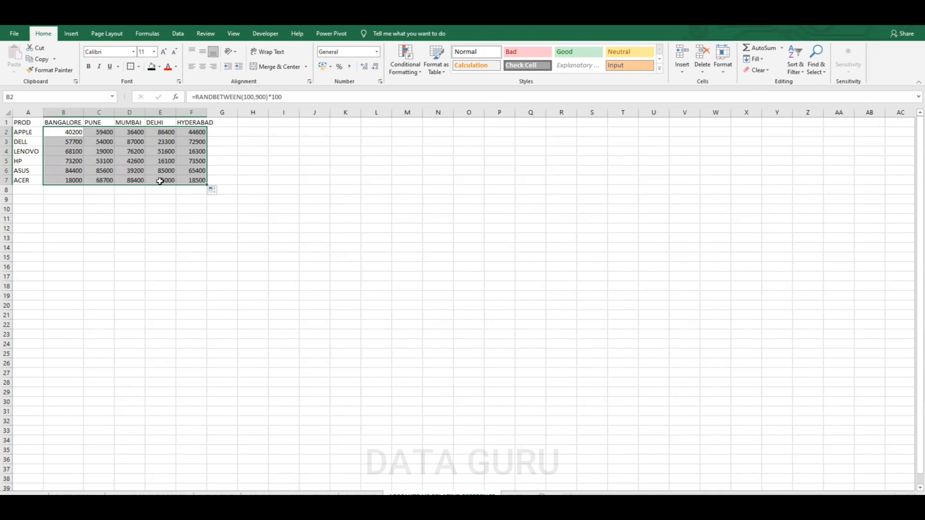
Copy B2:F7 and paste it back over itself as values only with Paste Special
{"action": "key", "text": "ctrl+c"}
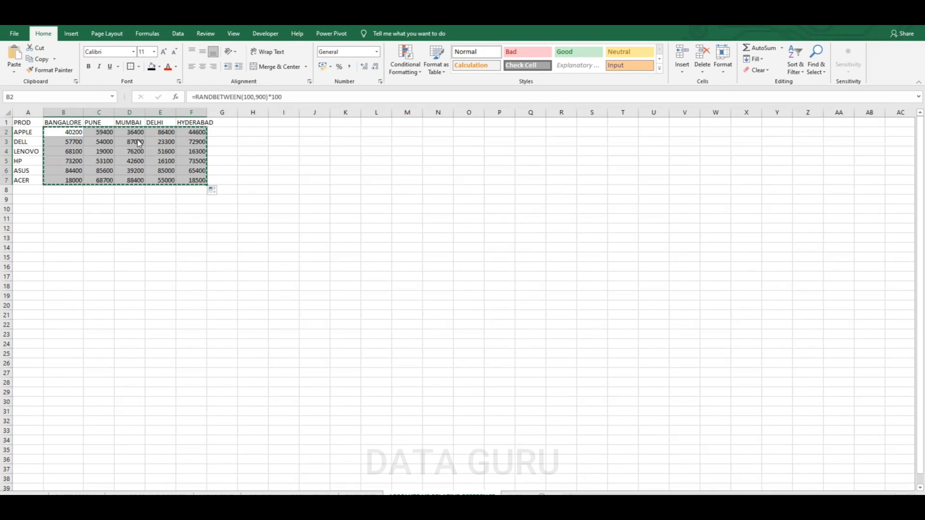
{"action": "right_click", "coordinate": [140, 140]}
{"action": "left_click", "coordinate": [176, 194]}
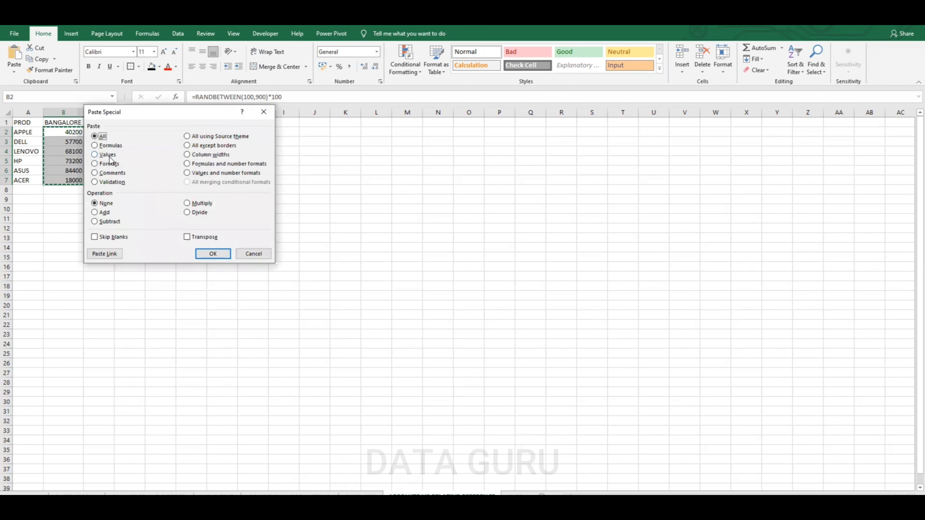
{"action": "left_click", "coordinate": [95, 155]}
{"action": "left_click", "coordinate": [212, 254]}
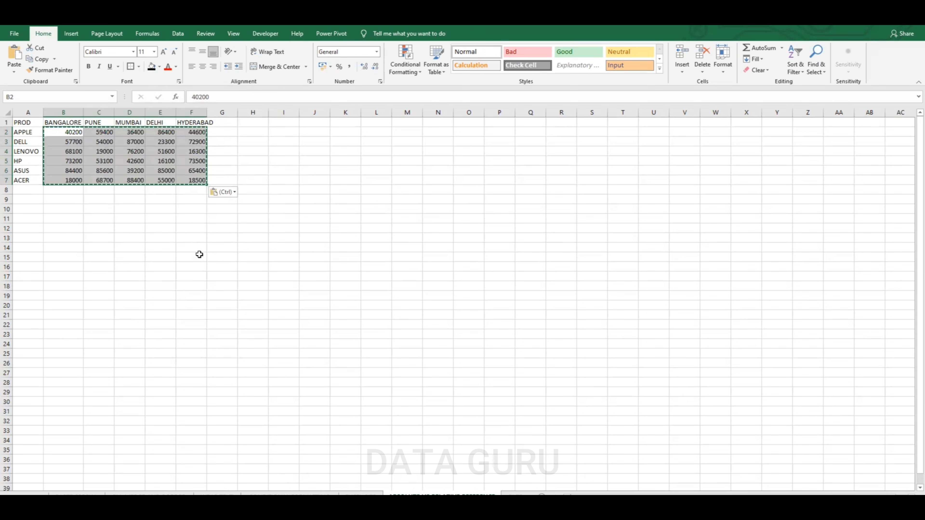
Select the whole sheet and autofit all column widths
{"action": "left_click", "coordinate": [172, 228]}
{"action": "left_click", "coordinate": [5, 114]}
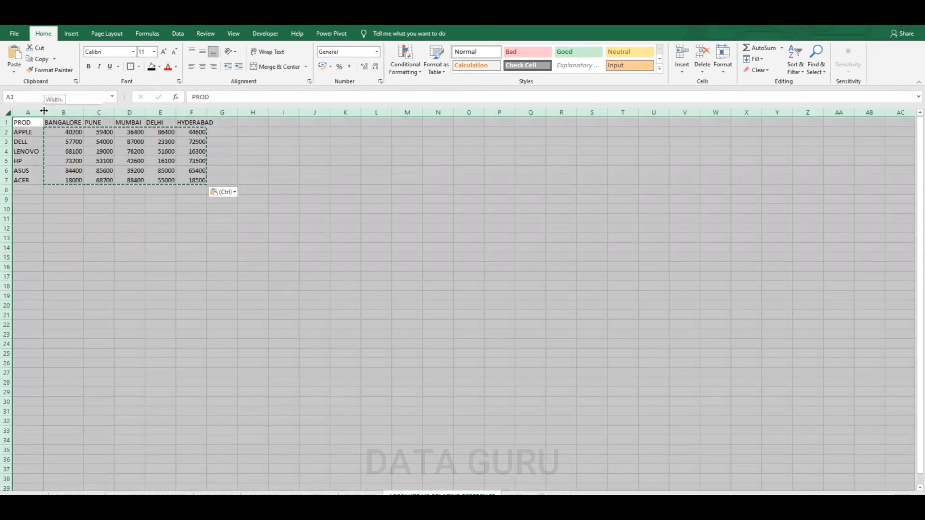
{"action": "double_click", "coordinate": [44, 112]}
{"action": "left_click", "coordinate": [168, 160]}
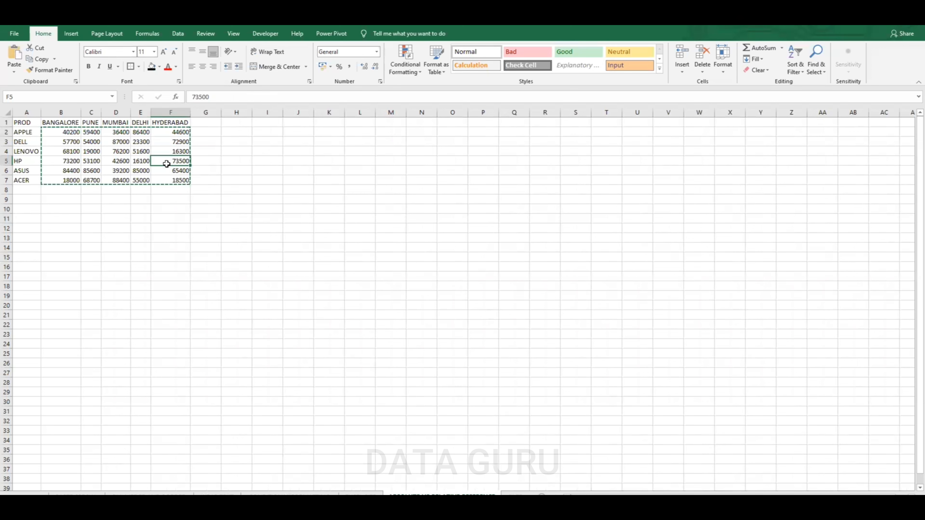
{"action": "key", "text": "Escape"}
{"action": "key", "text": "Right"}
{"action": "key", "text": "Right"}
Copy the table A1:F7 and paste it starting at J1
{"action": "left_click_drag", "start_coordinate": [31, 121], "coordinate": [170, 179]}
{"action": "key", "text": "ctrl+c"}
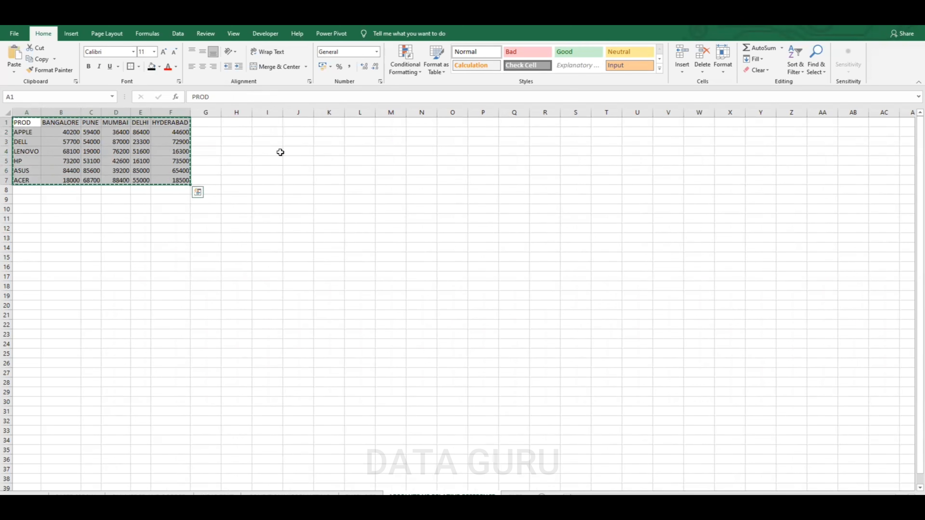
{"action": "left_click", "coordinate": [290, 122]}
{"action": "key", "text": "ctrl+v"}
{"action": "key", "text": "ctrl"}
{"action": "key", "text": "Escape"}
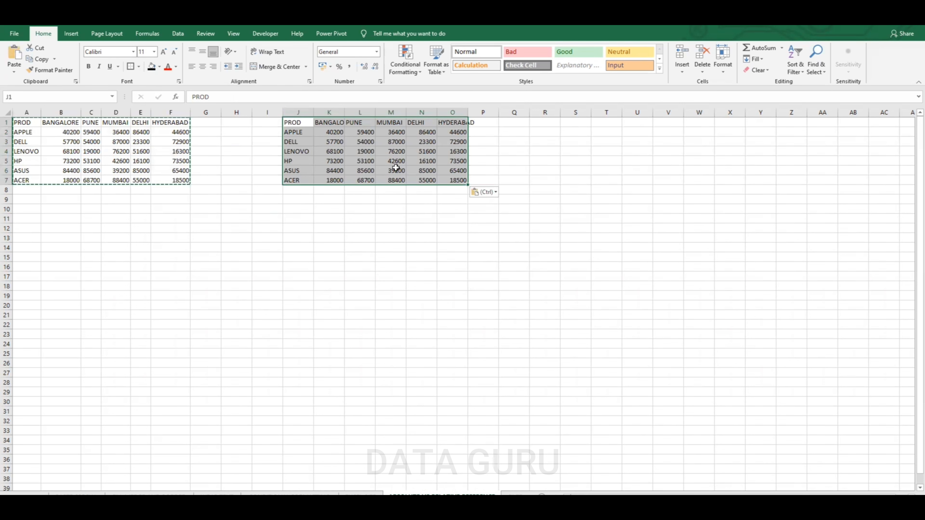
Clear the numbers in the copied table and enter =B2 in K2
{"action": "left_click_drag", "start_coordinate": [335, 133], "coordinate": [480, 200]}
{"action": "key", "text": "Delete"}
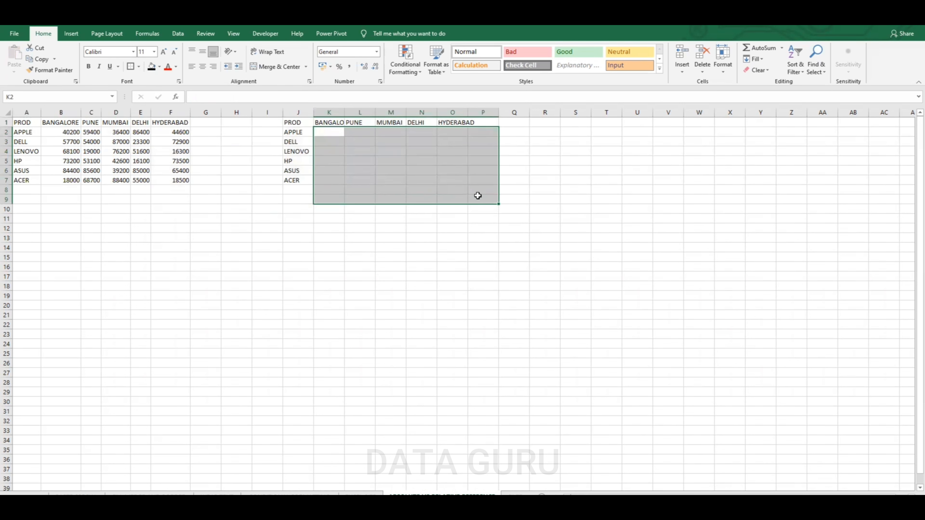
{"action": "left_click", "coordinate": [326, 134]}
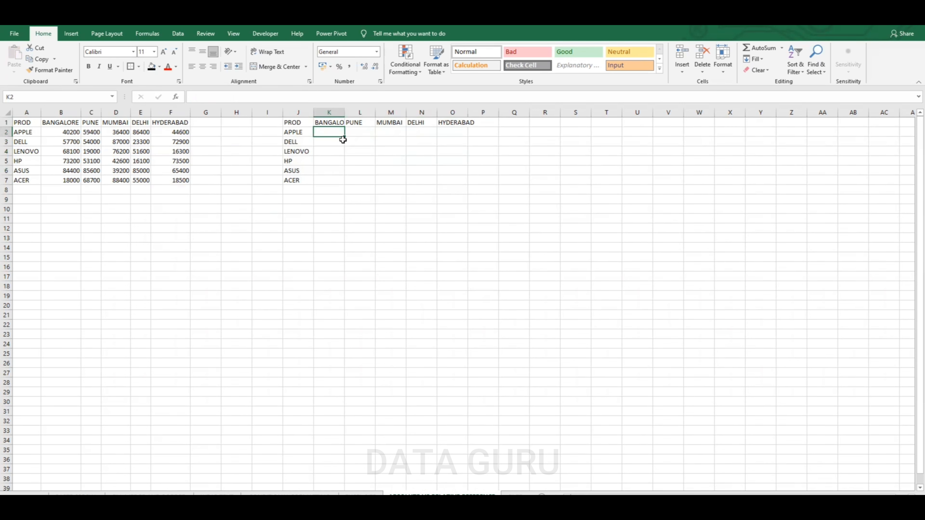
{"action": "type", "text": "="}
{"action": "left_click", "coordinate": [73, 135]}
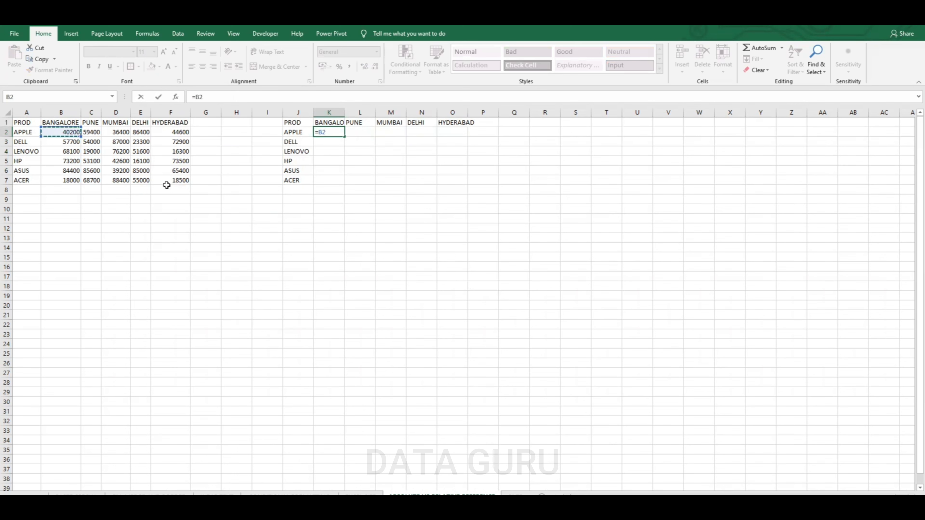
{"action": "key", "text": "Return"}
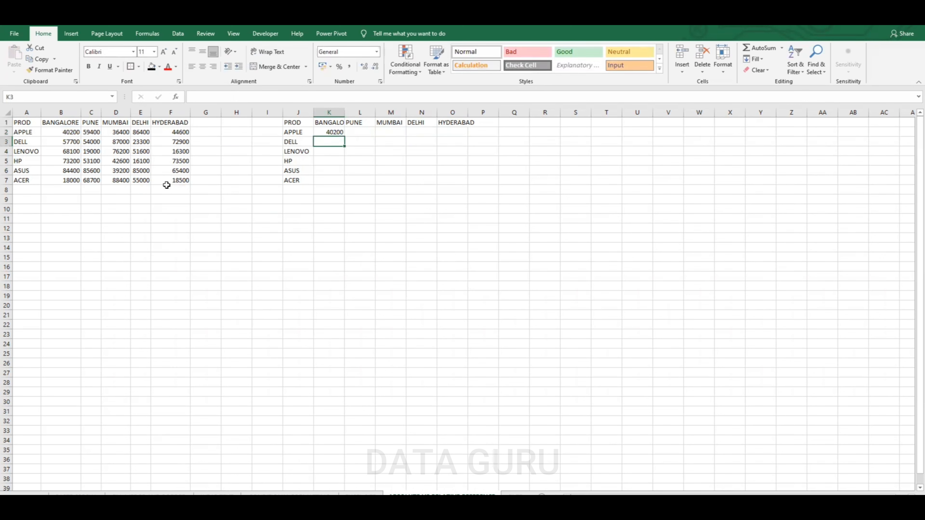
Fill the =B2 formula from K2 across and down to O7
{"action": "left_click", "coordinate": [334, 131]}
{"action": "left_click_drag", "start_coordinate": [345, 138], "coordinate": [470, 185]}
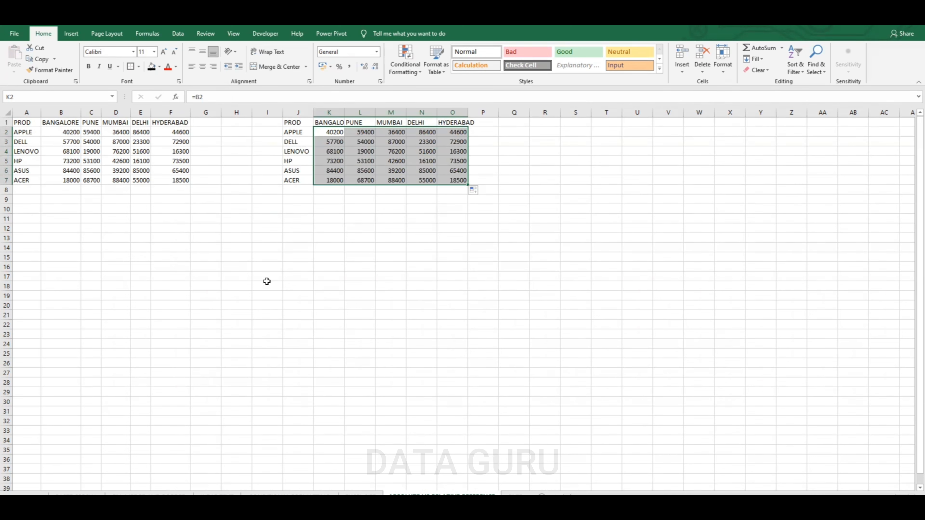
Type the label RELATIVE REFERENCE in H1
{"action": "left_click", "coordinate": [264, 128]}
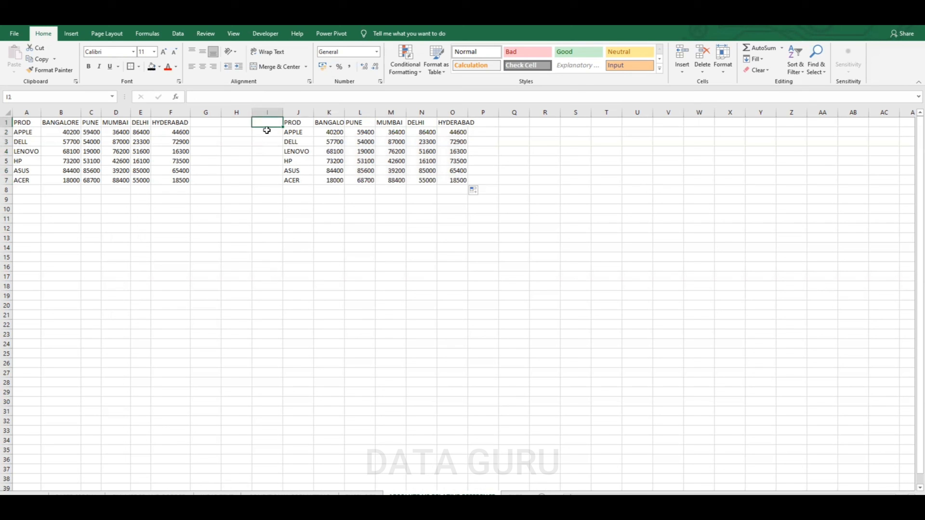
{"action": "left_click", "coordinate": [233, 125]}
{"action": "type", "text": "REL"}
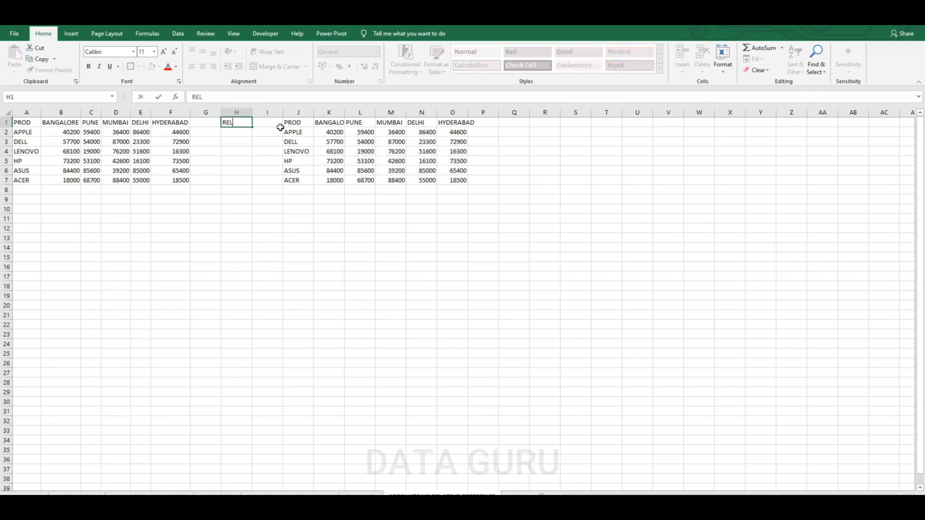
{"action": "type", "text": "ATIVE REFERENCE"}
{"action": "left_click", "coordinate": [329, 209]}
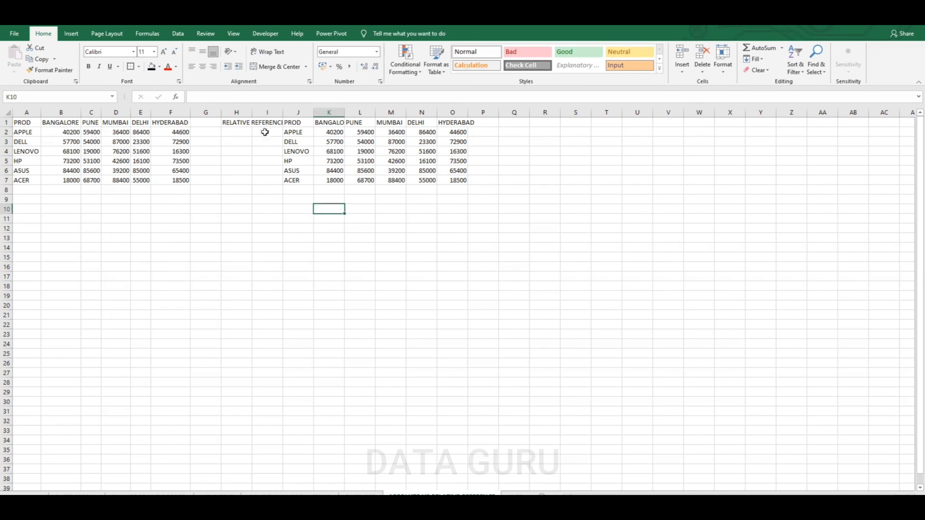
Autofit column H and make the RELATIVE REFERENCE label red
{"action": "double_click", "coordinate": [254, 112]}
{"action": "left_click", "coordinate": [273, 123]}
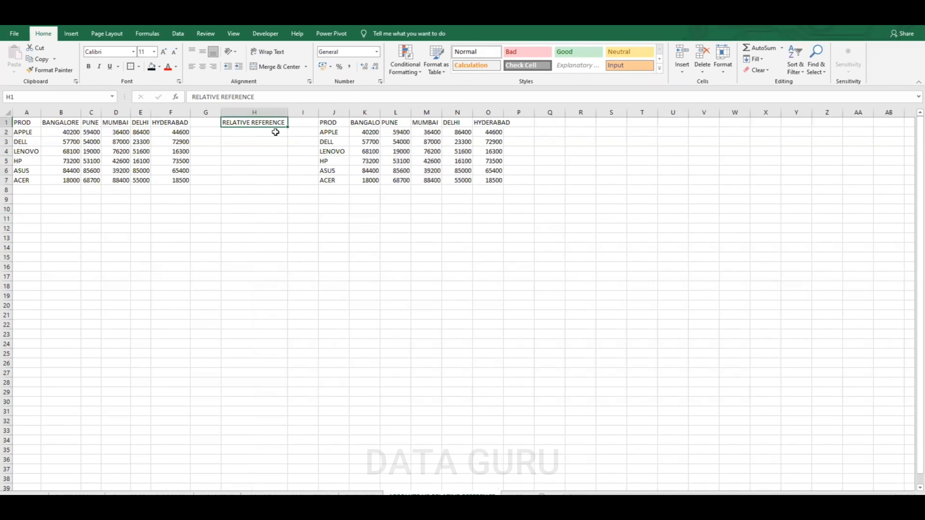
{"action": "left_click", "coordinate": [168, 68]}
Compare the formulas in K2 through O2 with their source cells in row 2 of the original table
{"action": "left_click", "coordinate": [375, 132]}
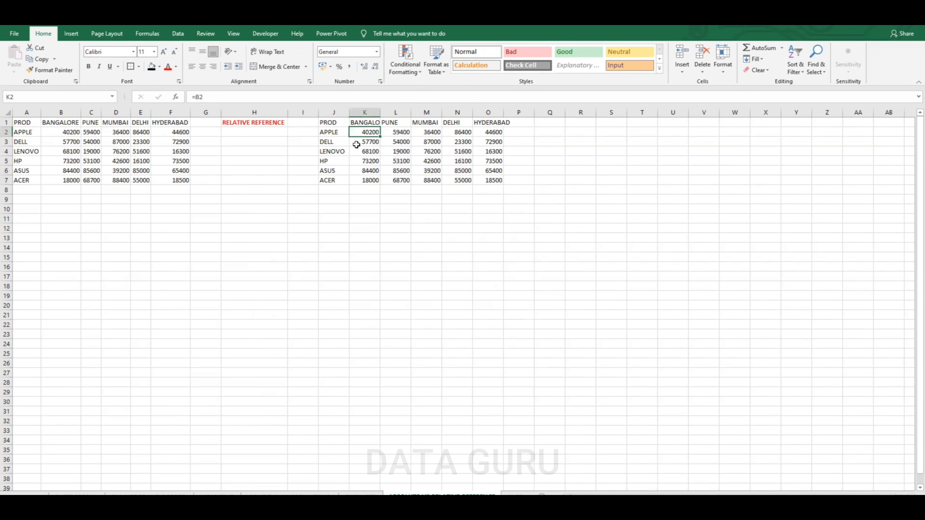
{"action": "left_click", "coordinate": [401, 132]}
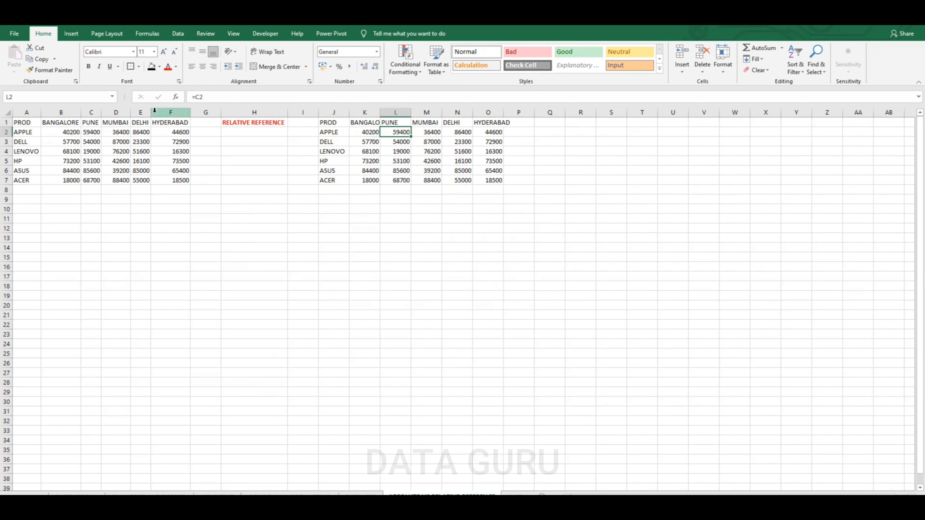
{"action": "left_click", "coordinate": [78, 135]}
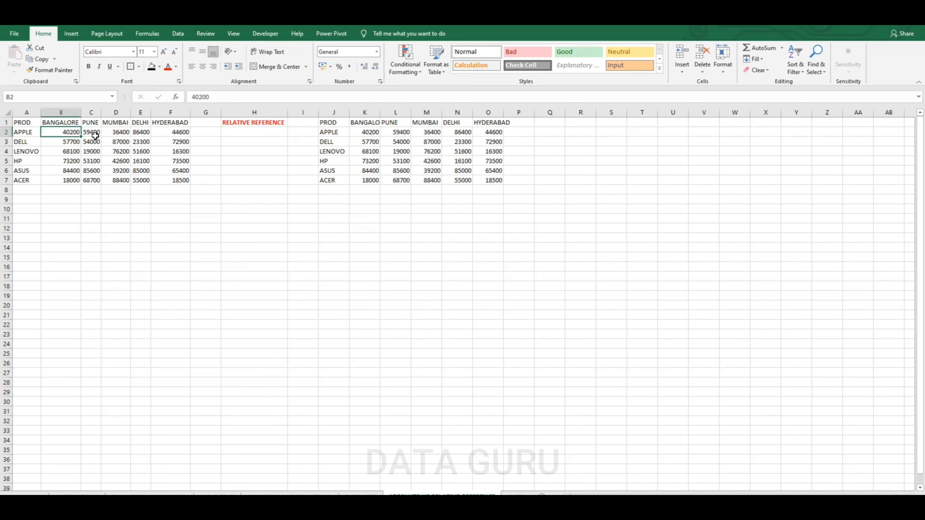
{"action": "left_click", "coordinate": [93, 134]}
{"action": "left_click", "coordinate": [430, 131]}
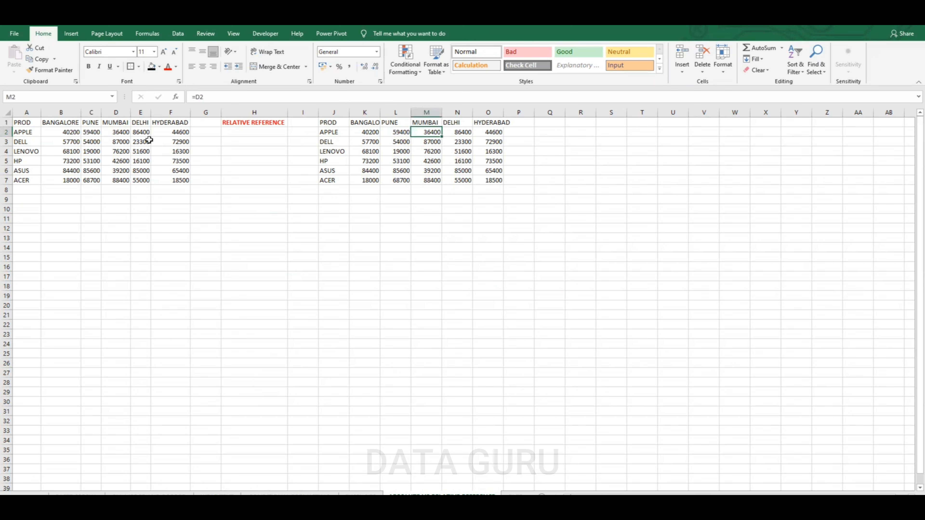
{"action": "left_click", "coordinate": [122, 132]}
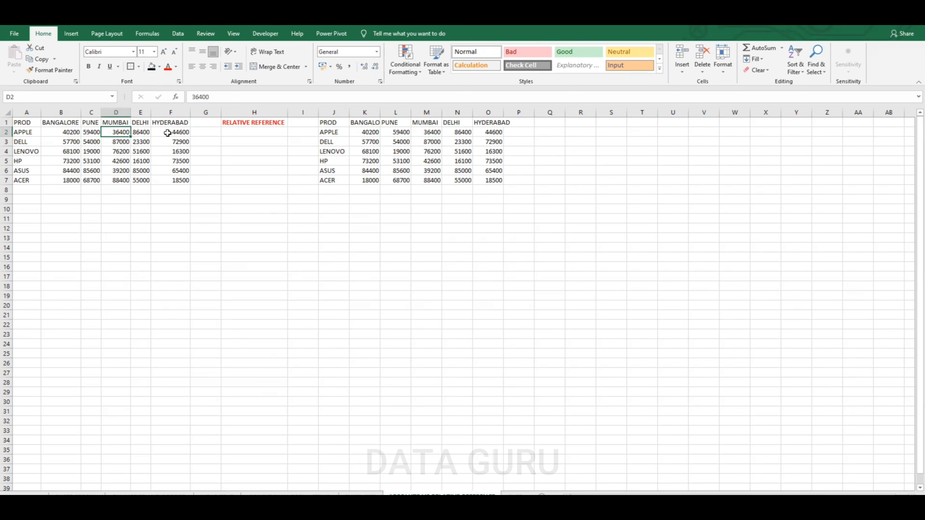
{"action": "left_click", "coordinate": [433, 132]}
{"action": "left_click", "coordinate": [455, 132]}
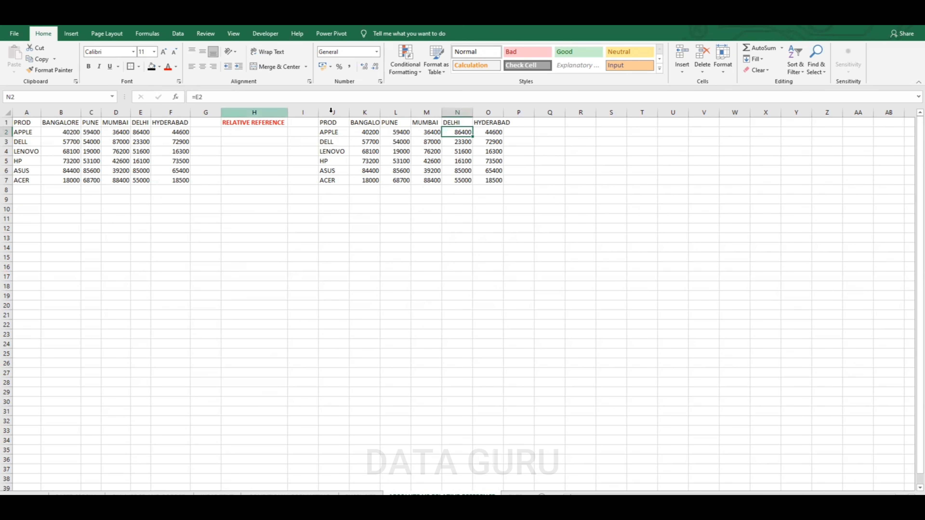
{"action": "left_click", "coordinate": [487, 132]}
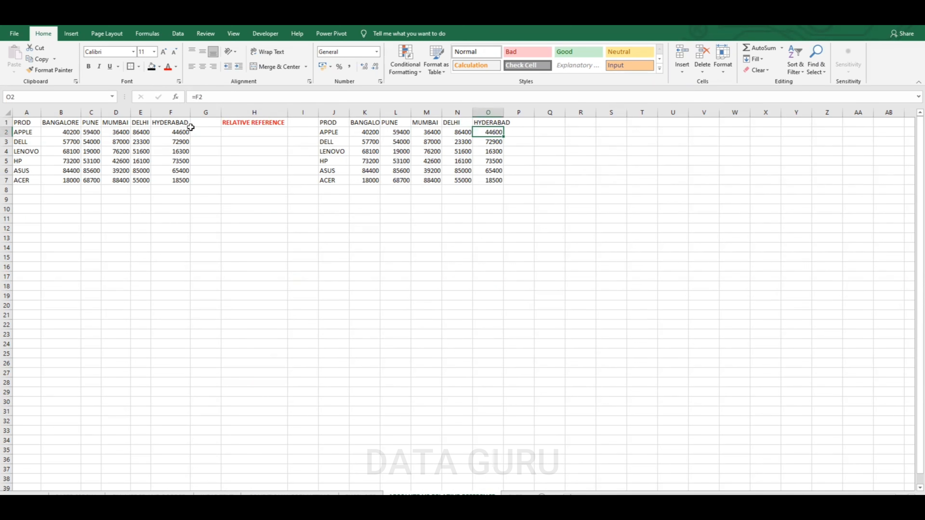
{"action": "left_click", "coordinate": [377, 132]}
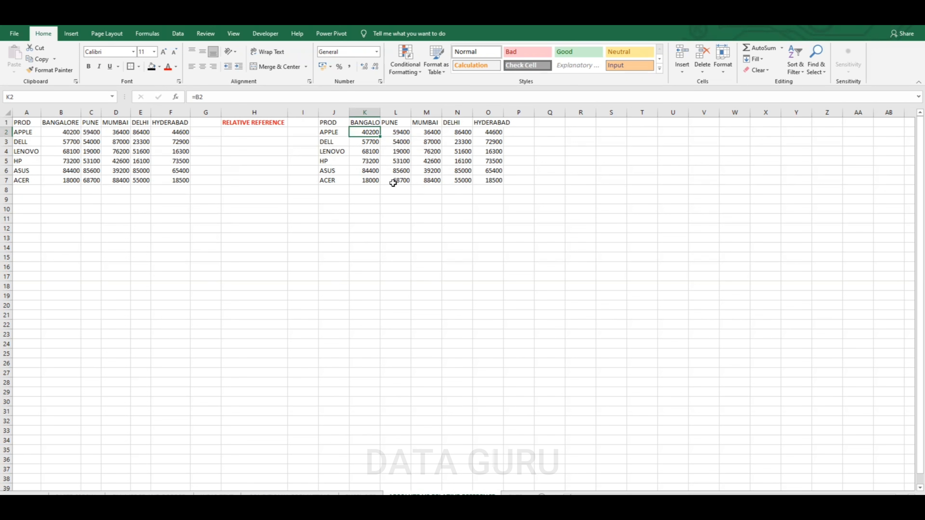
Extend the K7:O7 formulas down into row 8 and check the formulas in K8 through O8
{"action": "left_click_drag", "start_coordinate": [372, 180], "coordinate": [505, 186]}
{"action": "left_click_drag", "start_coordinate": [368, 182], "coordinate": [507, 193]}
{"action": "left_click", "coordinate": [370, 188]}
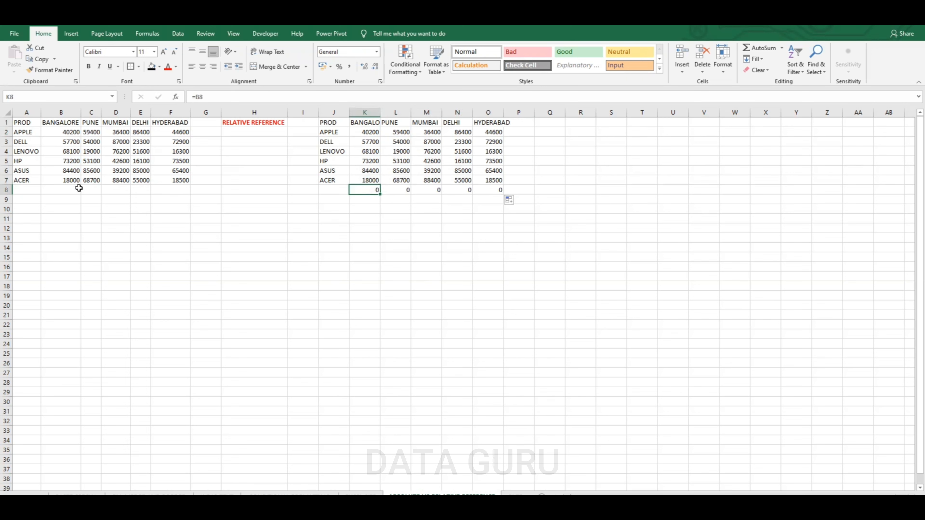
{"action": "left_click", "coordinate": [386, 188]}
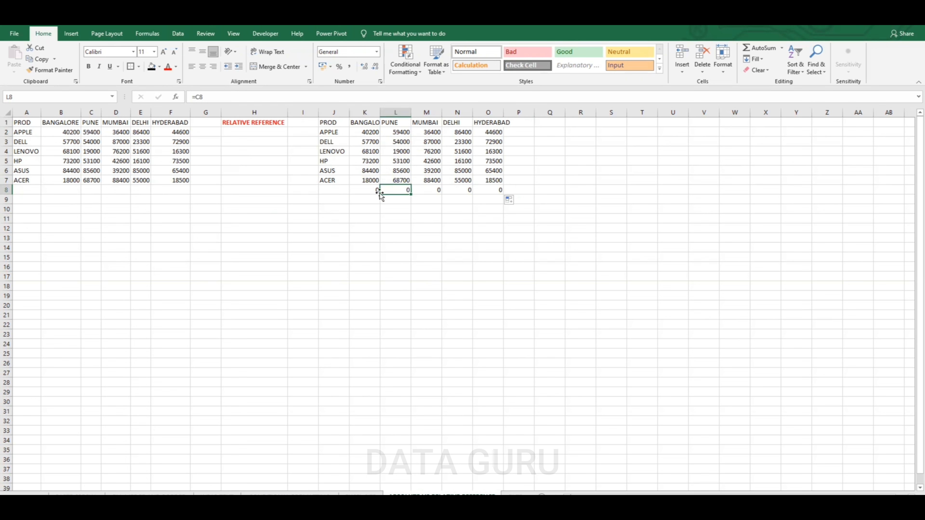
{"action": "left_click", "coordinate": [431, 189]}
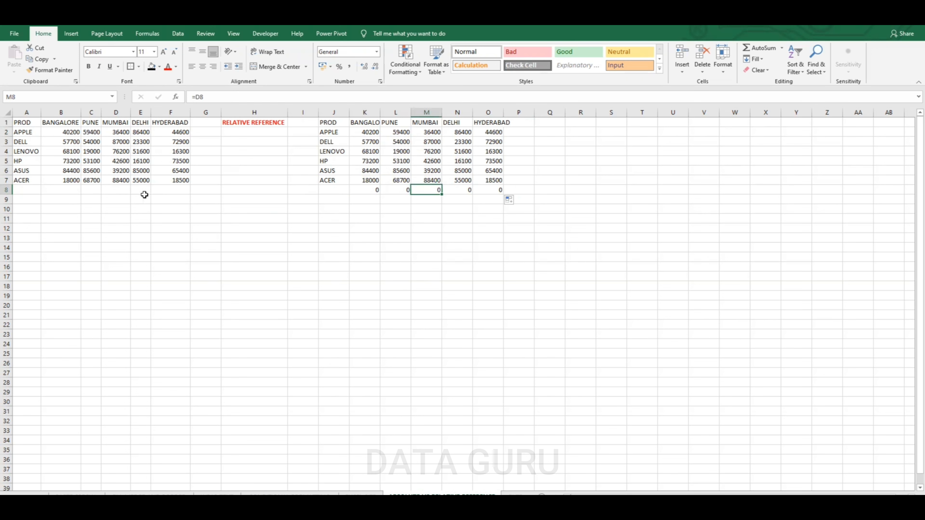
{"action": "left_click", "coordinate": [462, 192]}
{"action": "left_click", "coordinate": [495, 189]}
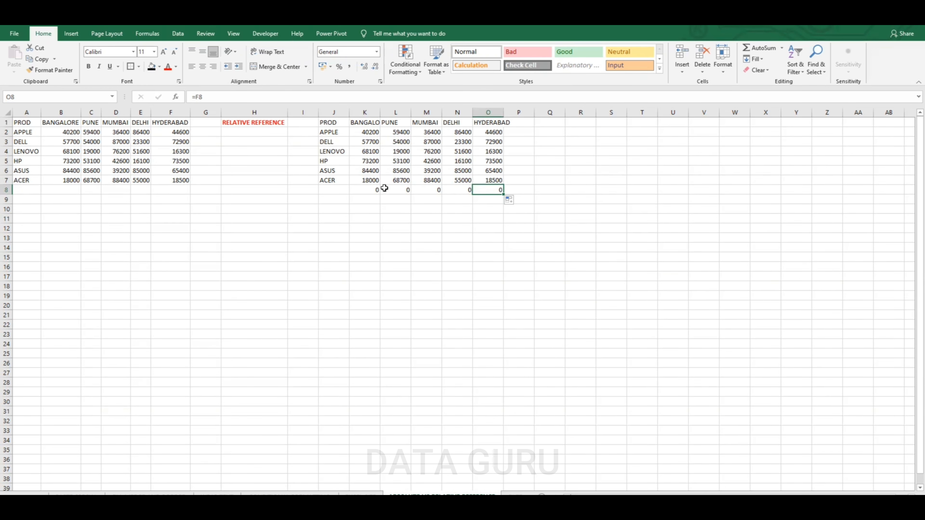
Copy the J1:O7 table to R1 and clear its number cells
{"action": "mouse_move", "coordinate": [330, 122]}
{"action": "left_mouse_down"}
{"action": "mouse_move", "coordinate": [352, 144]}
{"action": "mouse_move", "coordinate": [490, 180]}
{"action": "left_mouse_up"}
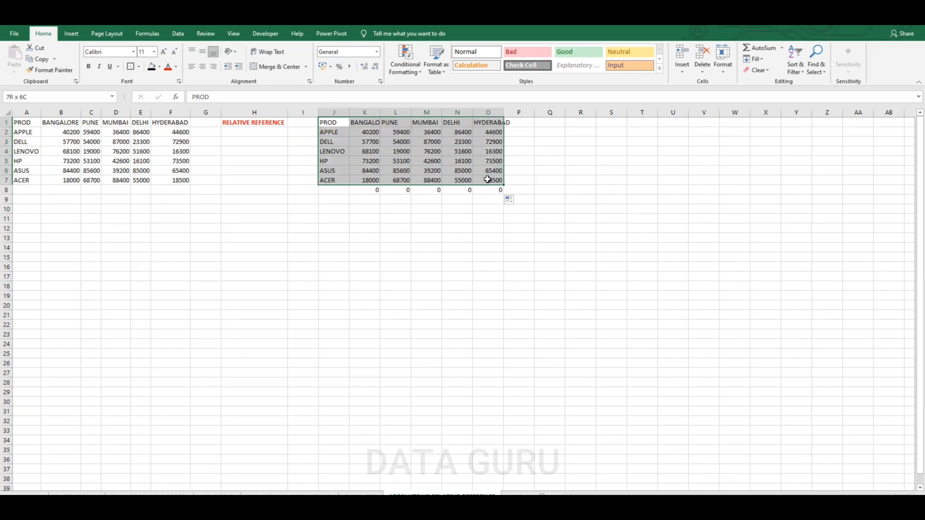
{"action": "key", "text": "ctrl+c"}
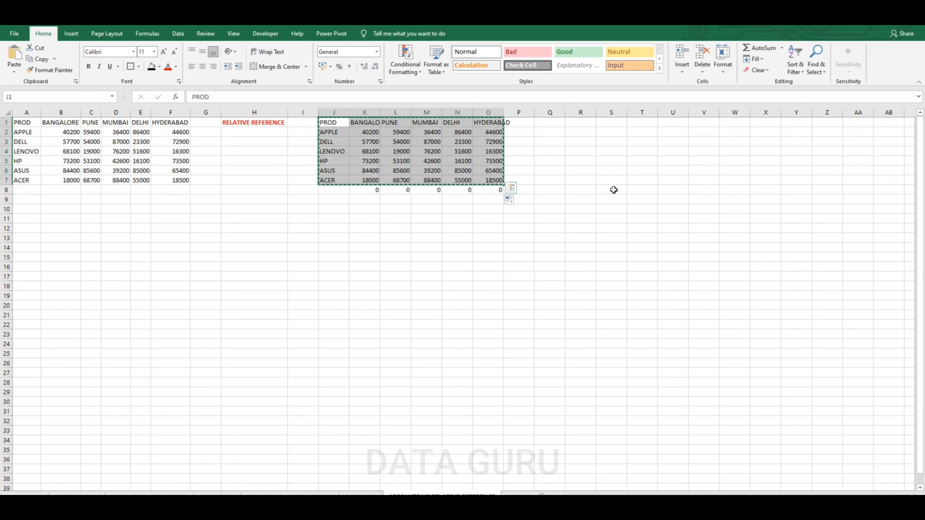
{"action": "left_click", "coordinate": [587, 122]}
{"action": "key", "text": "ctrl+v"}
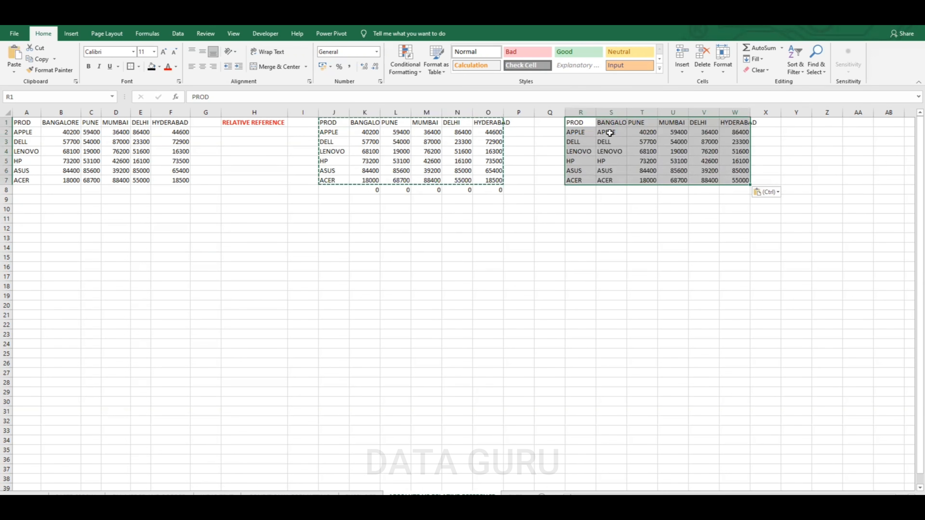
{"action": "left_click_drag", "start_coordinate": [603, 132], "coordinate": [742, 186]}
{"action": "key", "text": "Delete"}
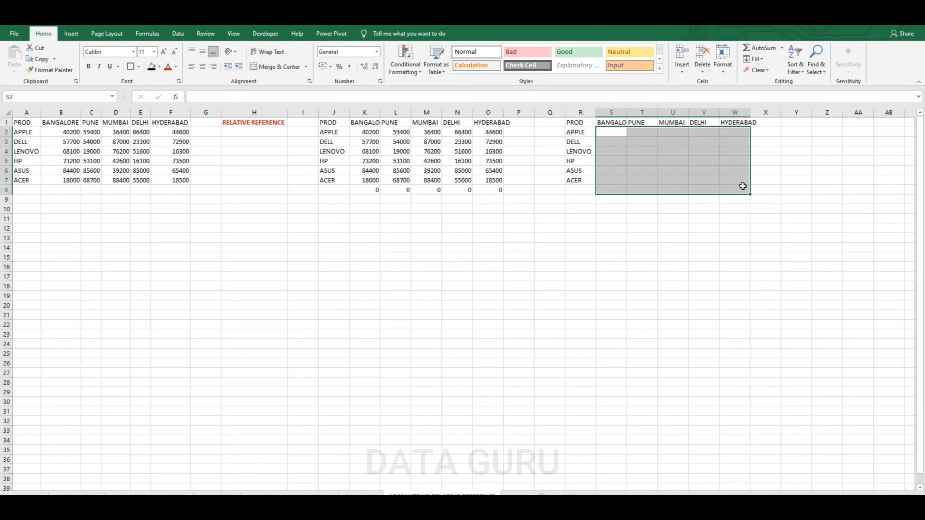
Enter the absolute formula =$B$2 in S2 and fill it across to W2 and down to row 7
{"action": "left_click", "coordinate": [615, 133]}
{"action": "type", "text": "="}
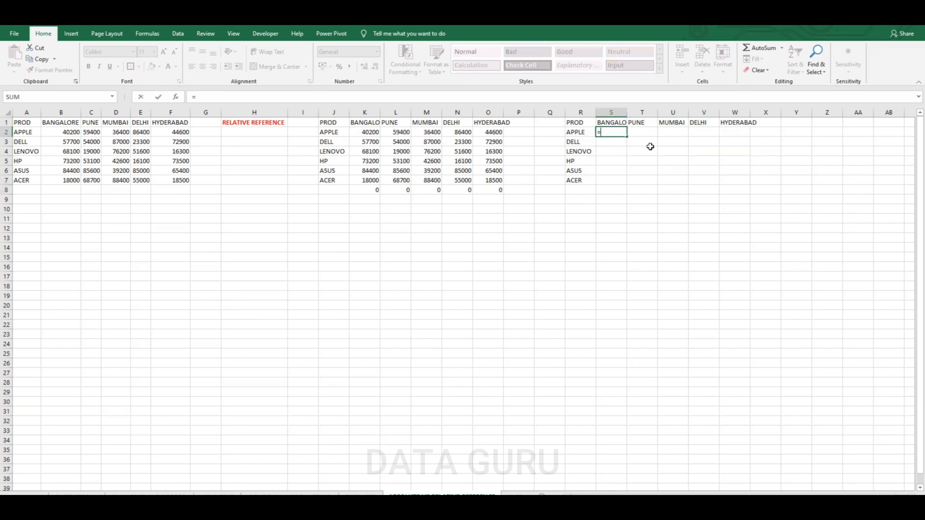
{"action": "left_click", "coordinate": [75, 132]}
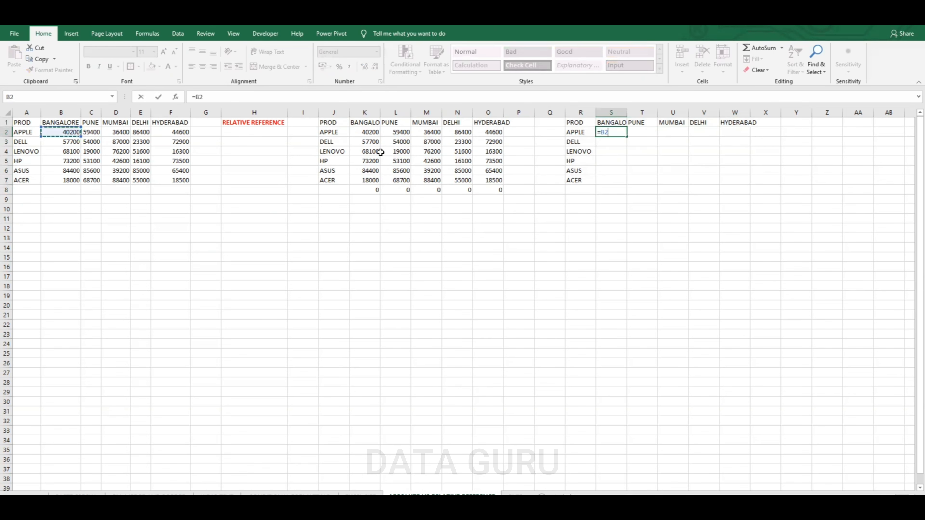
{"action": "left_click", "coordinate": [200, 97]}
{"action": "key", "text": "F4"}
{"action": "key", "text": "Return"}
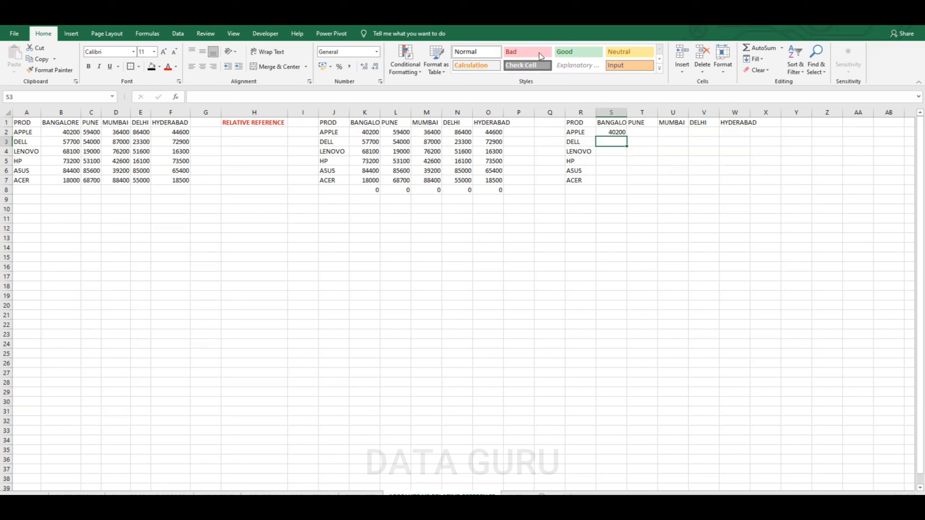
{"action": "left_click", "coordinate": [624, 132]}
{"action": "left_click_drag", "start_coordinate": [626, 136], "coordinate": [751, 137]}
{"action": "double_click", "coordinate": [751, 136]}
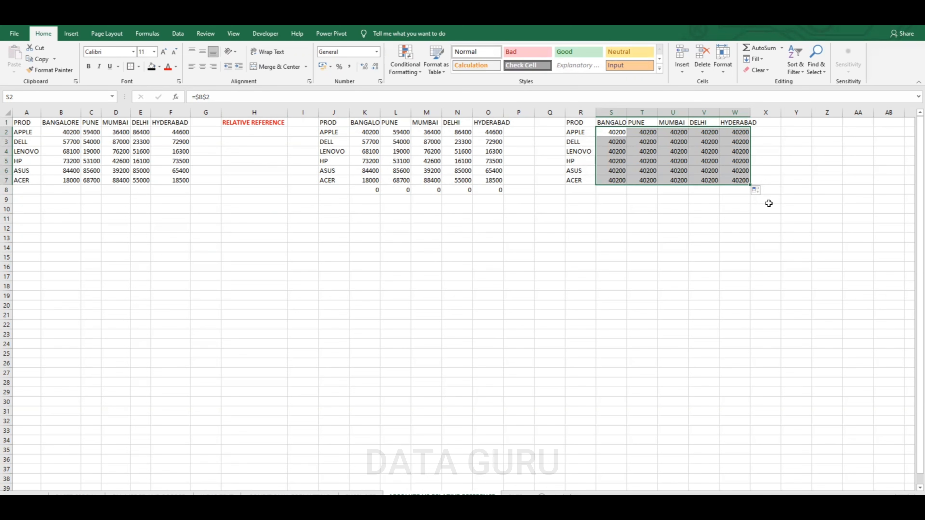
Insert a new column at Q and type the label ABSOLUTE REFERENCE in Q1
{"action": "left_click", "coordinate": [551, 112]}
{"action": "right_click", "coordinate": [555, 113]}
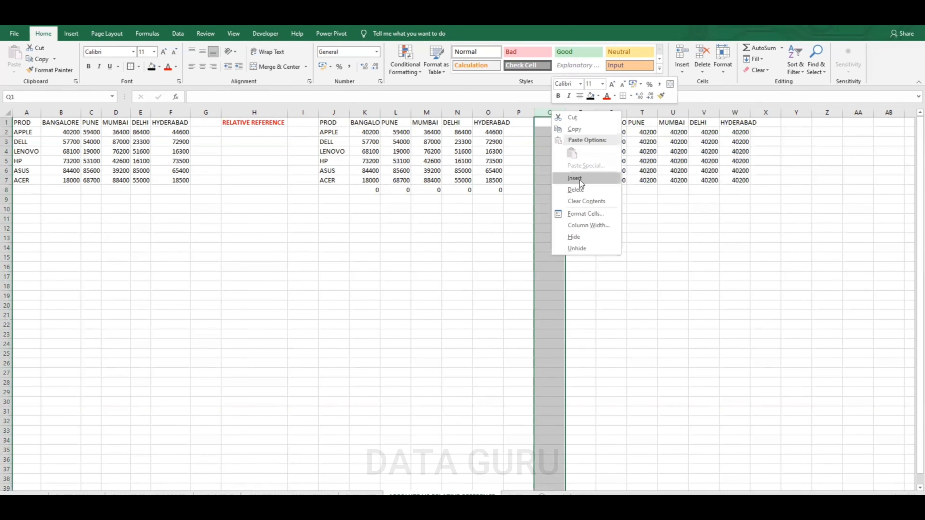
{"action": "key", "text": "Escape"}
{"action": "left_click", "coordinate": [558, 124]}
{"action": "type", "text": "ABSOLUTE R"}
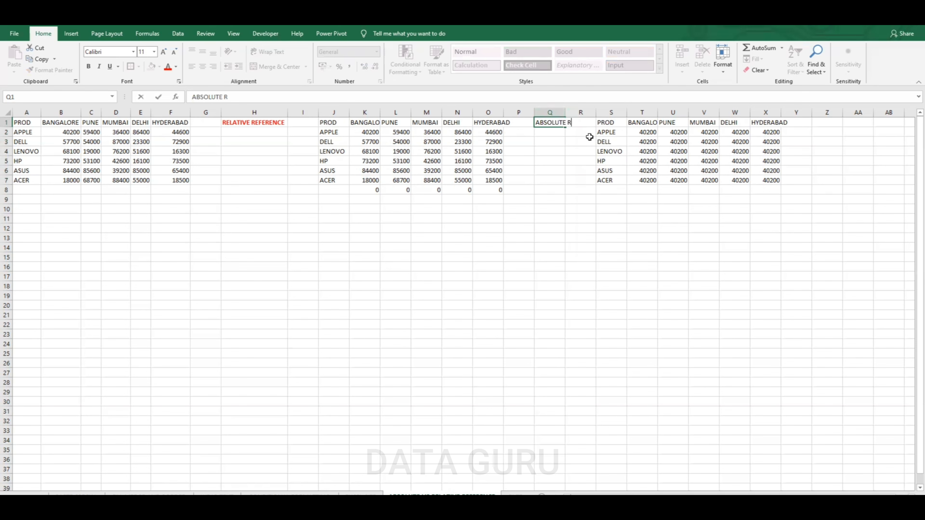
{"action": "type", "text": "EFERENCE"}
{"action": "left_click", "coordinate": [589, 197]}
Autofit column Q and make the ABSOLUTE REFERENCE label bold and red
{"action": "left_click", "coordinate": [573, 112]}
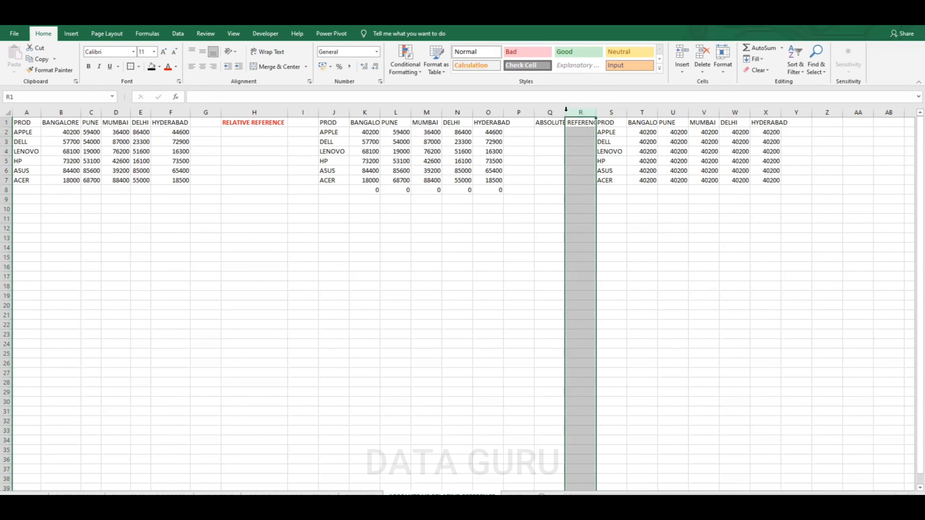
{"action": "double_click", "coordinate": [565, 112]}
{"action": "left_click", "coordinate": [685, 132]}
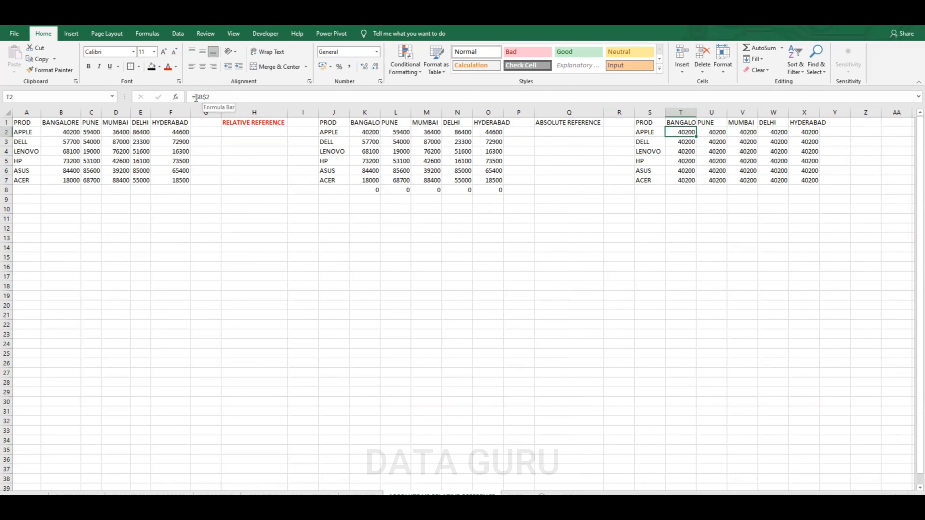
{"action": "left_click", "coordinate": [584, 123]}
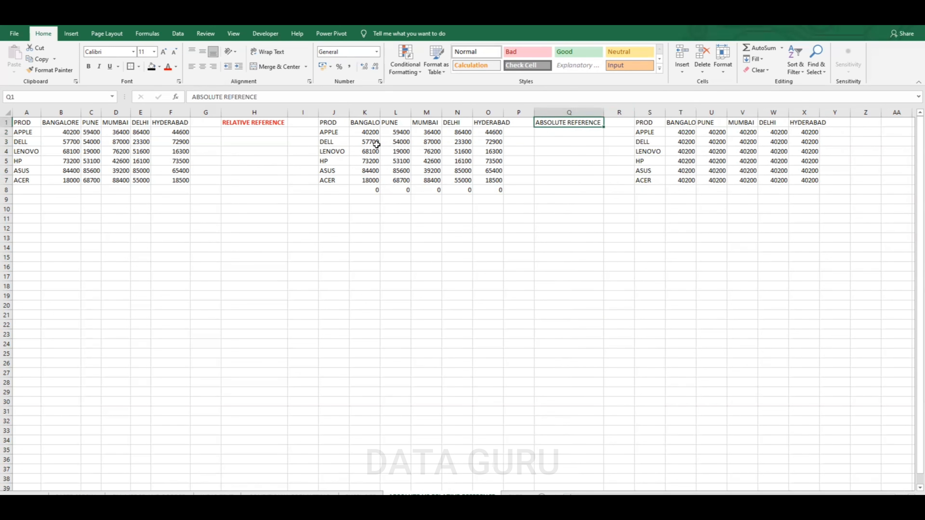
{"action": "left_click", "coordinate": [168, 67]}
{"action": "left_click", "coordinate": [88, 66]}
Copy the S1:X7 table to S10 and clear the copied number cells
{"action": "left_click_drag", "start_coordinate": [23, 123], "coordinate": [175, 179]}
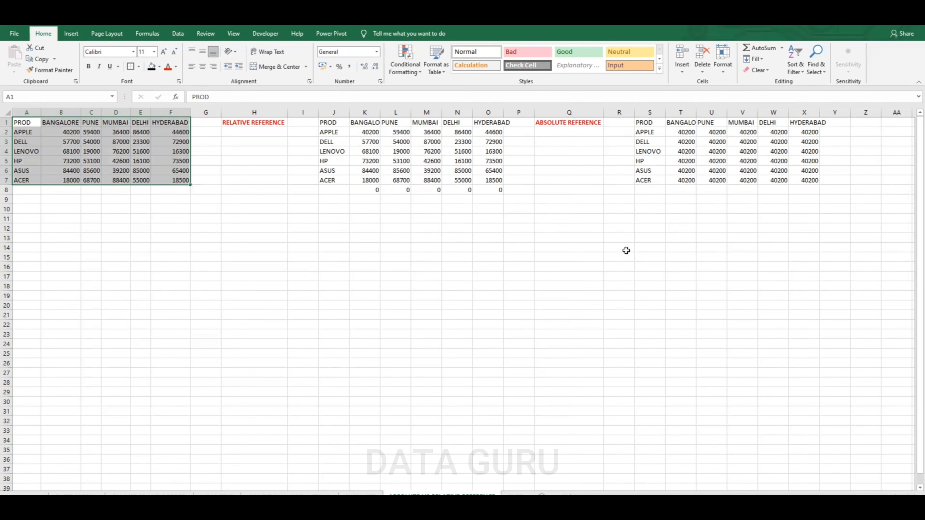
{"action": "left_click_drag", "start_coordinate": [649, 123], "coordinate": [805, 180]}
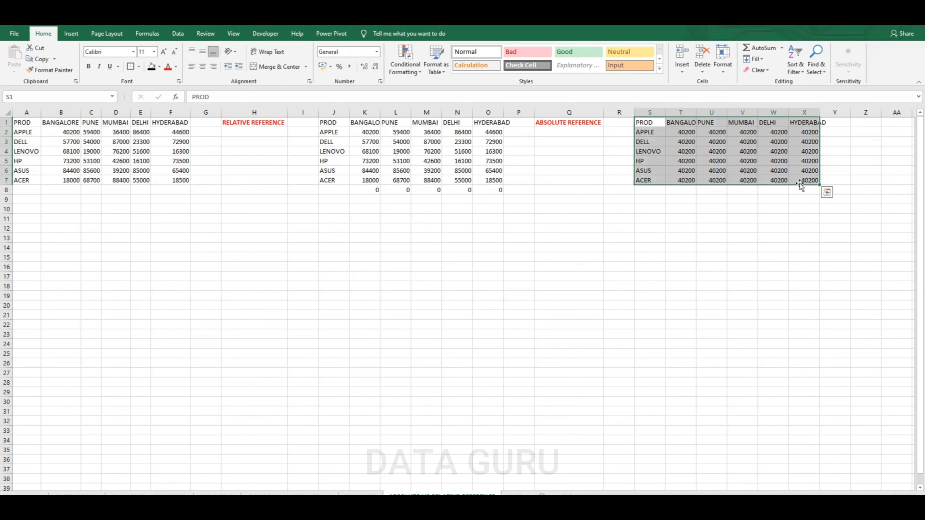
{"action": "key", "text": "ctrl+c"}
{"action": "left_click", "coordinate": [642, 209]}
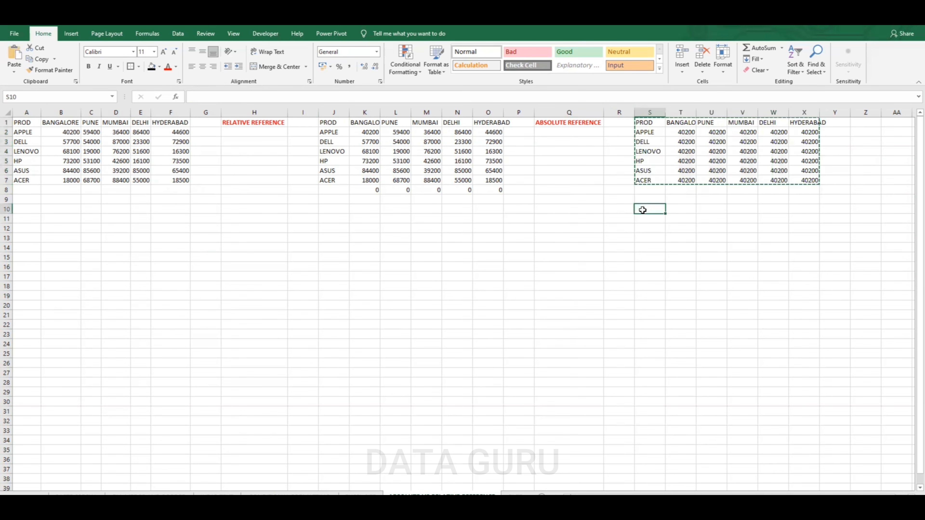
{"action": "key", "text": "ctrl+v"}
{"action": "left_click_drag", "start_coordinate": [681, 219], "coordinate": [819, 274]}
{"action": "key", "text": "Delete"}
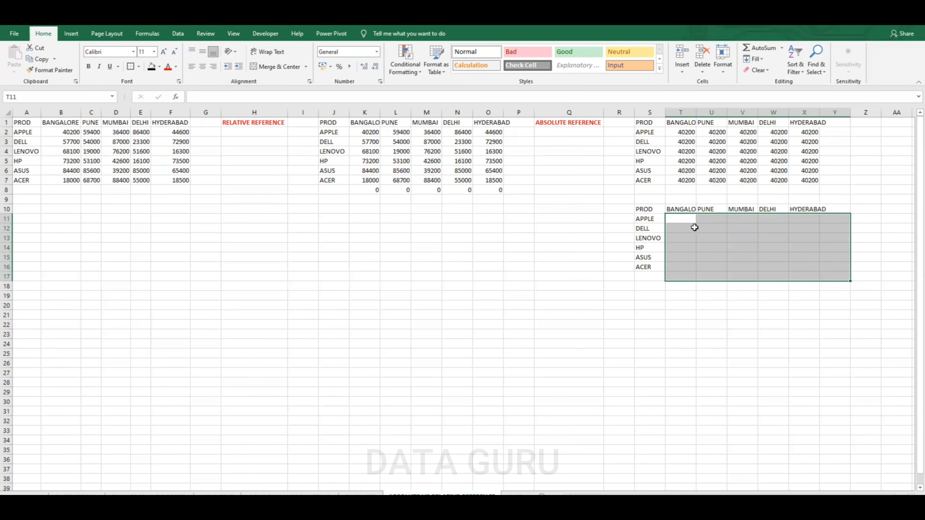
Enter the column-locked formula =$B2 in T11 and fill it across to X11 and down to row 16
{"action": "left_click", "coordinate": [680, 221]}
{"action": "type", "text": "="}
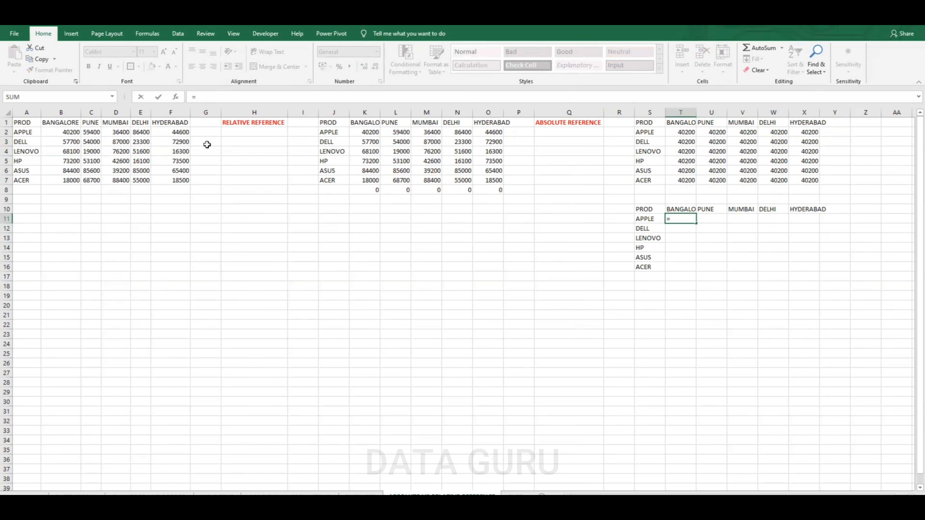
{"action": "left_click", "coordinate": [71, 132]}
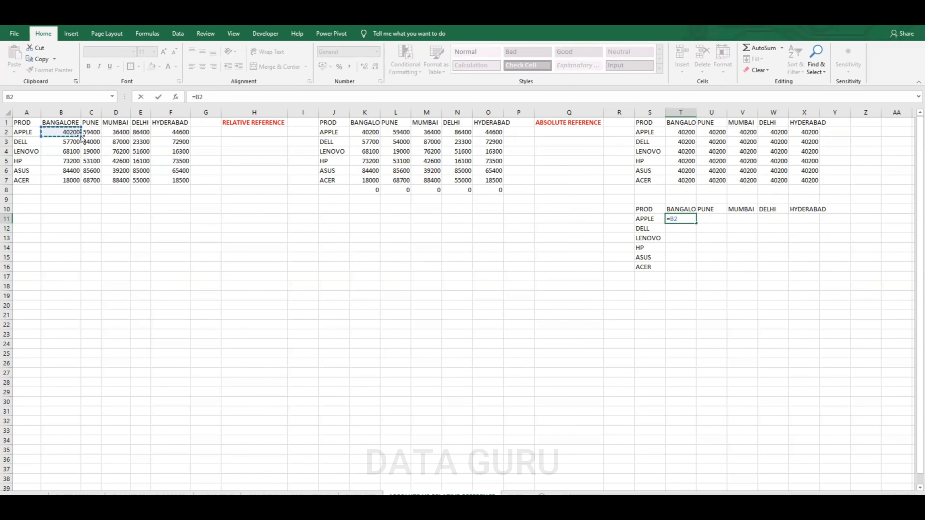
{"action": "left_click", "coordinate": [673, 218]}
{"action": "type", "text": "$"}
{"action": "key", "text": "Return"}
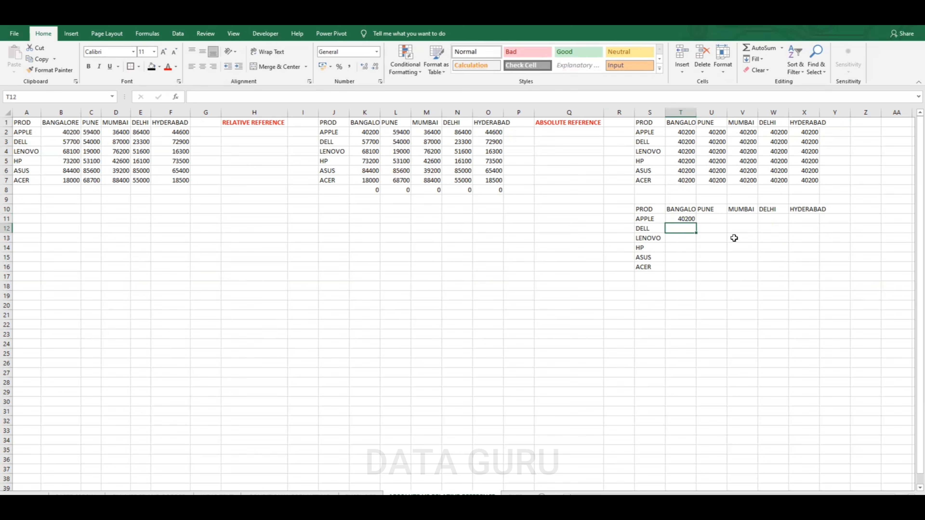
{"action": "left_click", "coordinate": [689, 219]}
{"action": "left_click_drag", "start_coordinate": [696, 222], "coordinate": [820, 269]}
{"action": "left_click_drag", "start_coordinate": [681, 220], "coordinate": [688, 269]}
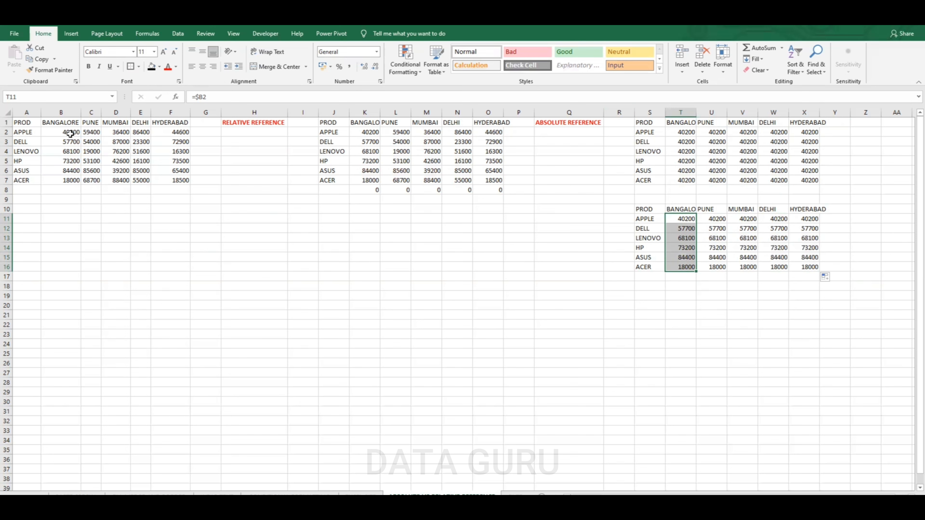
{"action": "left_click", "coordinate": [690, 220]}
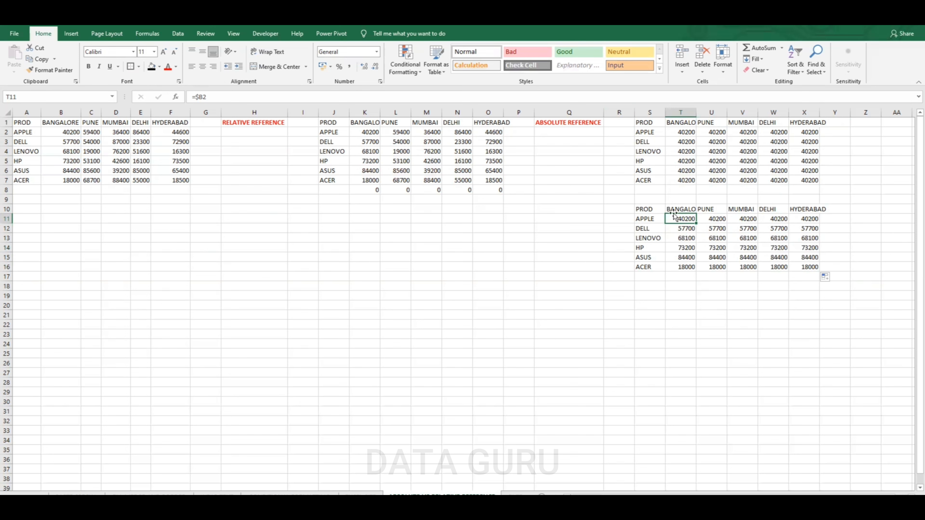
Type BY ROW AND COLUMN in Q2 and make it bold and red
{"action": "left_click", "coordinate": [590, 134]}
{"action": "type", "text": "Y R"}
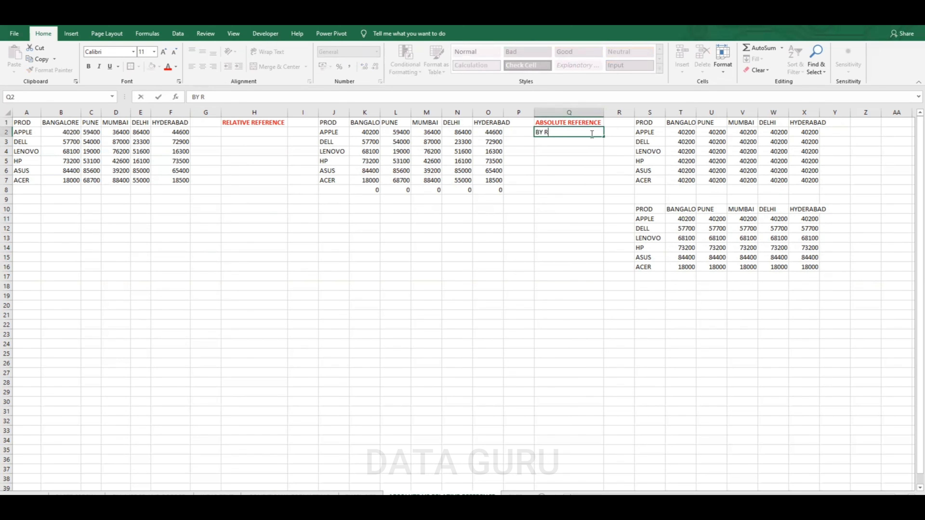
{"action": "type", "text": "OW AND COLUMN"}
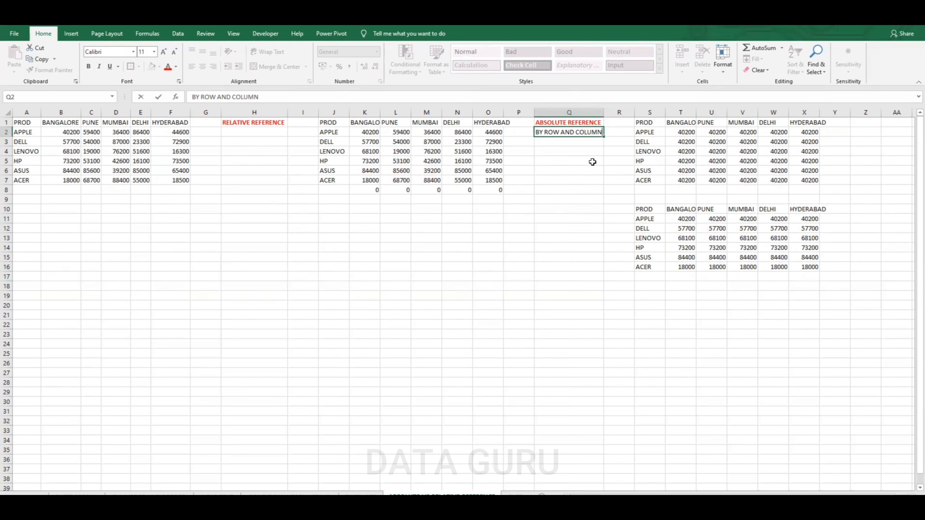
{"action": "left_click", "coordinate": [593, 161]}
{"action": "left_click", "coordinate": [590, 131]}
{"action": "left_click", "coordinate": [168, 67]}
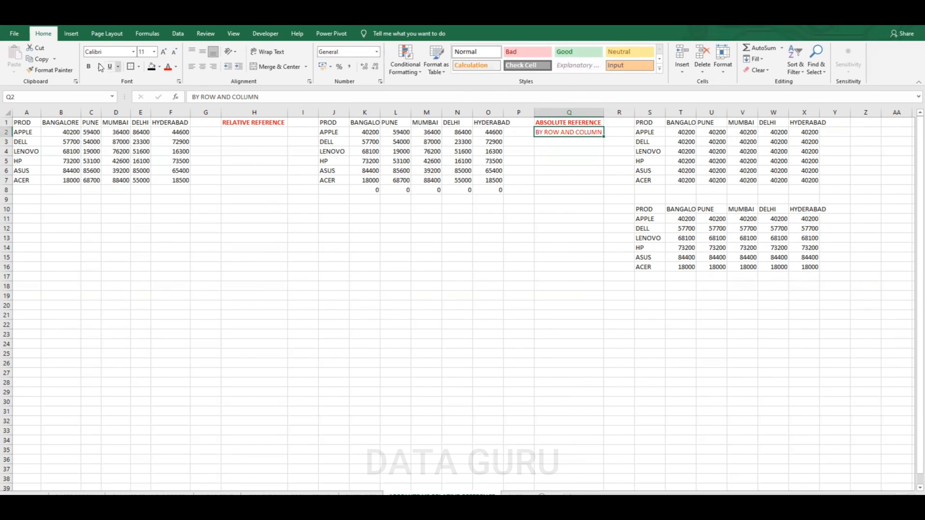
{"action": "left_click", "coordinate": [88, 66]}
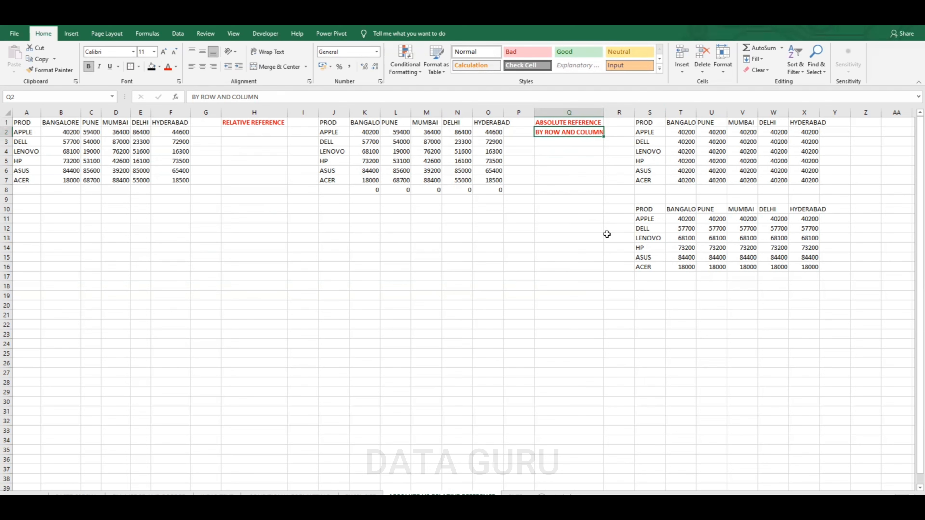
Copy the two labels in Q1:Q2 to Q10
{"action": "left_click_drag", "start_coordinate": [585, 122], "coordinate": [584, 129]}
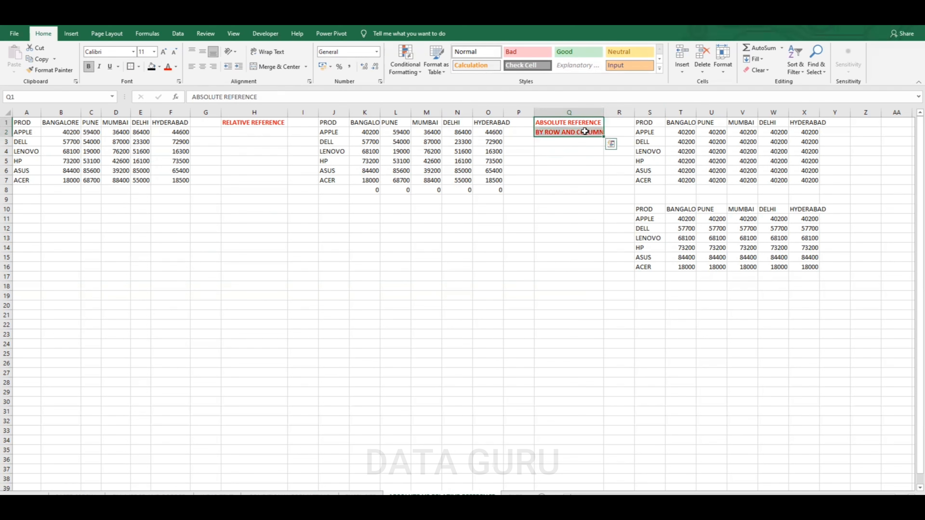
{"action": "key", "text": "ctrl+c"}
{"action": "left_click", "coordinate": [571, 211]}
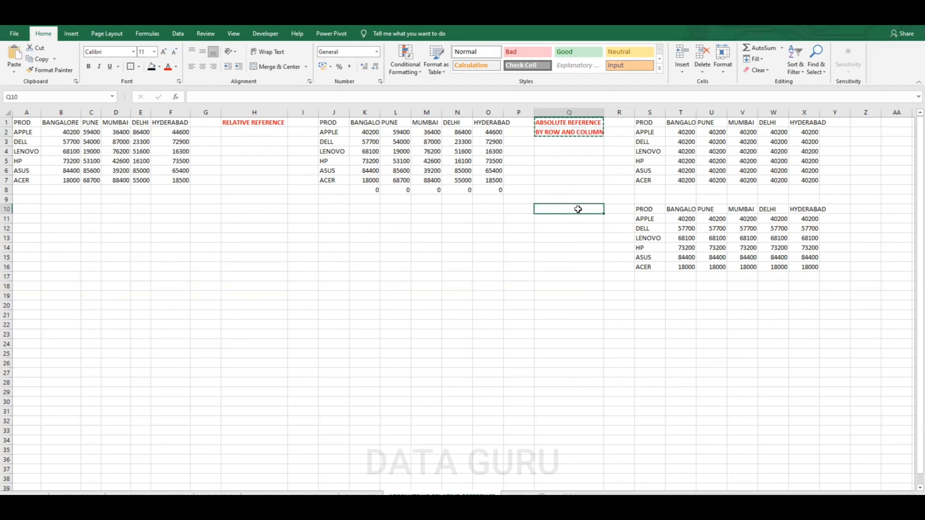
{"action": "key", "text": "ctrl+v"}
Edit the Q11 label to read BY COLUMN and check the formula in T11
{"action": "left_click", "coordinate": [569, 219]}
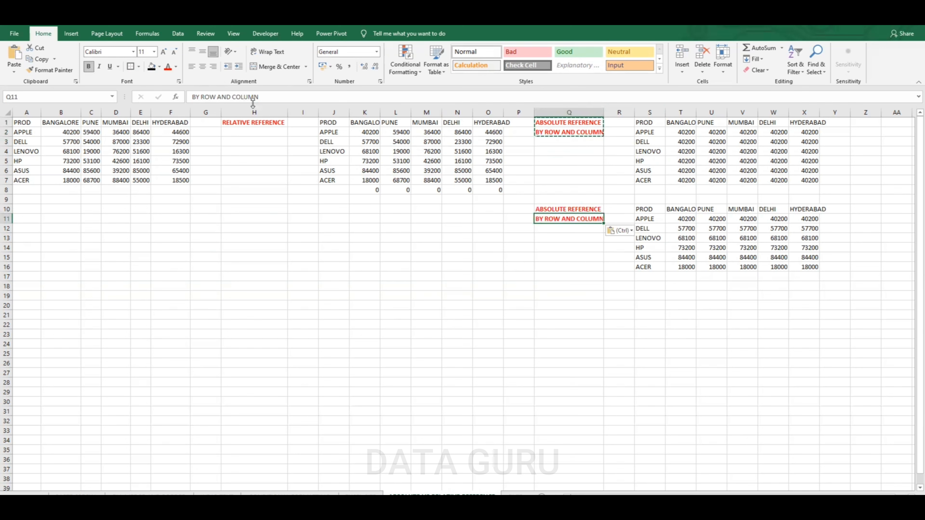
{"action": "left_click_drag", "start_coordinate": [258, 97], "coordinate": [203, 99]}
{"action": "key", "text": "BackSpace"}
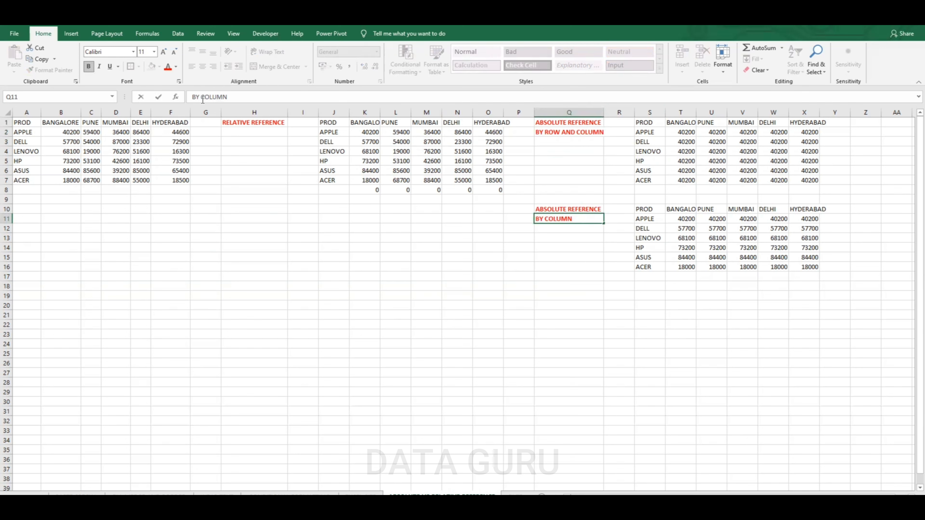
{"action": "left_click", "coordinate": [649, 334]}
{"action": "left_click", "coordinate": [671, 222]}
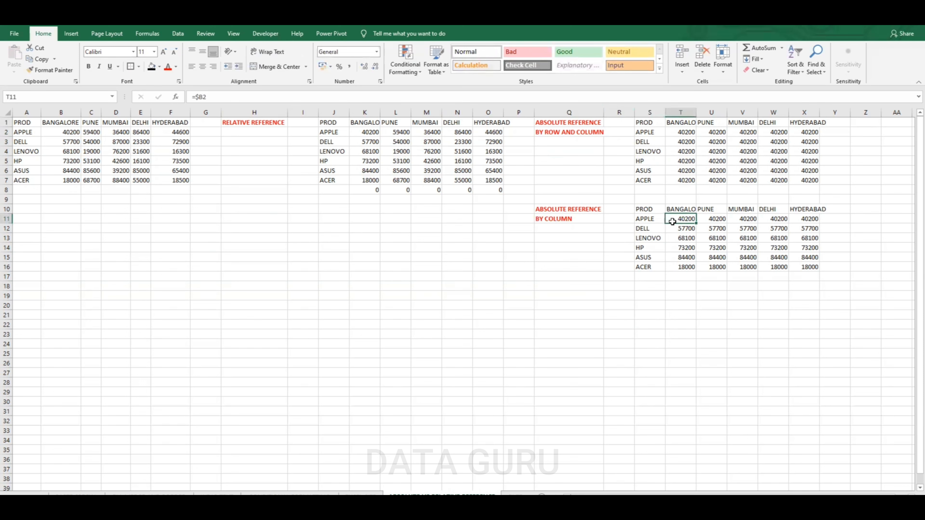
Copy the BY COLUMN table in S10:X16 to a new block starting at S19
{"action": "left_click_drag", "start_coordinate": [67, 132], "coordinate": [69, 176]}
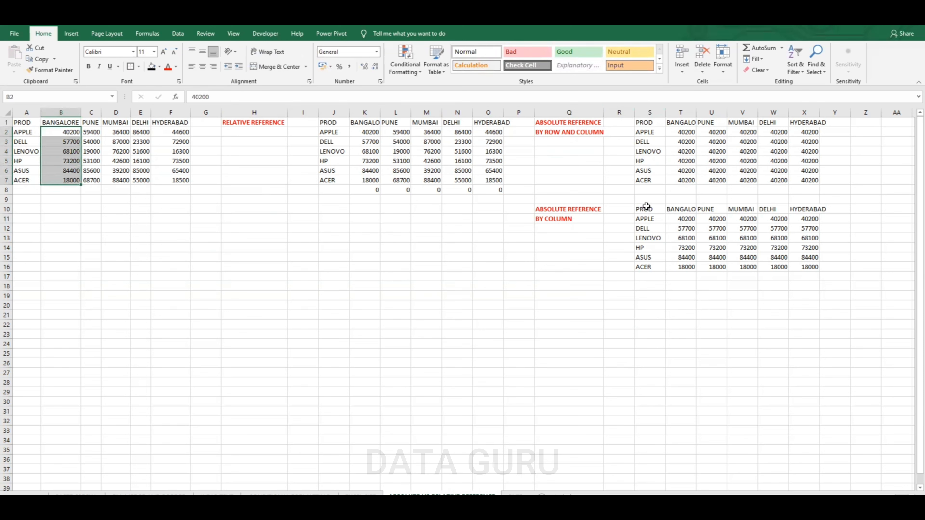
{"action": "left_click_drag", "start_coordinate": [646, 208], "coordinate": [799, 267]}
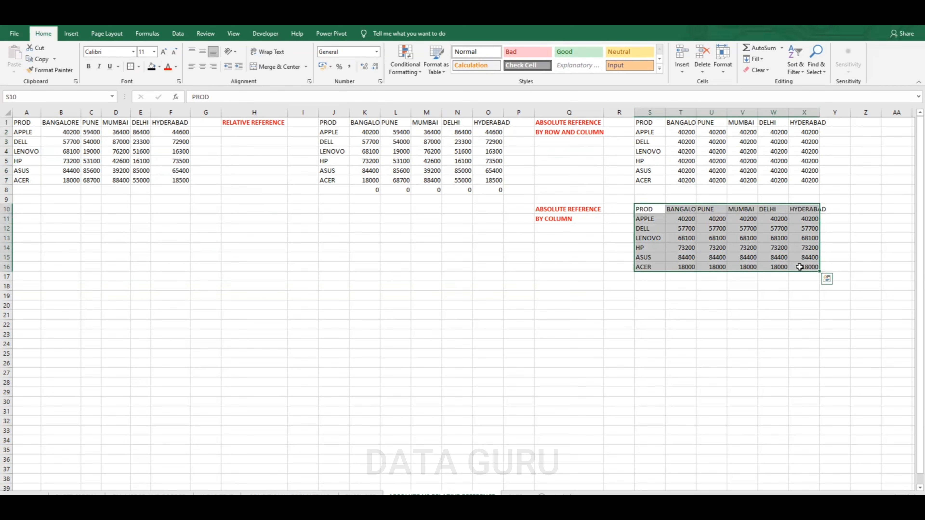
{"action": "key", "text": "ctrl+c"}
{"action": "left_click", "coordinate": [647, 296]}
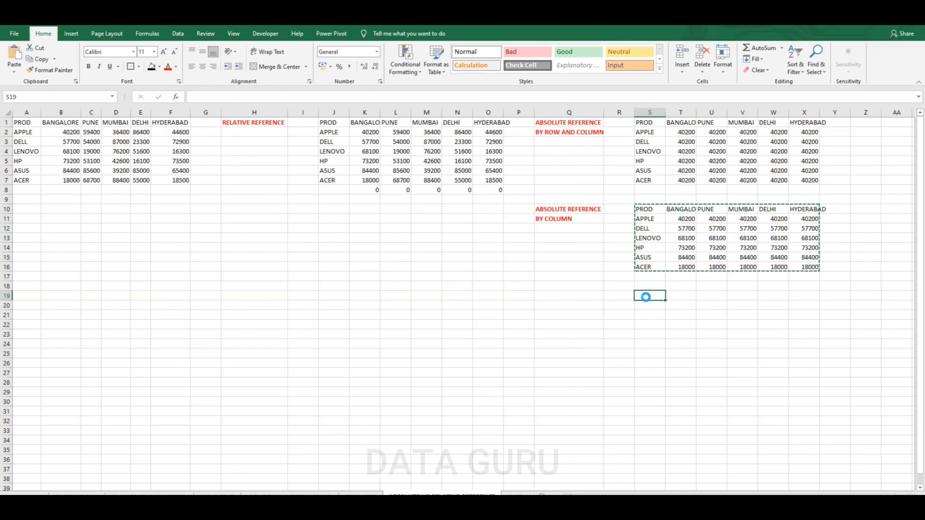
{"action": "key", "text": "ctrl+v"}
Clear the copied formulas from the new table's value cells T20:X26
{"action": "left_click_drag", "start_coordinate": [686, 310], "coordinate": [806, 372]}
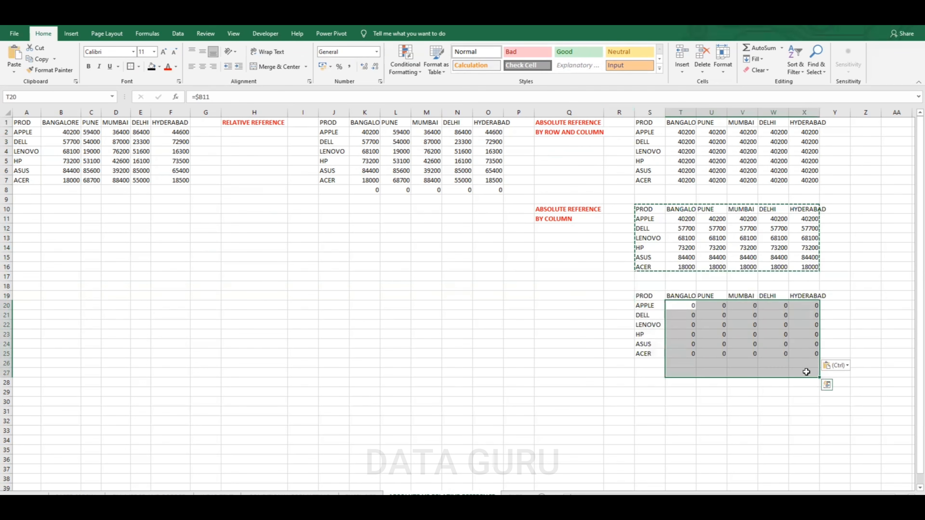
{"action": "key", "text": "Escape"}
{"action": "key", "text": "Delete"}
{"action": "left_click", "coordinate": [680, 311]}
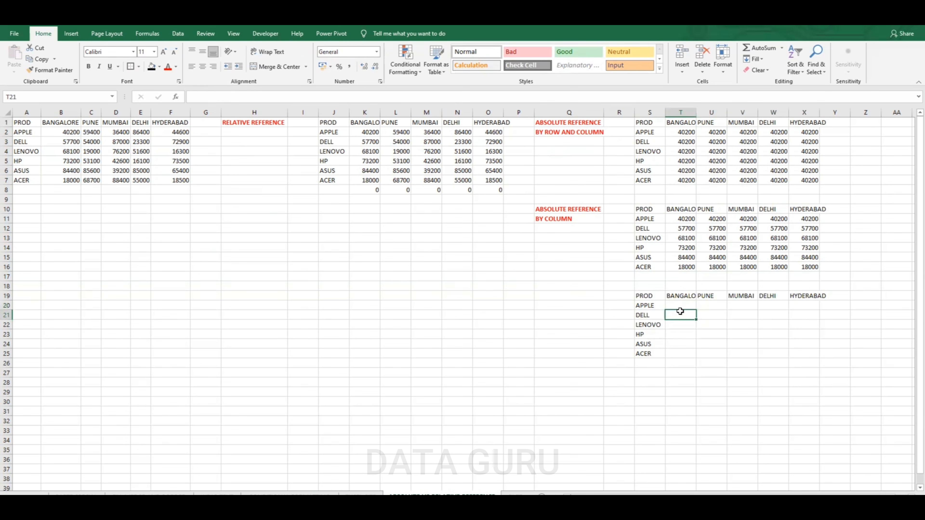
Enter the row-locked formula =B$2 in T20 and fill it across to X20 and down to row 25
{"action": "left_click", "coordinate": [682, 304]}
{"action": "type", "text": "="}
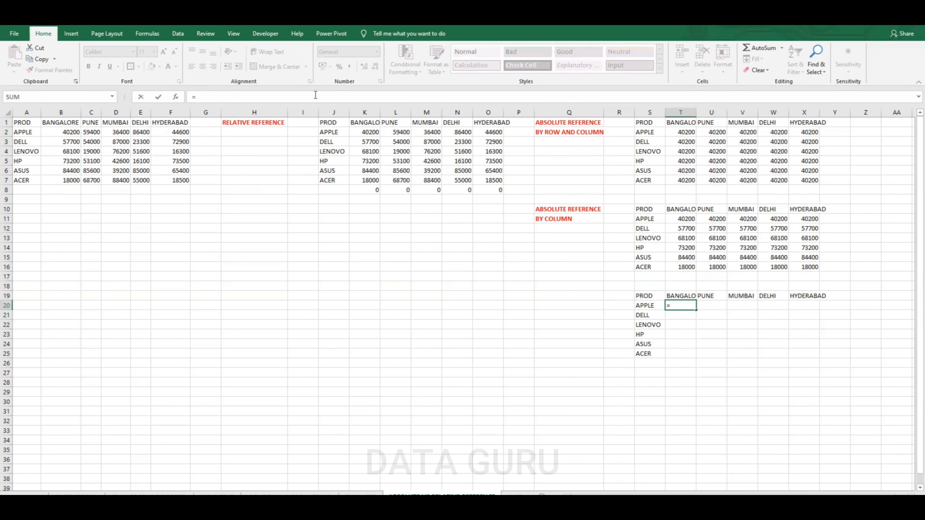
{"action": "left_click", "coordinate": [70, 131]}
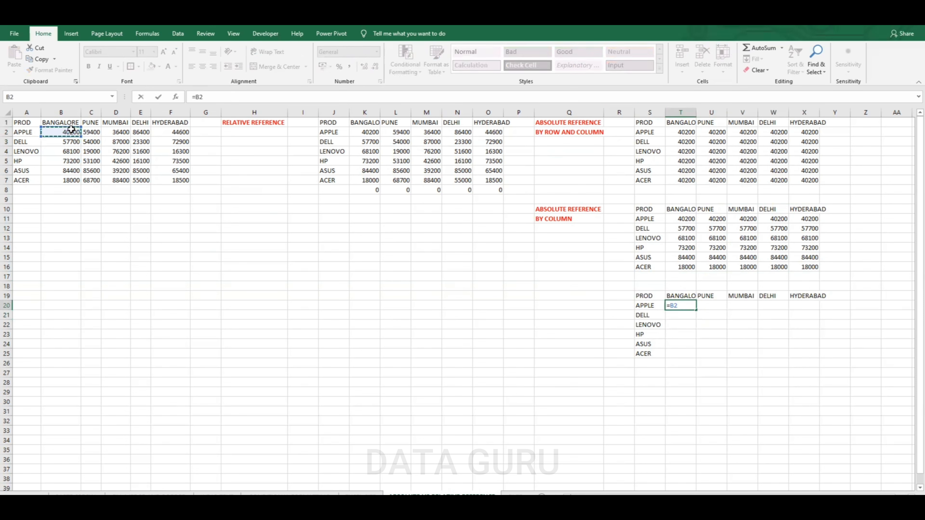
{"action": "left_click", "coordinate": [198, 95]}
{"action": "key", "text": "Return"}
{"action": "left_click", "coordinate": [687, 306]}
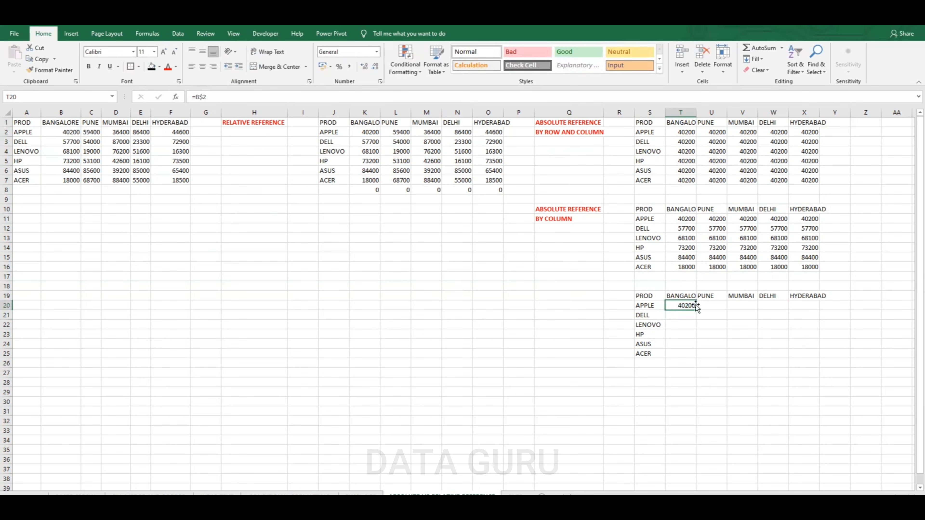
{"action": "left_click_drag", "start_coordinate": [695, 310], "coordinate": [821, 360]}
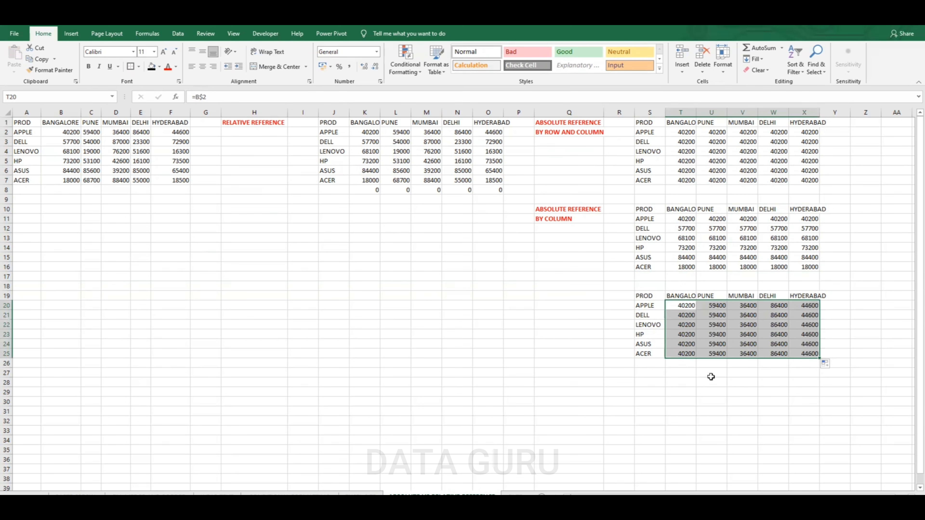
Copy the two labels in Q10:Q11 to Q19
{"action": "left_click_drag", "start_coordinate": [588, 212], "coordinate": [585, 219]}
{"action": "key", "text": "ctrl+c"}
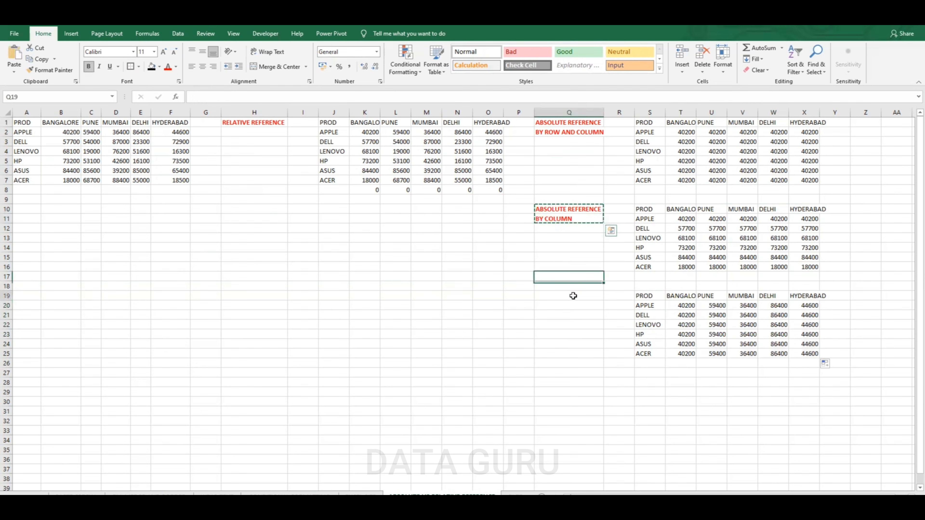
{"action": "left_click", "coordinate": [574, 298]}
{"action": "key", "text": "ctrl+v"}
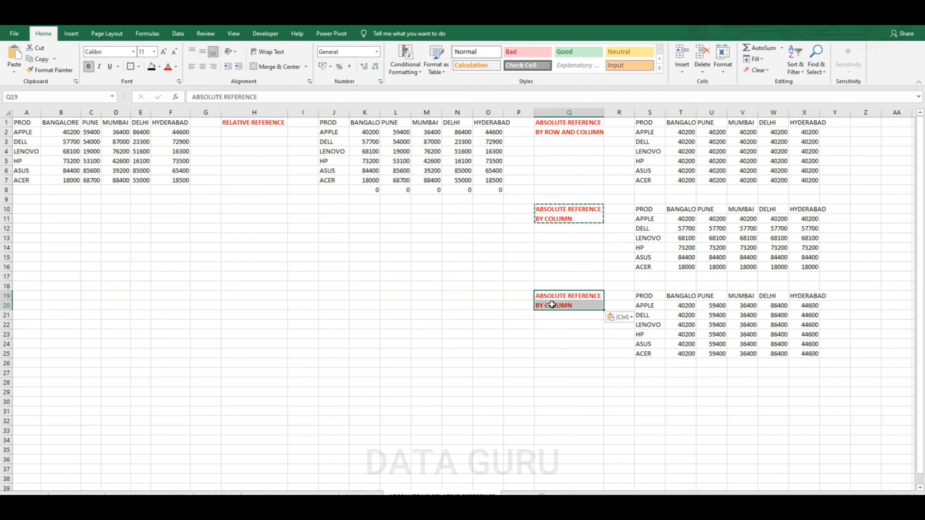
Edit the Q20 label to read BY ROW
{"action": "left_click", "coordinate": [571, 306]}
{"action": "double_click", "coordinate": [571, 306]}
{"action": "left_click_drag", "start_coordinate": [572, 307], "coordinate": [545, 307]}
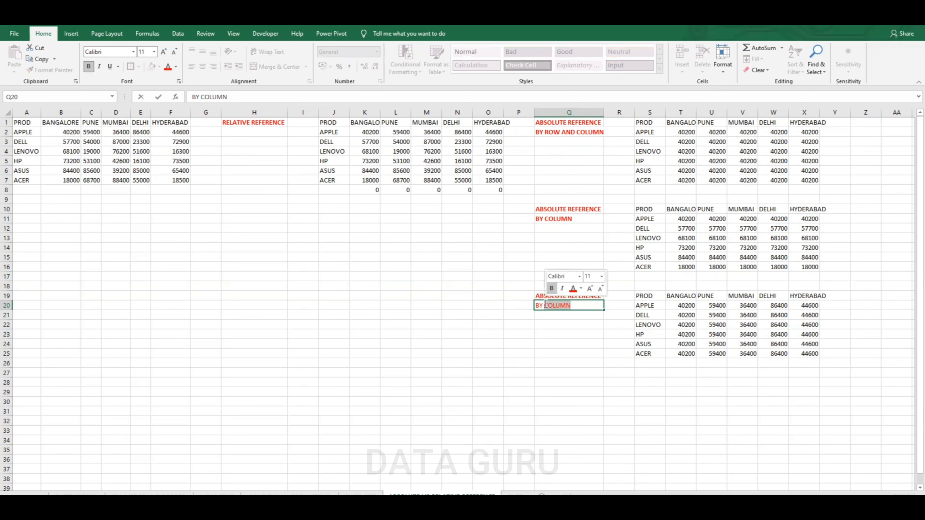
{"action": "type", "text": "ROW"}
{"action": "left_click", "coordinate": [563, 338]}
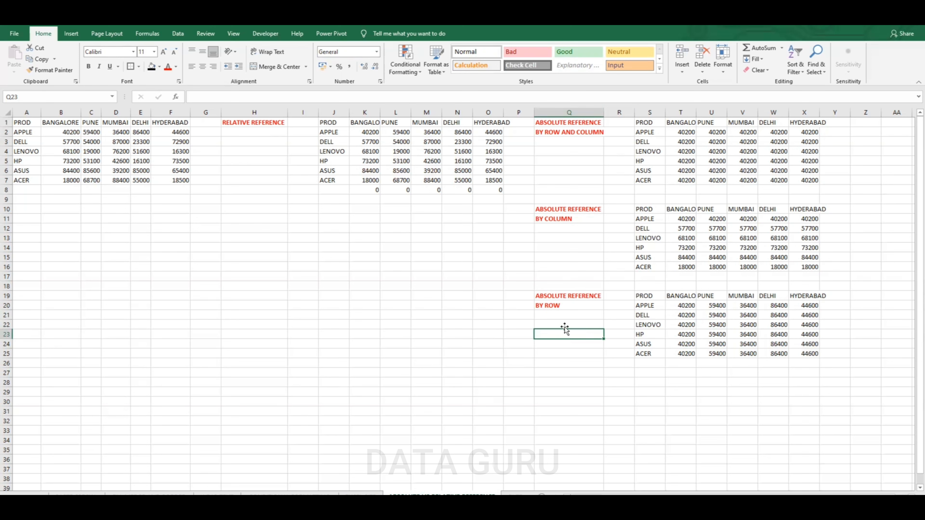
Inspect the formulas in the cells of the BY ROW table against the source data
{"action": "left_click", "coordinate": [688, 306]}
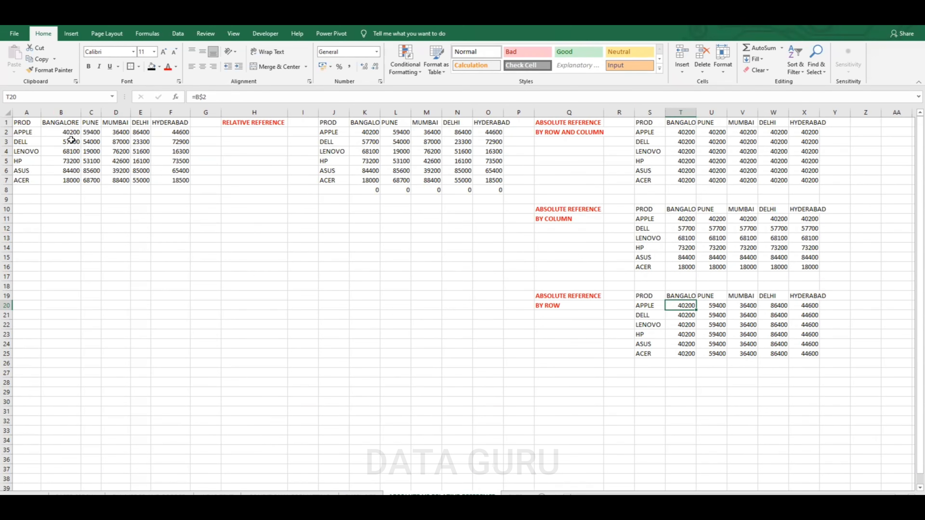
{"action": "left_click_drag", "start_coordinate": [75, 142], "coordinate": [179, 171]}
{"action": "left_click", "coordinate": [688, 307]}
{"action": "left_click", "coordinate": [688, 316]}
{"action": "left_click", "coordinate": [687, 325]}
{"action": "left_click", "coordinate": [687, 335]}
{"action": "left_click", "coordinate": [686, 344]}
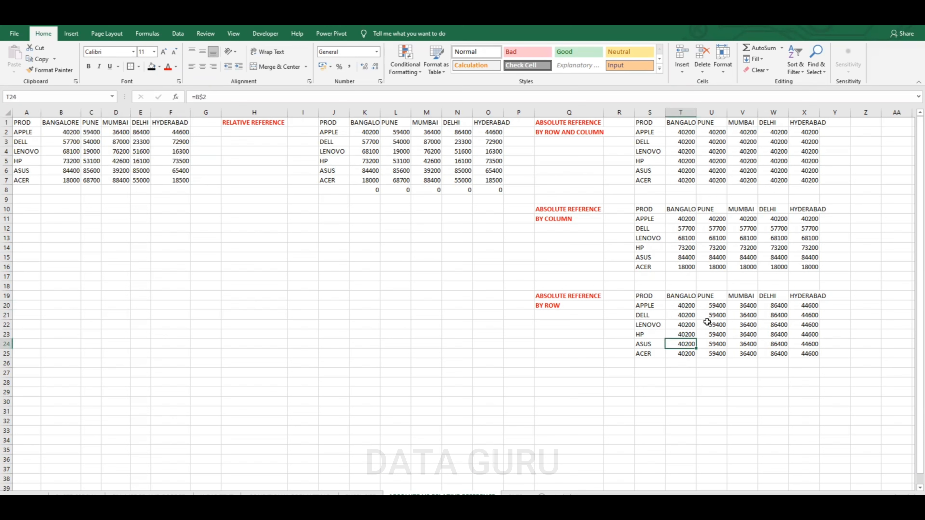
{"action": "left_click", "coordinate": [712, 316]}
{"action": "left_click", "coordinate": [714, 344]}
{"action": "left_click", "coordinate": [740, 316]}
{"action": "left_click", "coordinate": [752, 334]}
{"action": "left_click", "coordinate": [749, 345]}
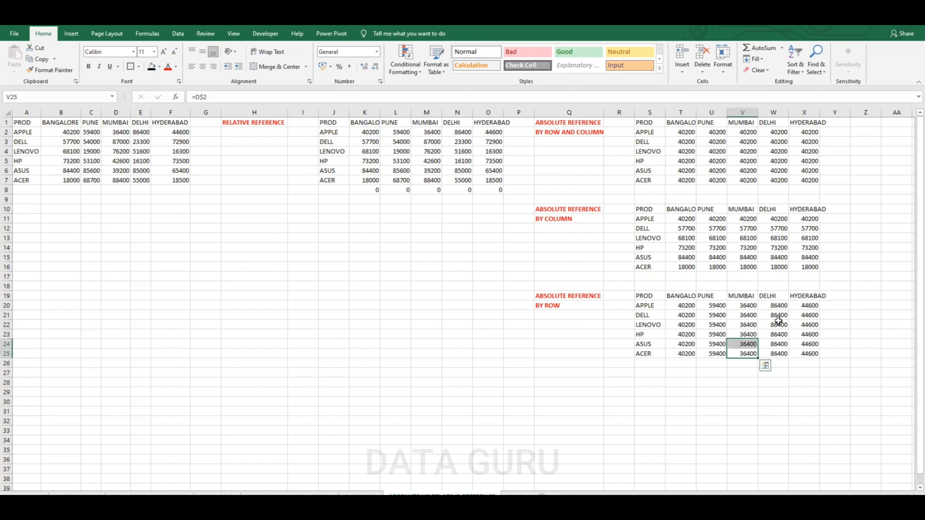
{"action": "left_click", "coordinate": [774, 316]}
{"action": "left_click", "coordinate": [801, 344]}
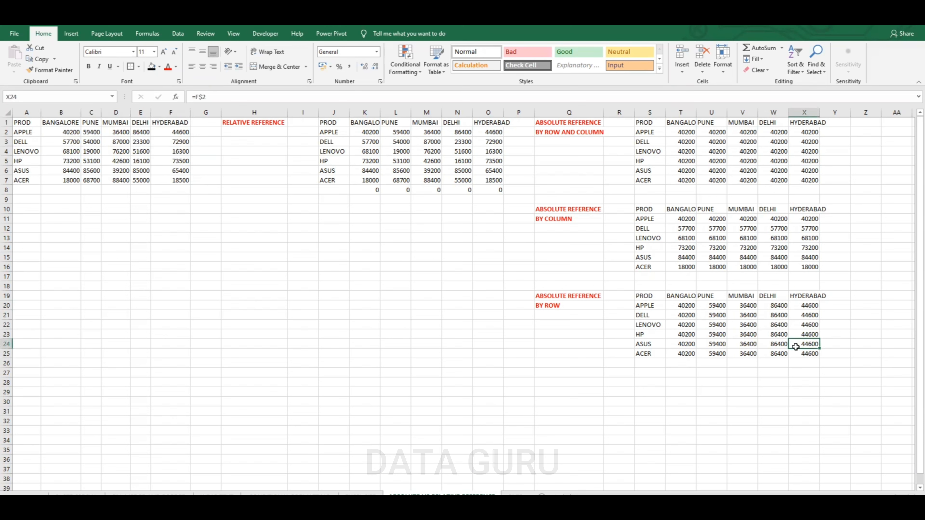
Inspect the formulas in the cells of the BY COLUMN table
{"action": "left_click", "coordinate": [685, 219]}
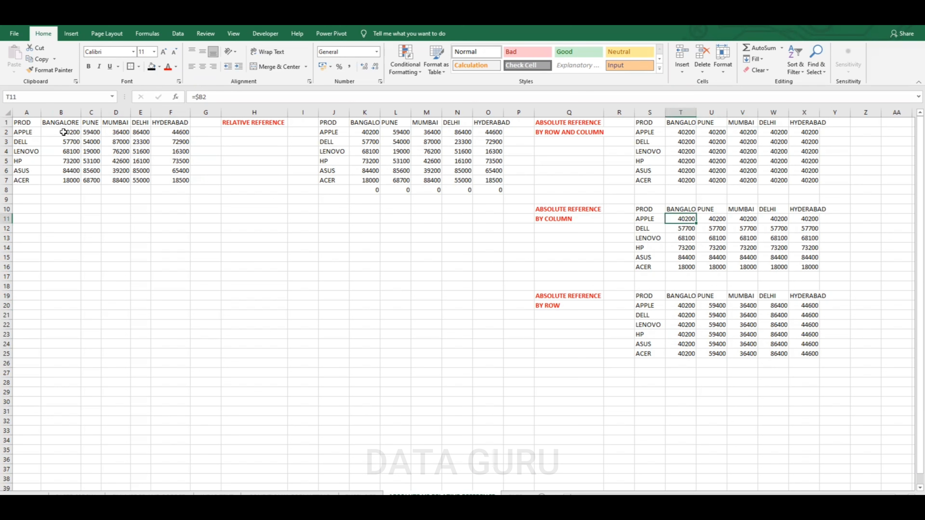
{"action": "left_click", "coordinate": [719, 220]}
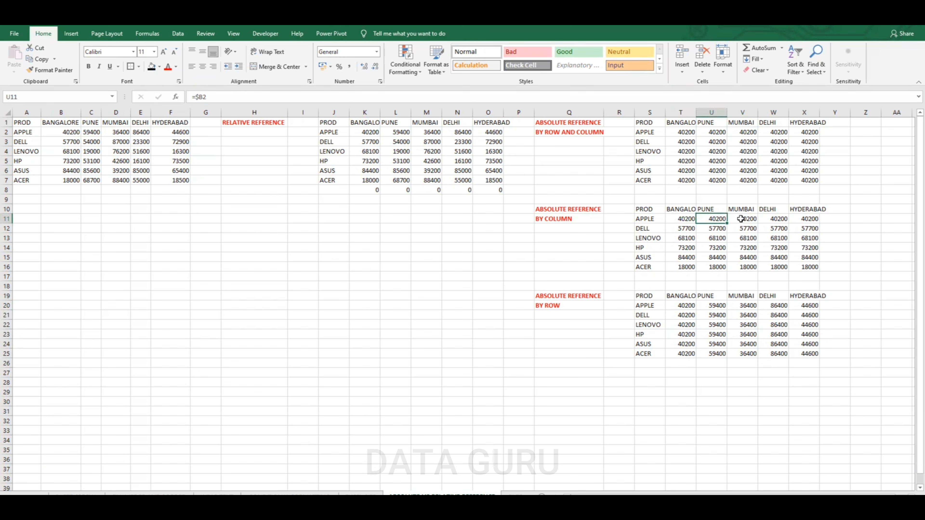
{"action": "left_click", "coordinate": [740, 220]}
{"action": "left_click", "coordinate": [763, 219]}
{"action": "left_click", "coordinate": [769, 239]}
{"action": "left_click", "coordinate": [750, 239]}
{"action": "left_click", "coordinate": [801, 237]}
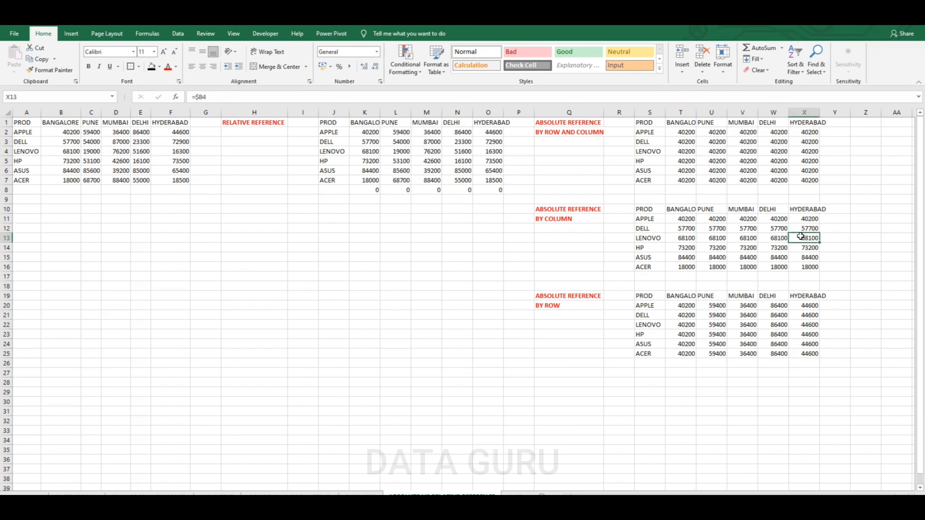
{"action": "left_click", "coordinate": [802, 229]}
{"action": "left_click", "coordinate": [804, 241]}
{"action": "left_click", "coordinate": [800, 259]}
{"action": "left_click", "coordinate": [779, 258]}
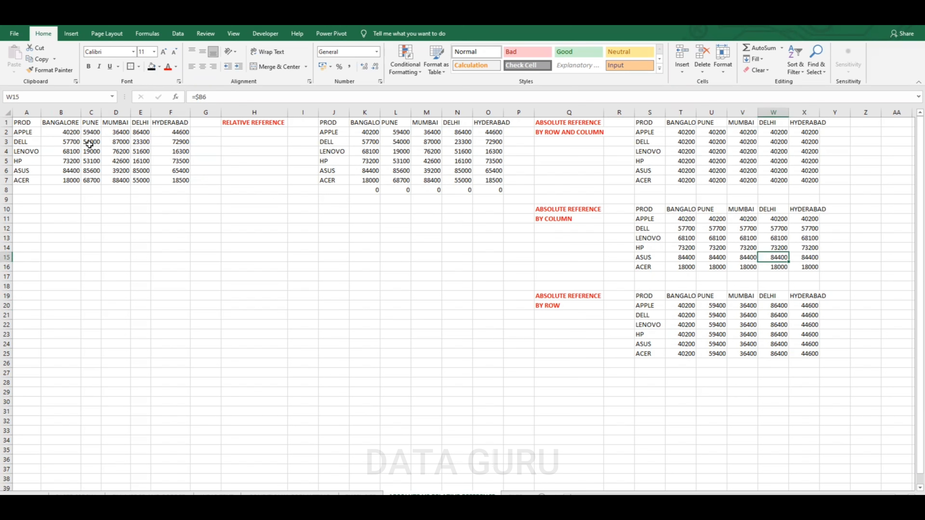
Compare the source data's rows and columns with the absolute and relative reference tables
{"action": "left_click_drag", "start_coordinate": [65, 132], "coordinate": [64, 177]}
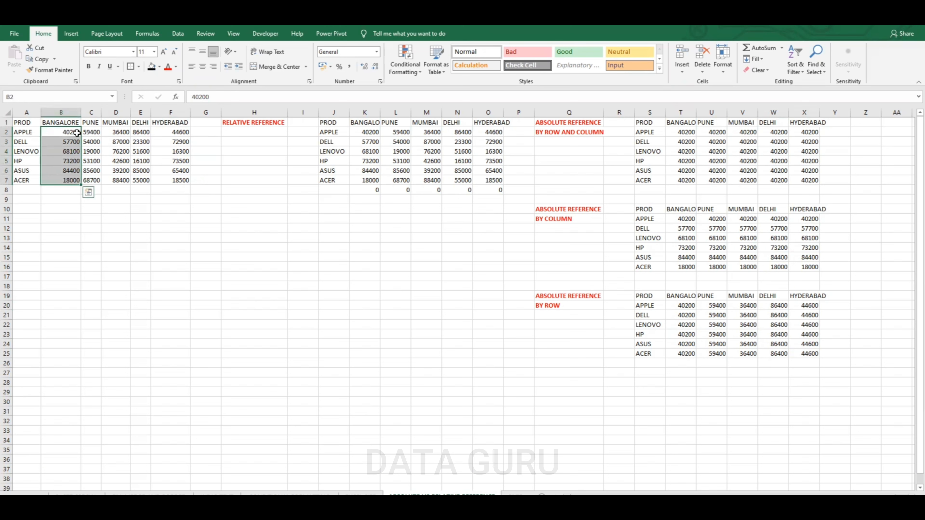
{"action": "left_click_drag", "start_coordinate": [73, 132], "coordinate": [163, 133]}
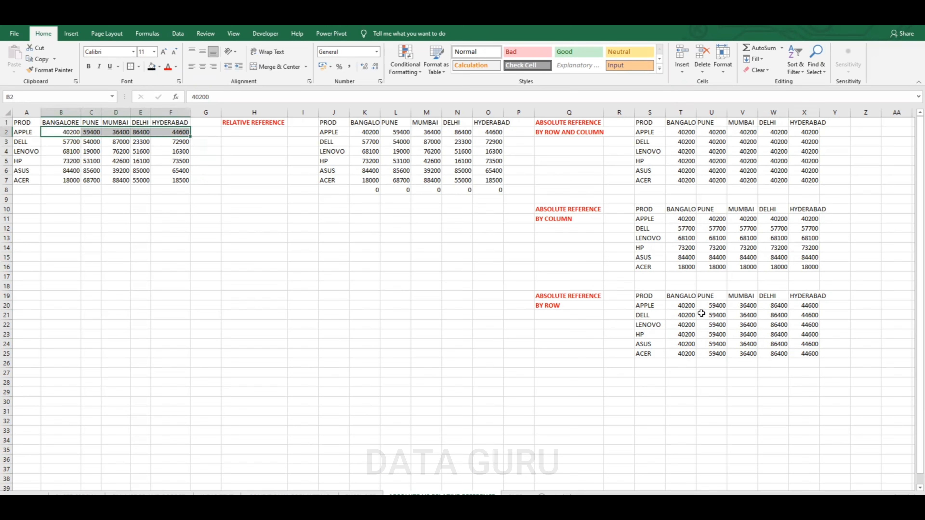
{"action": "left_click", "coordinate": [73, 133]}
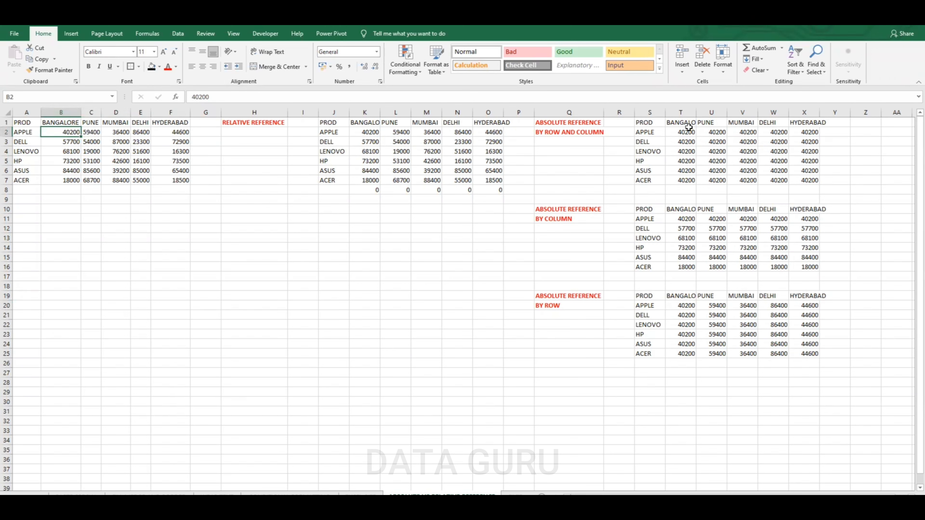
{"action": "left_click_drag", "start_coordinate": [689, 133], "coordinate": [807, 181]}
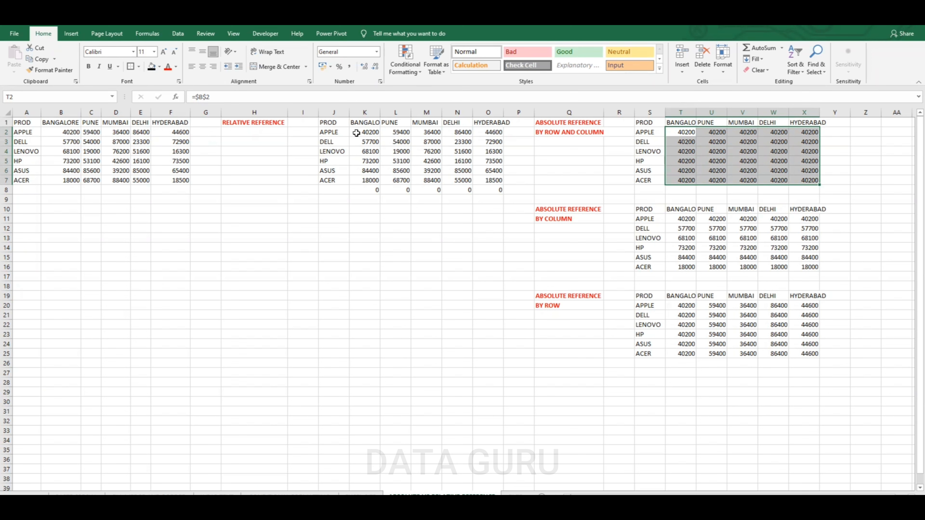
{"action": "left_click_drag", "start_coordinate": [361, 132], "coordinate": [499, 182]}
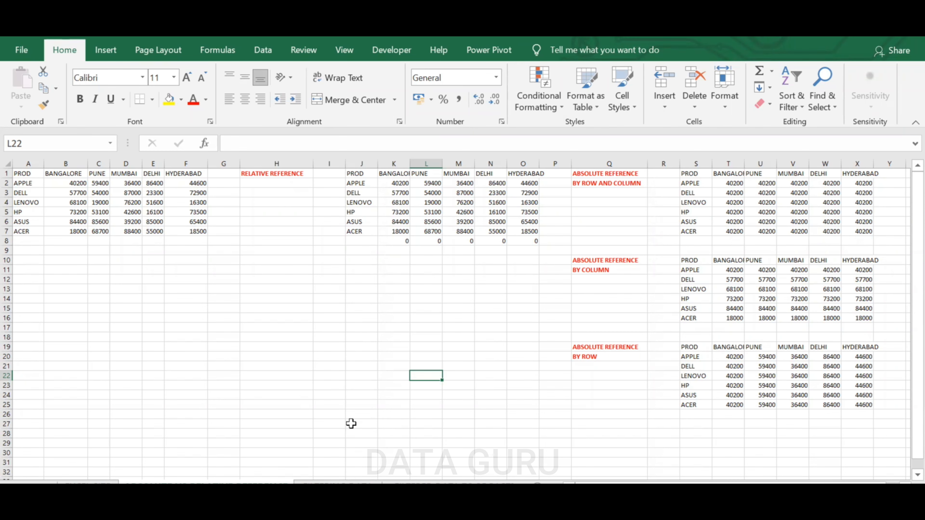
{"action": "scroll", "coordinate": [188, 413], "scroll_direction": "down", "scroll_amount": 4}
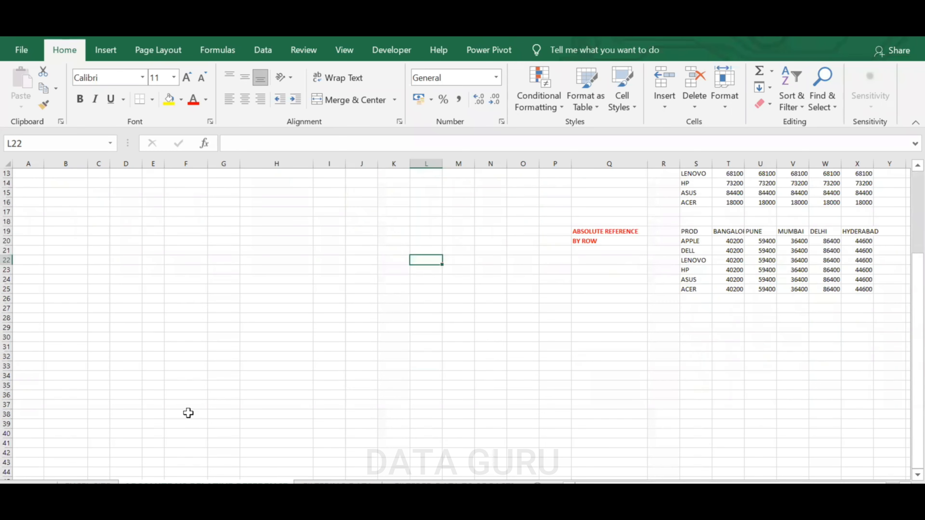
{"action": "left_click", "coordinate": [104, 338]}
{"action": "type", "text": "=RAND"}
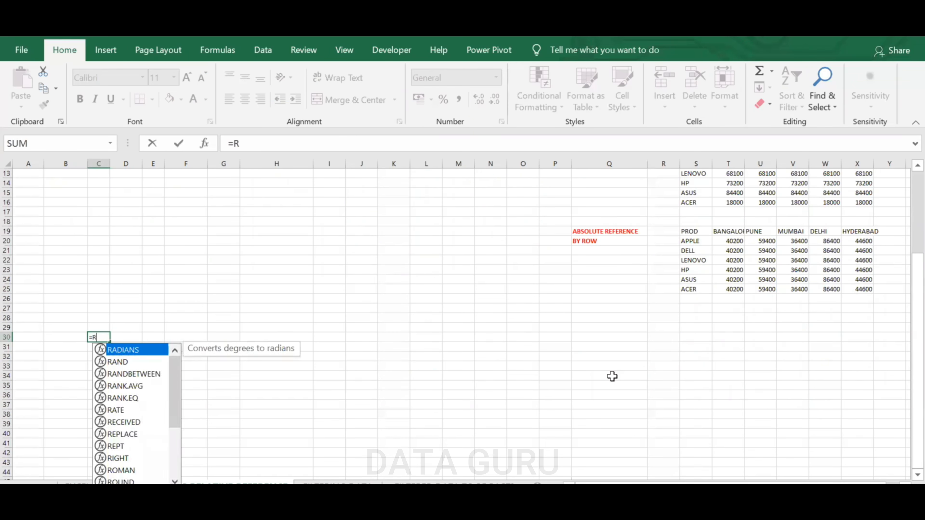
{"action": "key", "text": "BackSpace"}
{"action": "key", "text": "BackSpace"}
{"action": "key", "text": "BackSpace"}
{"action": "key", "text": "Escape"}
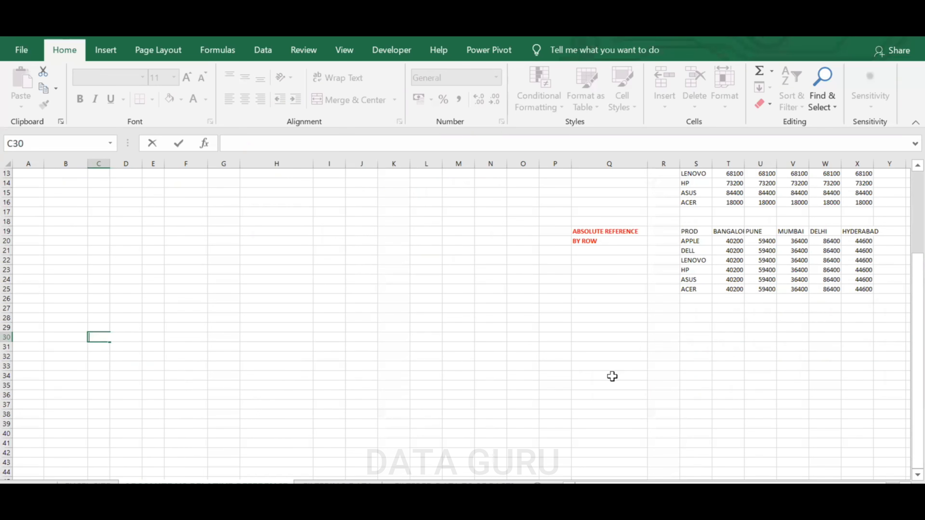
Enter two sample names in C30 and C31 and autofit column C to fit them
{"action": "left_click", "coordinate": [230, 366]}
{"action": "left_click", "coordinate": [100, 338]}
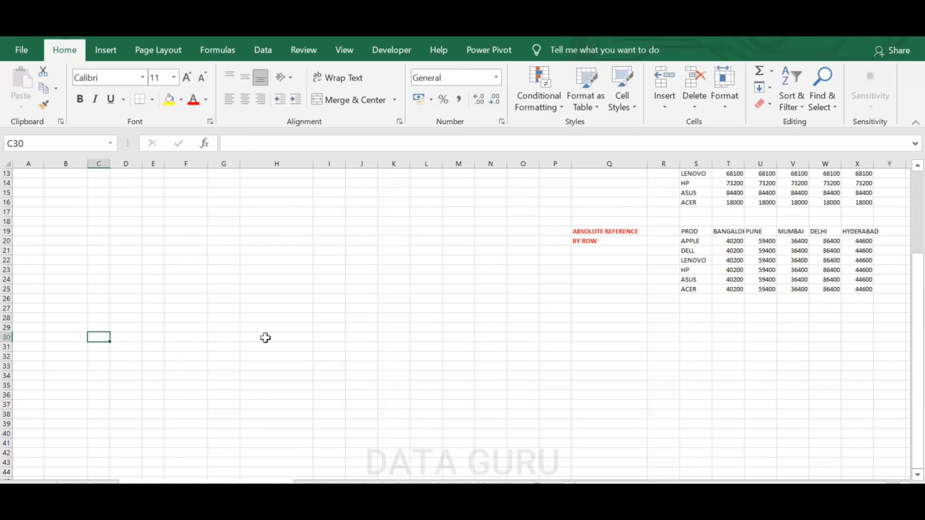
{"action": "type", "text": "ABHIK"}
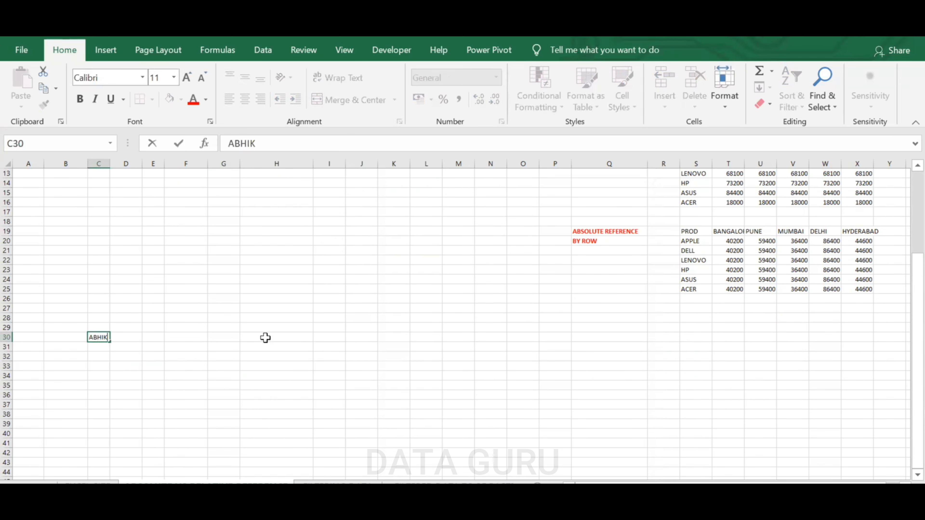
{"action": "left_click", "coordinate": [82, 373]}
{"action": "left_click", "coordinate": [102, 347]}
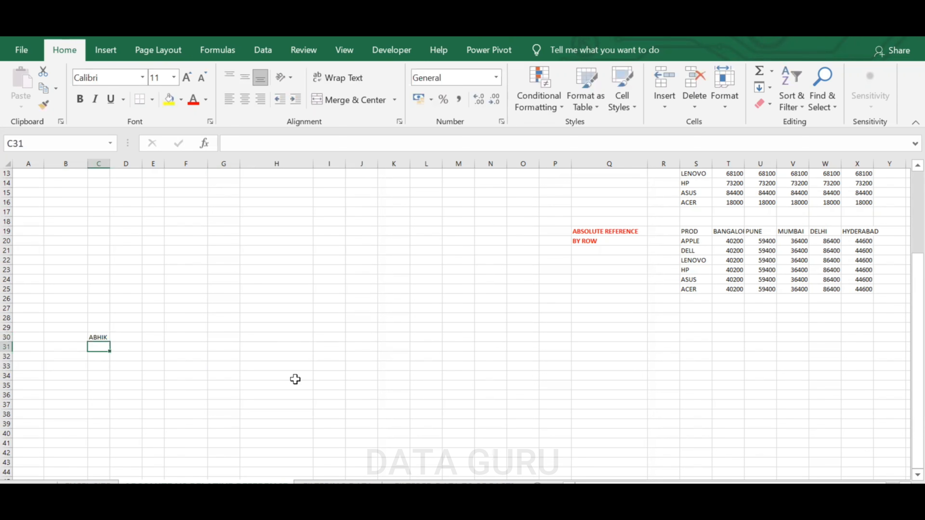
{"action": "type", "text": "SACHIN"}
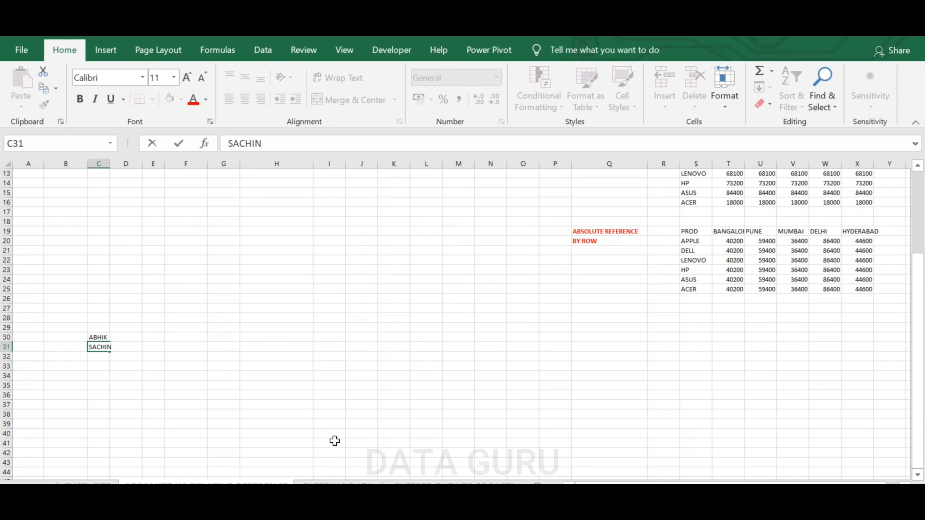
{"action": "left_click", "coordinate": [334, 441]}
{"action": "double_click", "coordinate": [111, 163]}
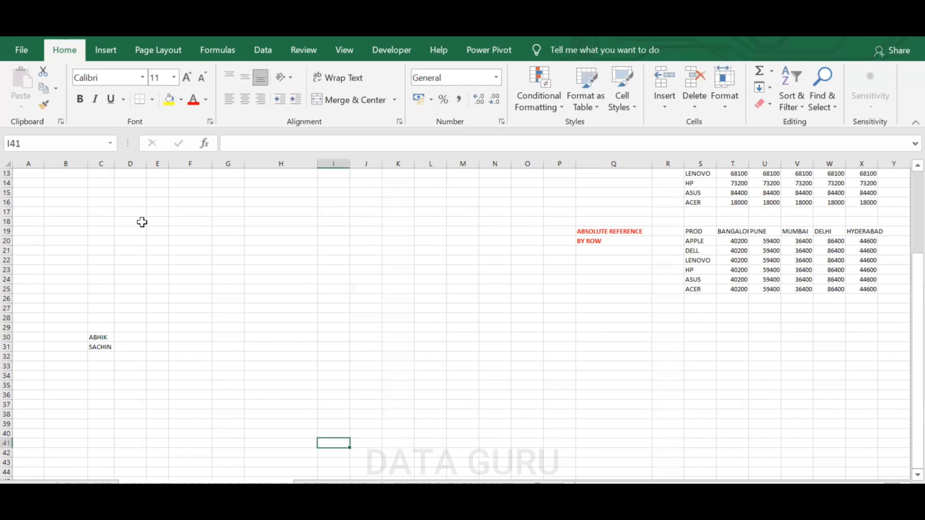
{"action": "left_click", "coordinate": [131, 338]}
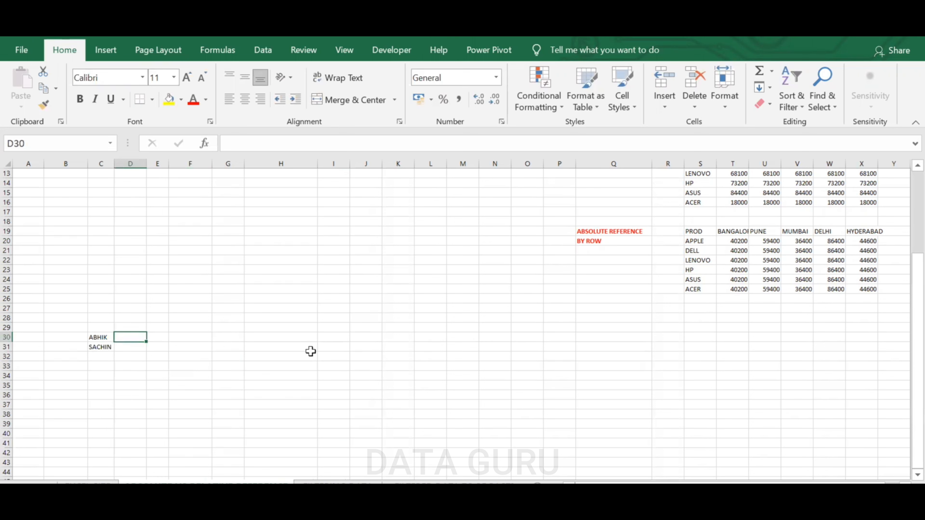
Enter RAJESH in D30 and SOURABH in D31 beside the existing names
{"action": "type", "text": "R"}
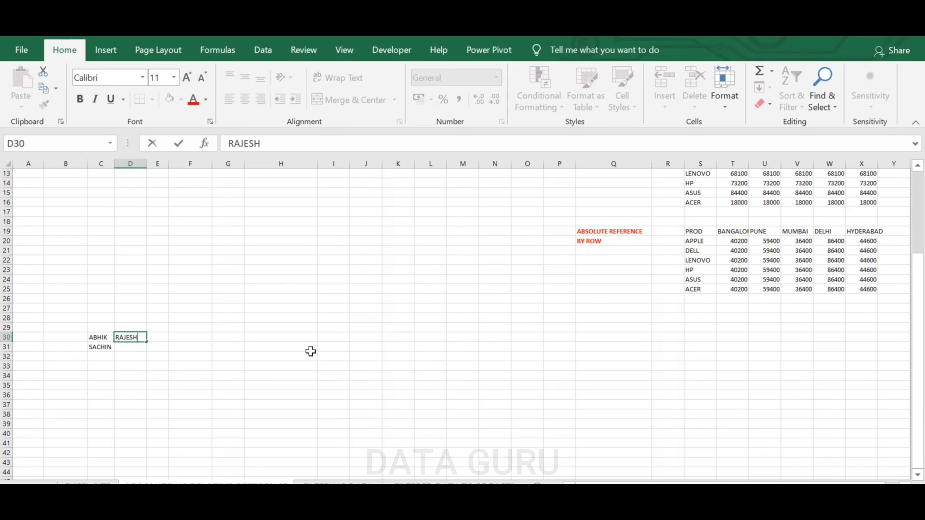
{"action": "type", "text": "AJESH"}
{"action": "left_click", "coordinate": [128, 345]}
{"action": "type", "text": "SOURABH"}
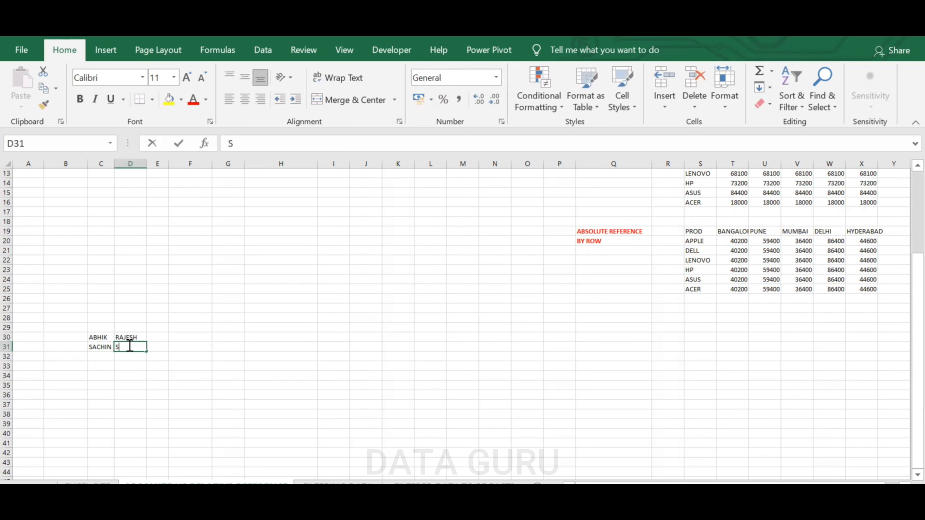
{"action": "left_click", "coordinate": [196, 377]}
Enter a formula in H30 referencing C30 and fill it across and down to I31
{"action": "left_click", "coordinate": [280, 337]}
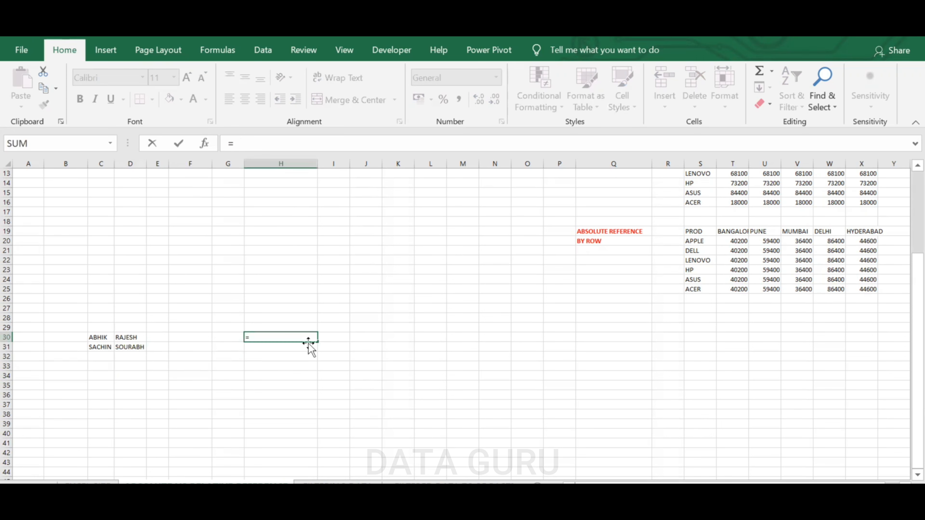
{"action": "left_click", "coordinate": [99, 337]}
{"action": "key", "text": "Return"}
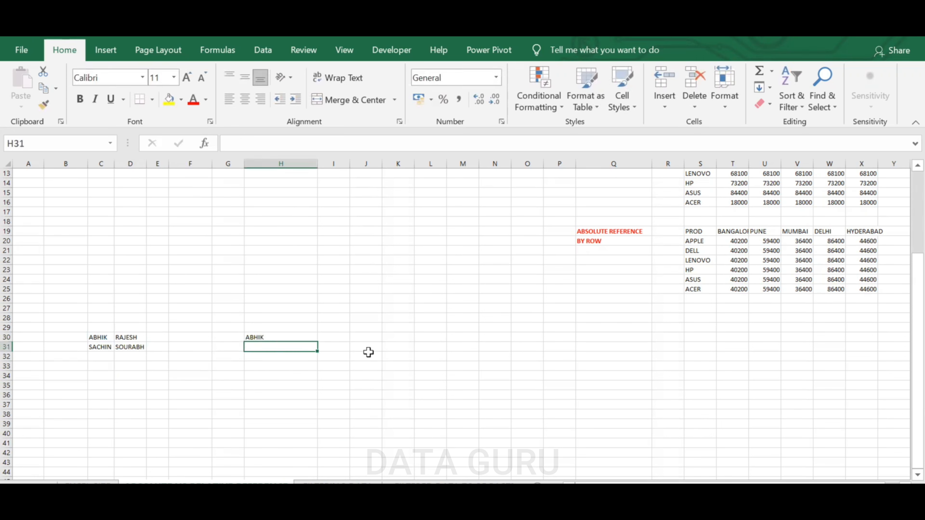
{"action": "left_click", "coordinate": [306, 336]}
{"action": "left_click_drag", "start_coordinate": [318, 340], "coordinate": [354, 351]}
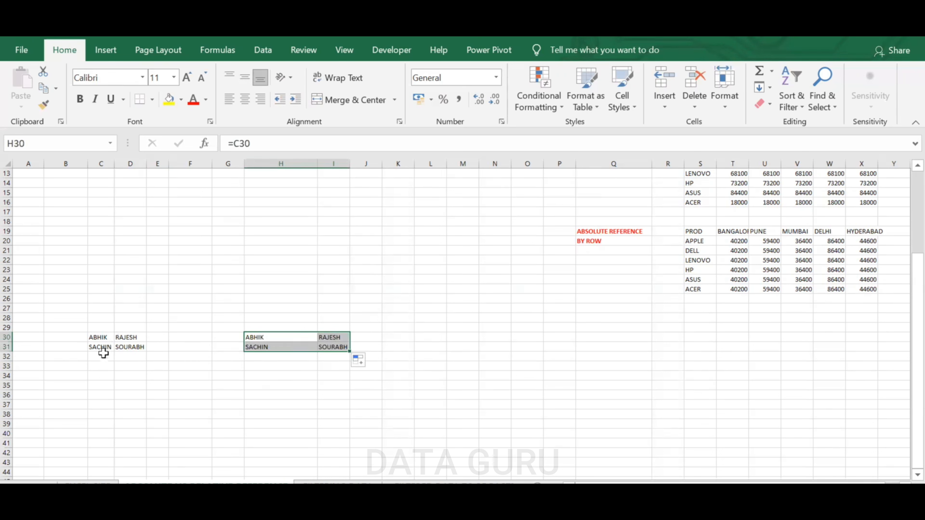
Check the copied formulas in H30:I31 and fill I30 one column further into J30
{"action": "left_click", "coordinate": [104, 348]}
{"action": "left_click", "coordinate": [140, 348]}
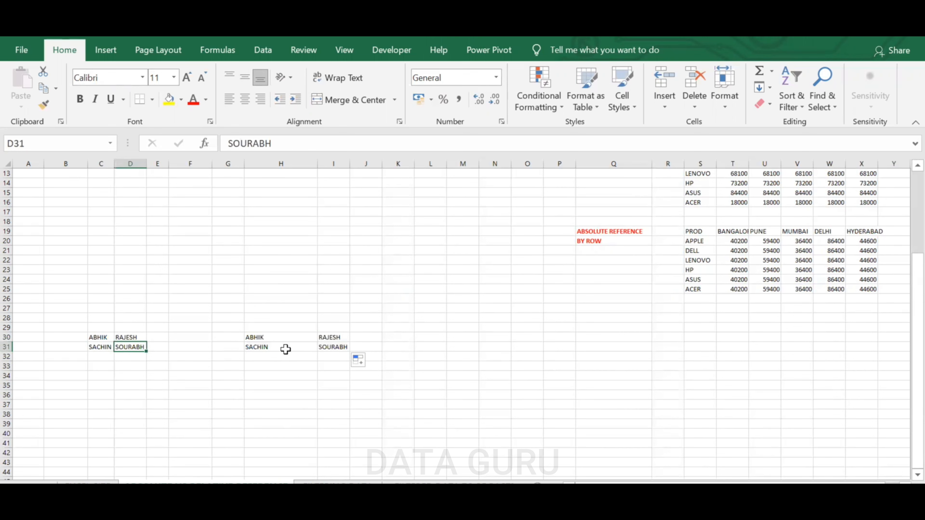
{"action": "left_click", "coordinate": [343, 348]}
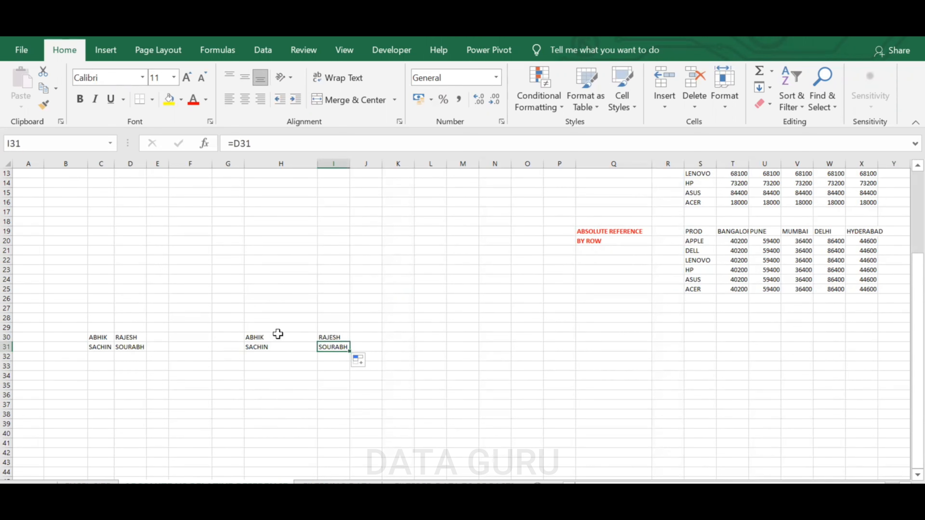
{"action": "left_click", "coordinate": [278, 338]}
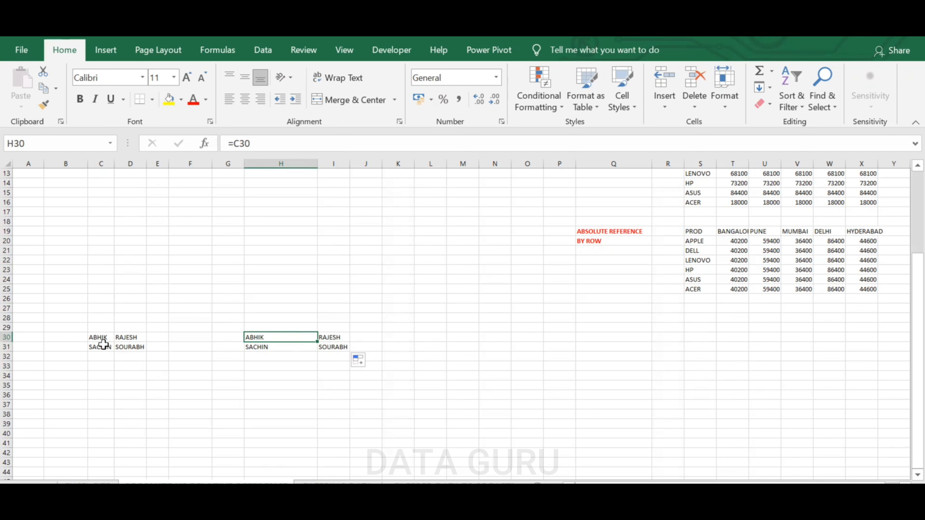
{"action": "left_click", "coordinate": [256, 346]}
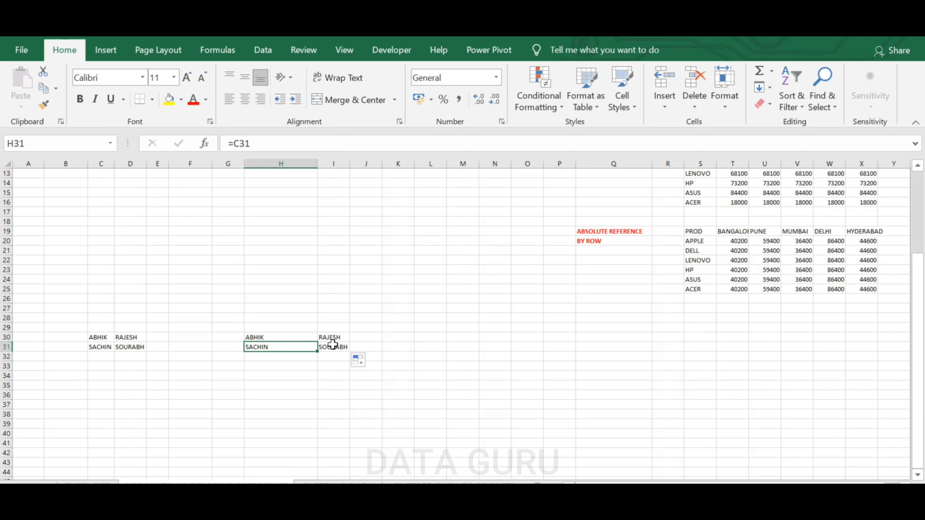
{"action": "left_click", "coordinate": [342, 347]}
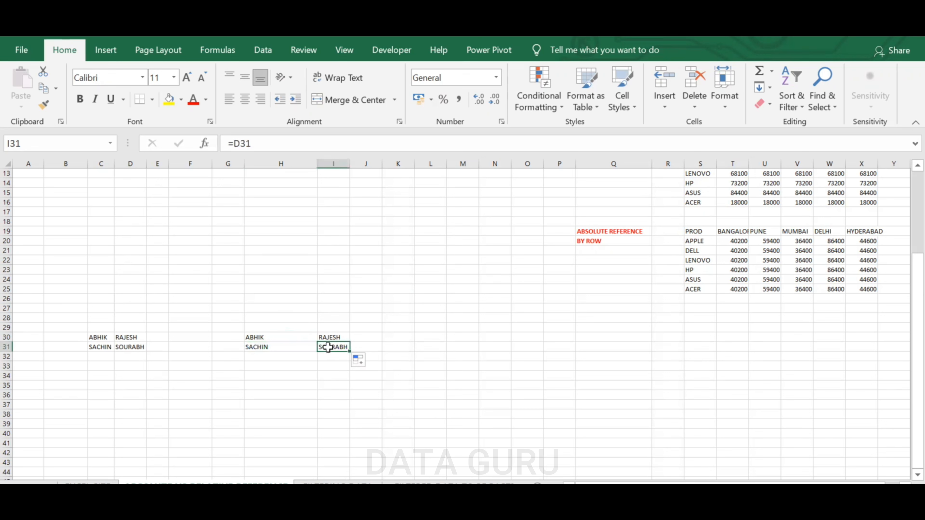
{"action": "left_click", "coordinate": [331, 337]}
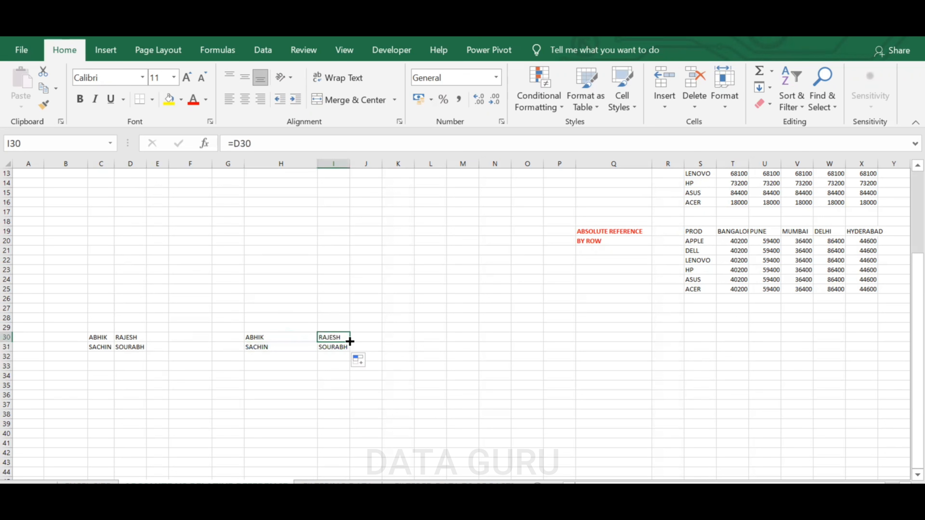
{"action": "left_click_drag", "start_coordinate": [352, 343], "coordinate": [378, 344]}
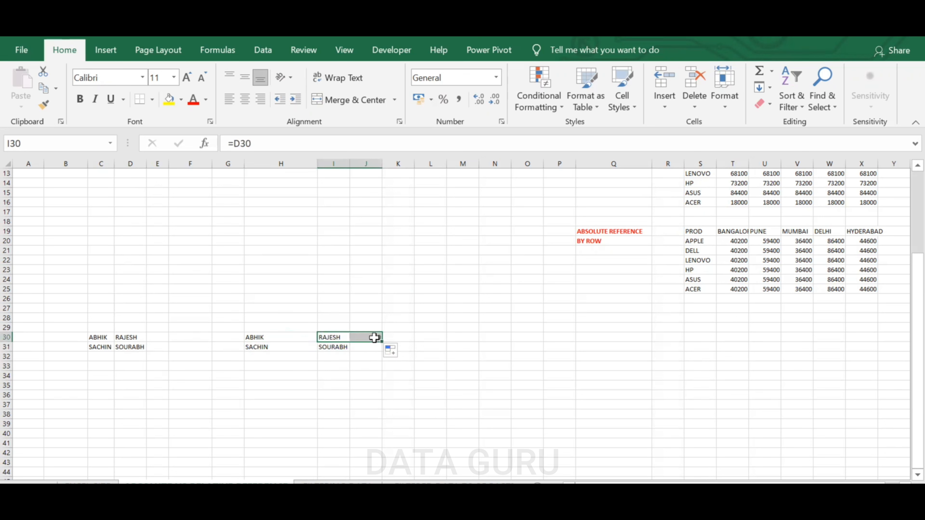
{"action": "left_click", "coordinate": [375, 338]}
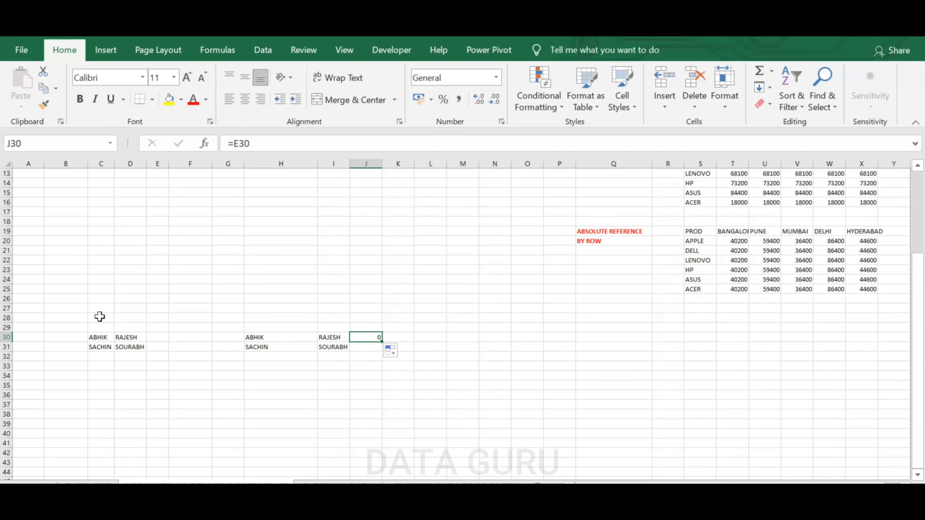
Label G28 as RELATIVE REFERENCE
{"action": "left_click", "coordinate": [233, 319]}
{"action": "type", "text": "RELATIVE REFEREN"}
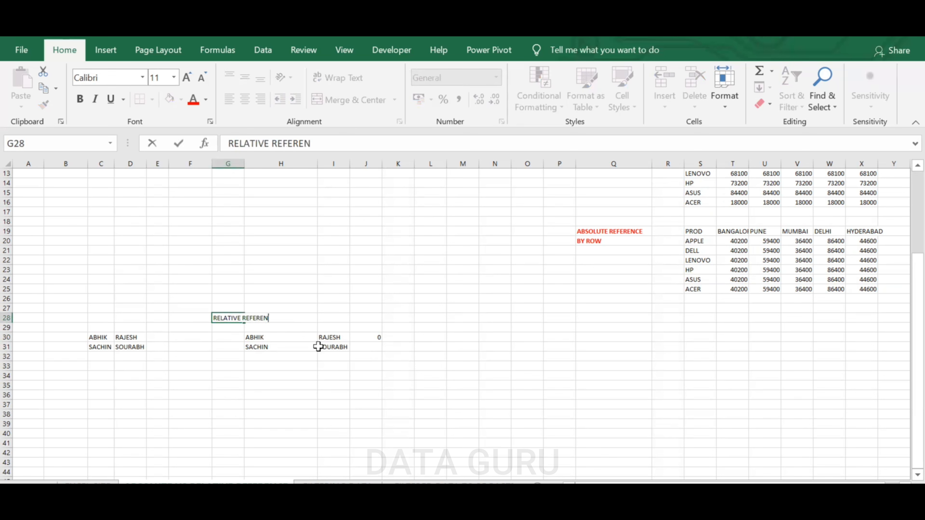
{"action": "type", "text": "CE"}
{"action": "left_click", "coordinate": [467, 365]}
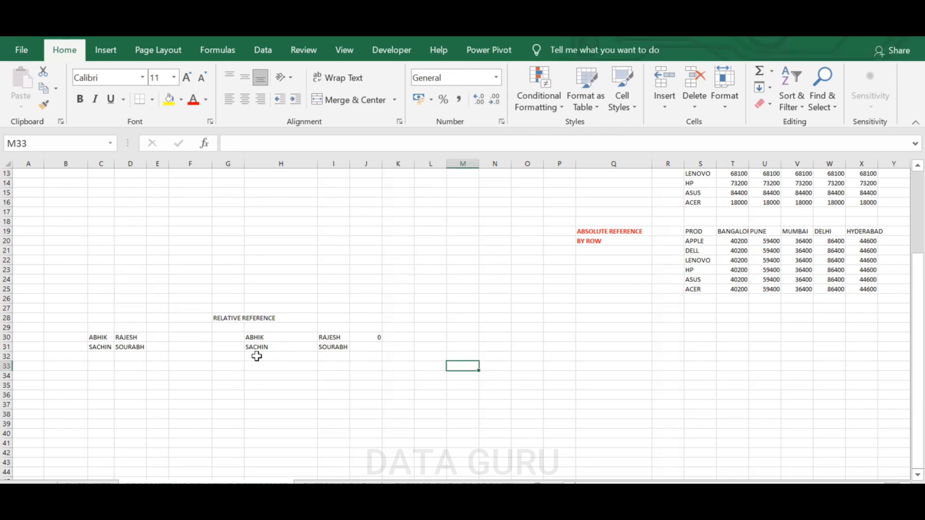
Make the G28 label red and bold, and widen column G
{"action": "left_click", "coordinate": [229, 318]}
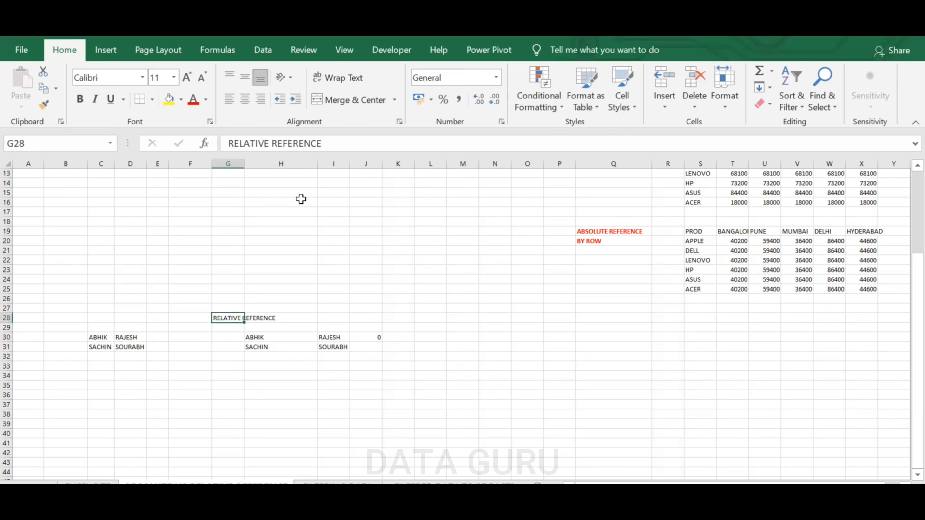
{"action": "left_click", "coordinate": [195, 101]}
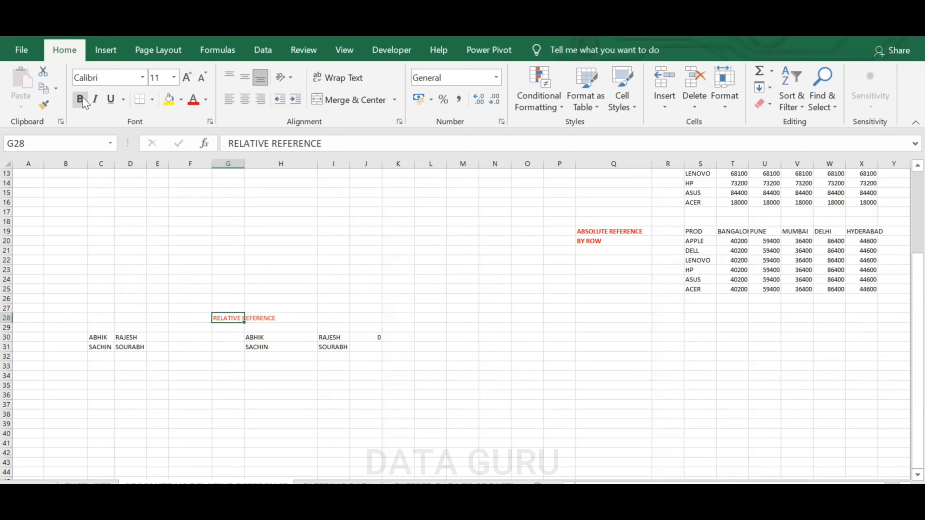
{"action": "left_click", "coordinate": [82, 99]}
{"action": "left_click", "coordinate": [440, 354]}
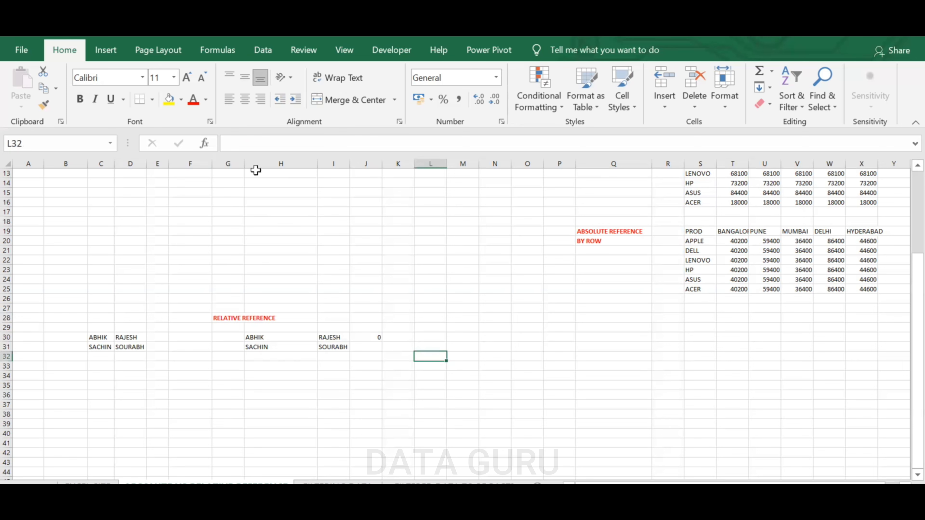
{"action": "left_click_drag", "start_coordinate": [245, 163], "coordinate": [281, 163]}
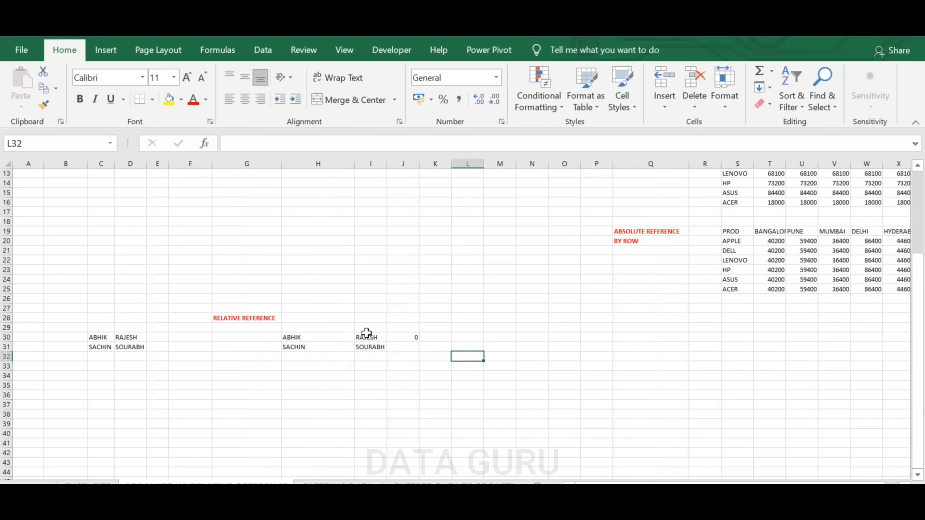
Copy the names block C30:D31 and paste it at C35
{"action": "left_click_drag", "start_coordinate": [107, 337], "coordinate": [129, 348]}
{"action": "key", "text": "ctrl+c"}
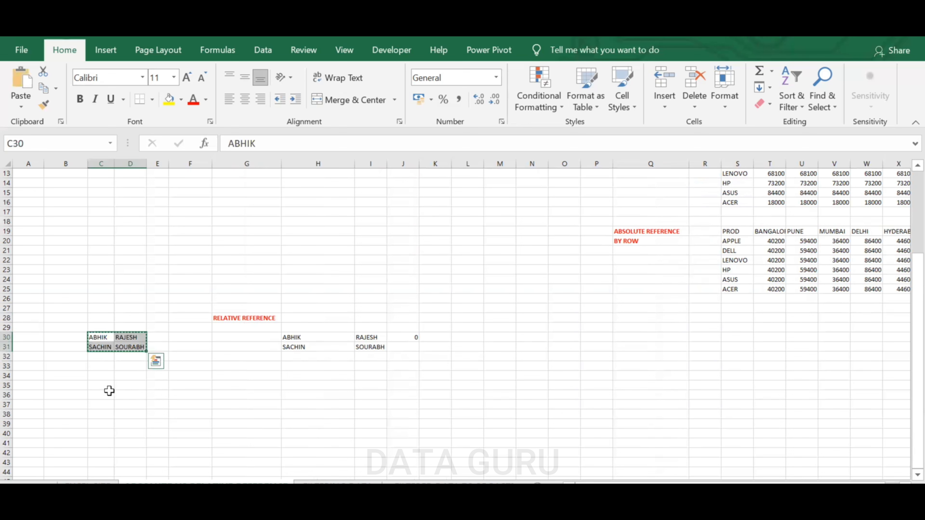
{"action": "left_click", "coordinate": [109, 386]}
{"action": "key", "text": "ctrl+v"}
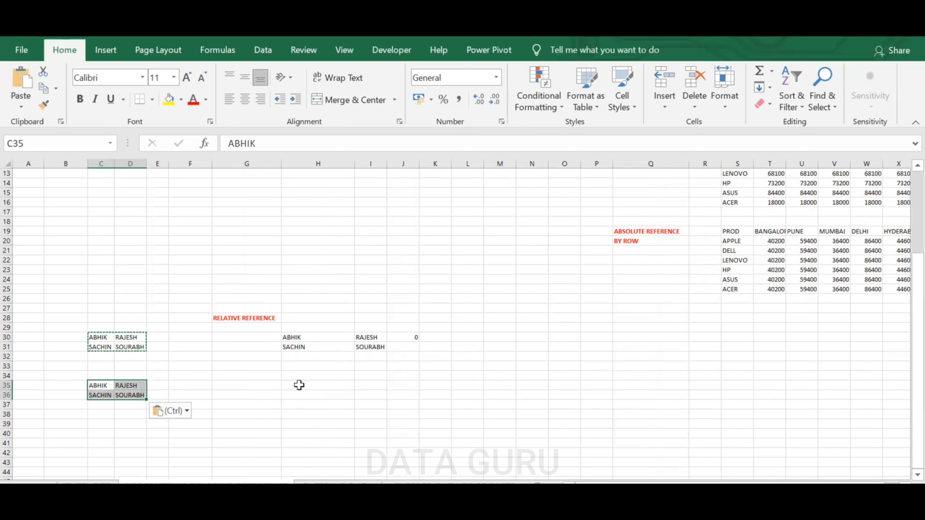
Enter a formula in H35 with the absolute reference $C$35 and fill it across and down to I36
{"action": "left_click", "coordinate": [299, 385]}
{"action": "double_click", "coordinate": [303, 385]}
{"action": "type", "text": "="}
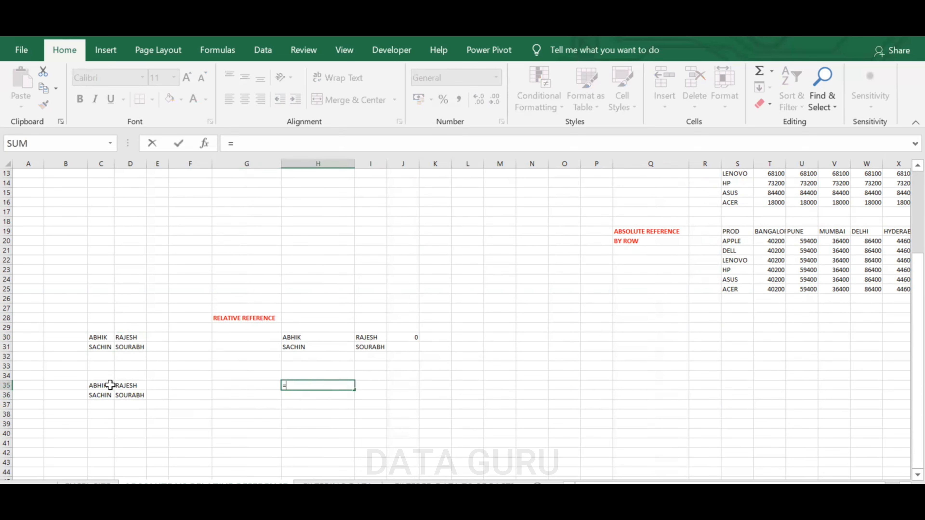
{"action": "left_click", "coordinate": [101, 385]}
{"action": "key", "text": "Return"}
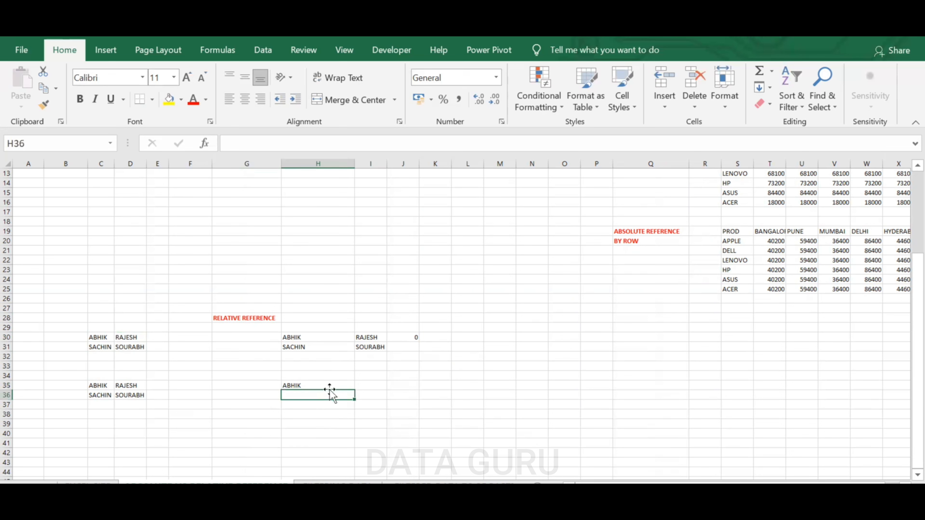
{"action": "left_click", "coordinate": [309, 382]}
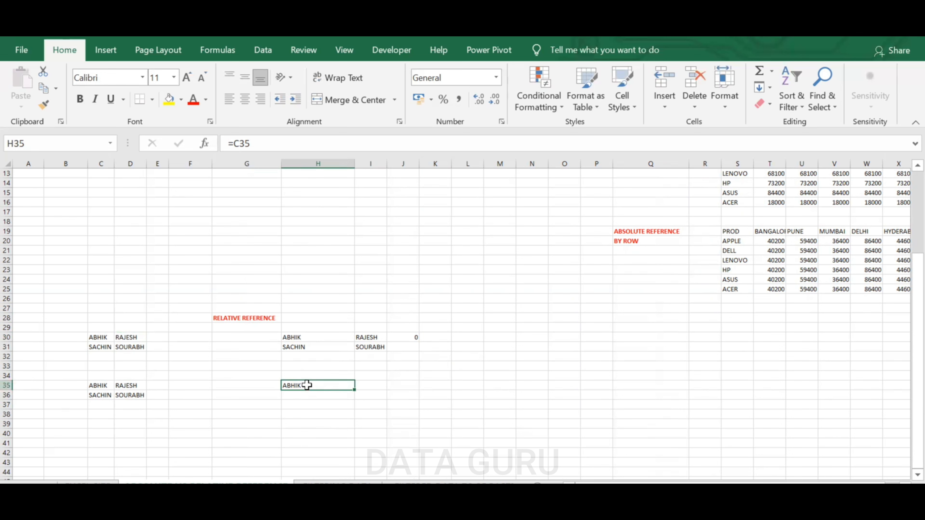
{"action": "left_click", "coordinate": [237, 144]}
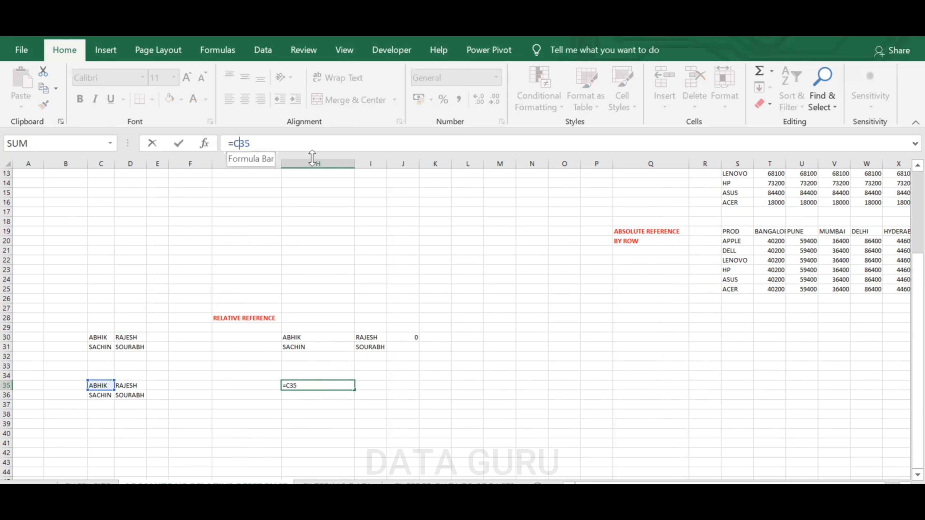
{"action": "key", "text": "F4"}
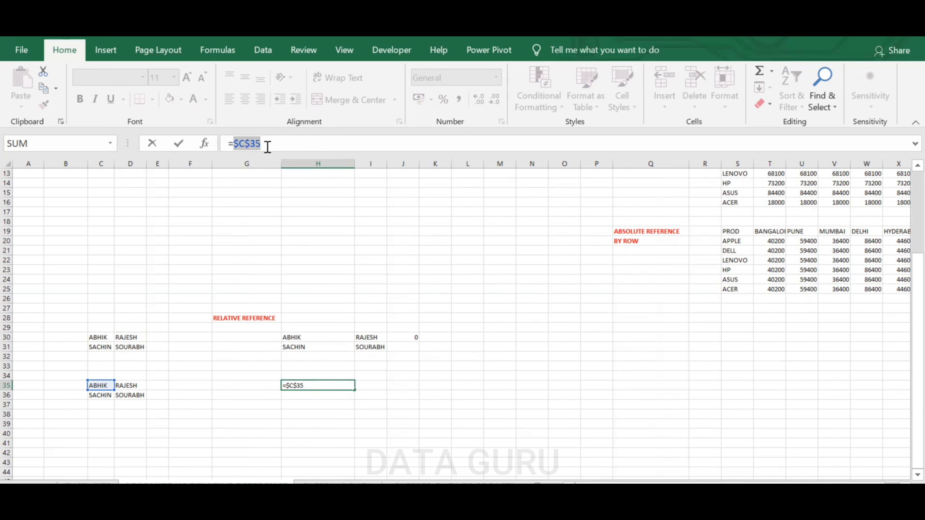
{"action": "key", "text": "ctrl+Return"}
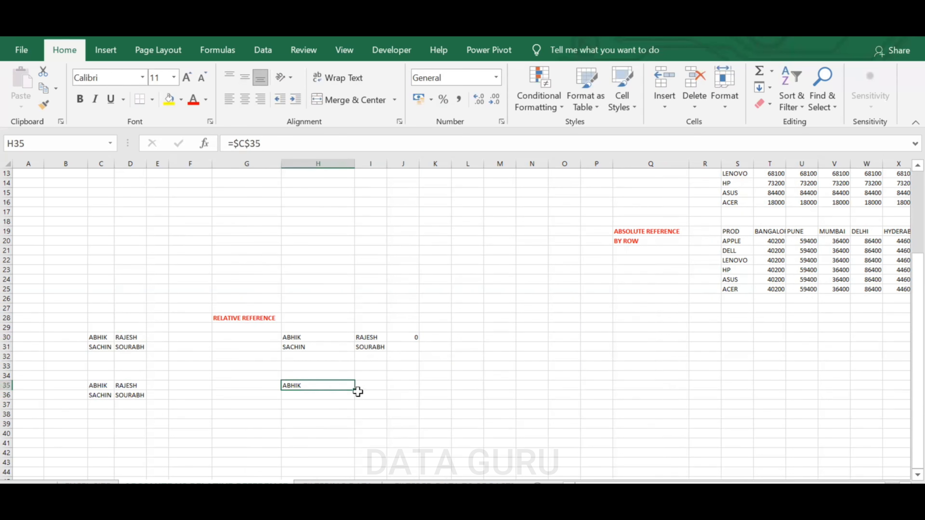
{"action": "left_click_drag", "start_coordinate": [355, 390], "coordinate": [387, 400]}
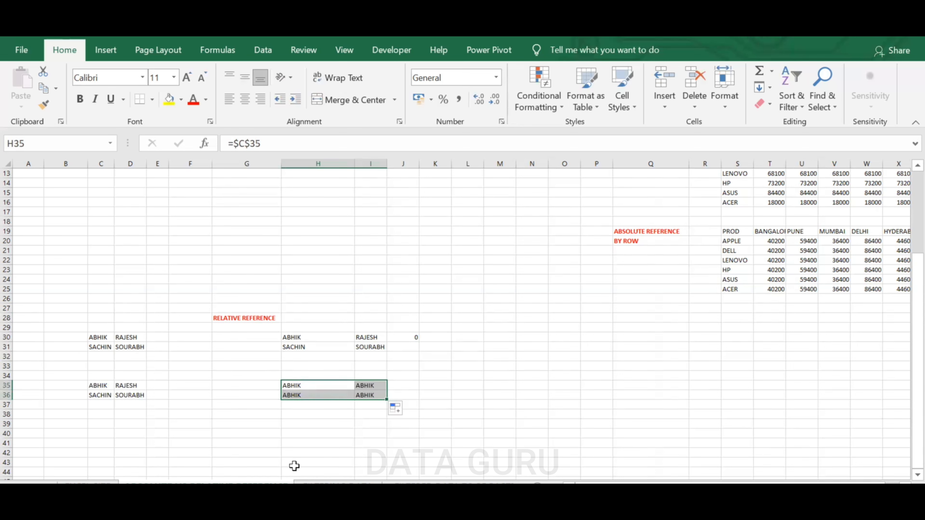
{"action": "left_click", "coordinate": [303, 386]}
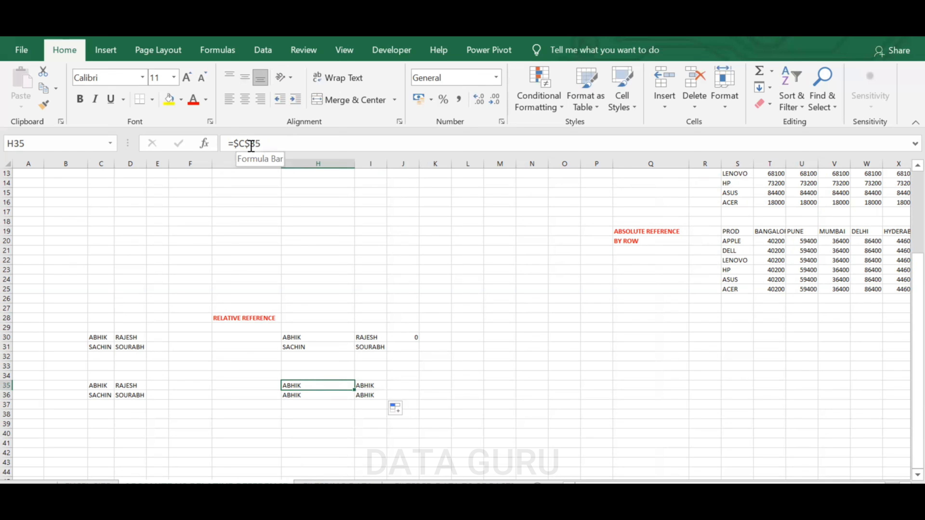
Label G34 as ABSOLUTE REFERENCE
{"action": "left_click", "coordinate": [246, 375]}
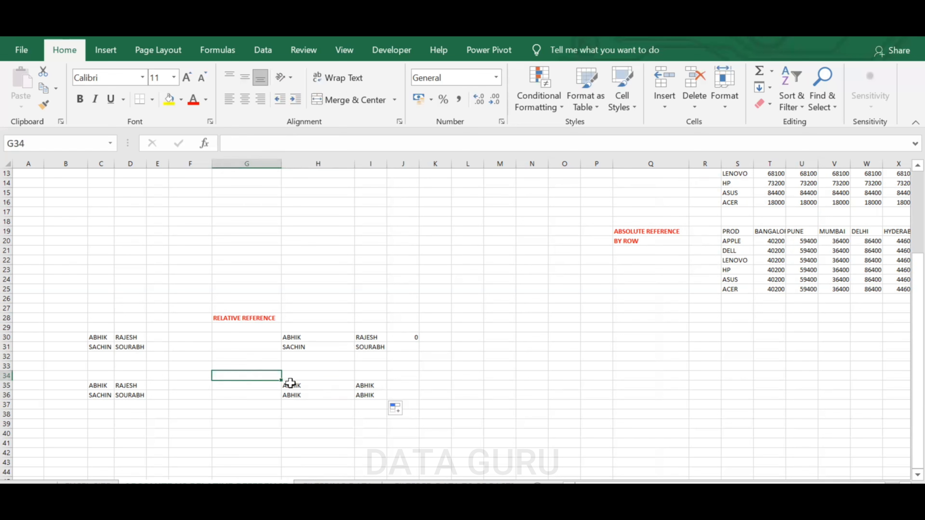
{"action": "type", "text": "ABSOLUTE REFERE"}
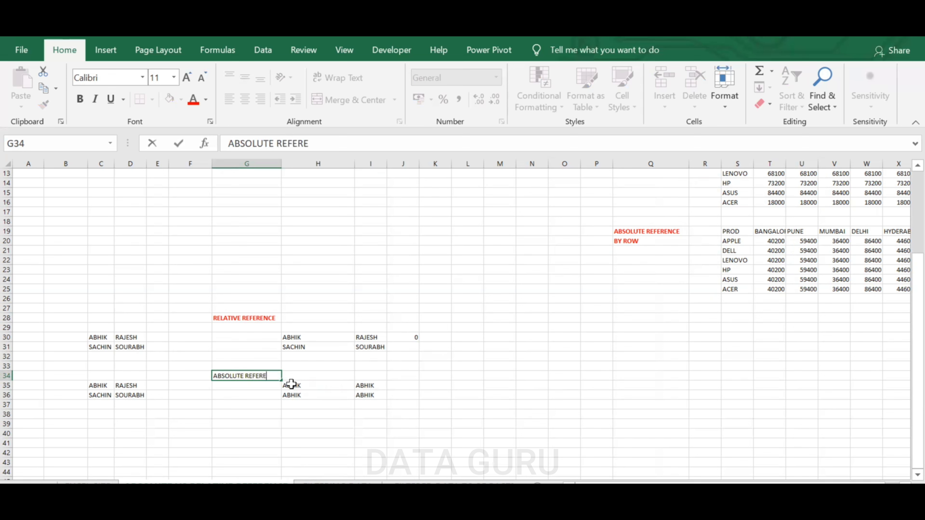
{"action": "type", "text": "NCE"}
{"action": "left_click", "coordinate": [472, 387]}
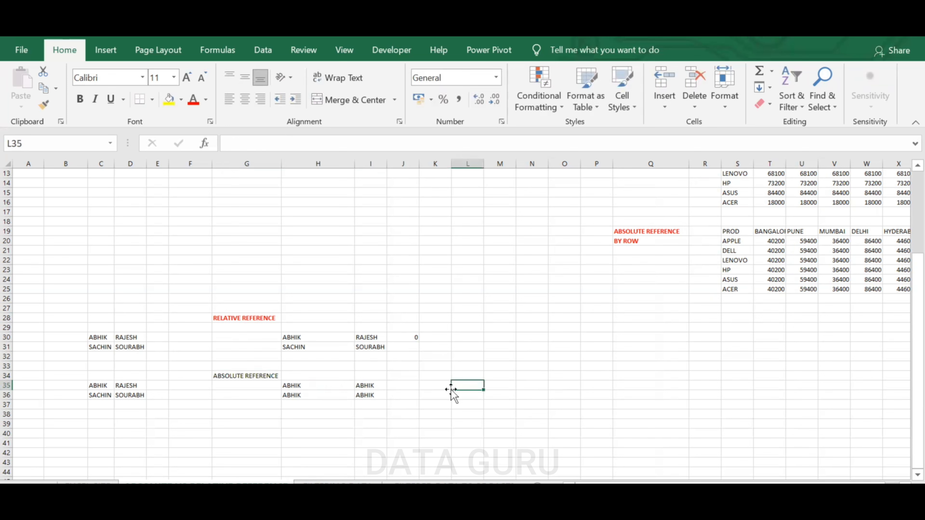
Copy the formatting of the G28 label onto the G34 label with Format Painter
{"action": "left_click", "coordinate": [235, 319]}
{"action": "left_click", "coordinate": [43, 105]}
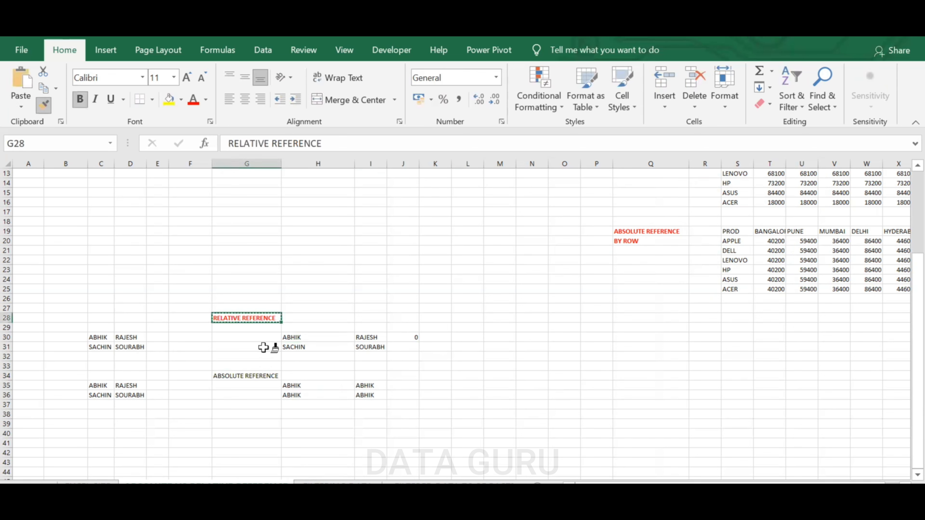
{"action": "left_click", "coordinate": [263, 385]}
{"action": "left_click", "coordinate": [235, 317]}
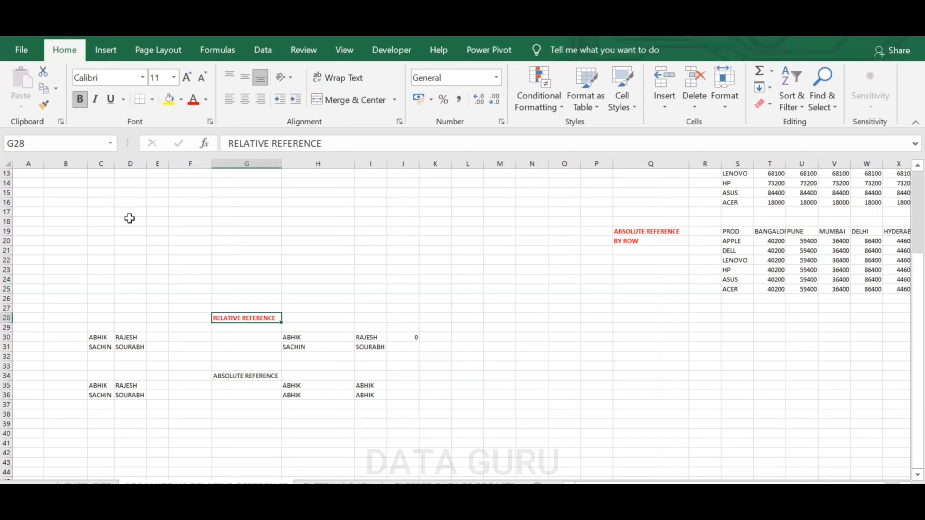
{"action": "left_click", "coordinate": [43, 105]}
{"action": "left_click", "coordinate": [244, 376]}
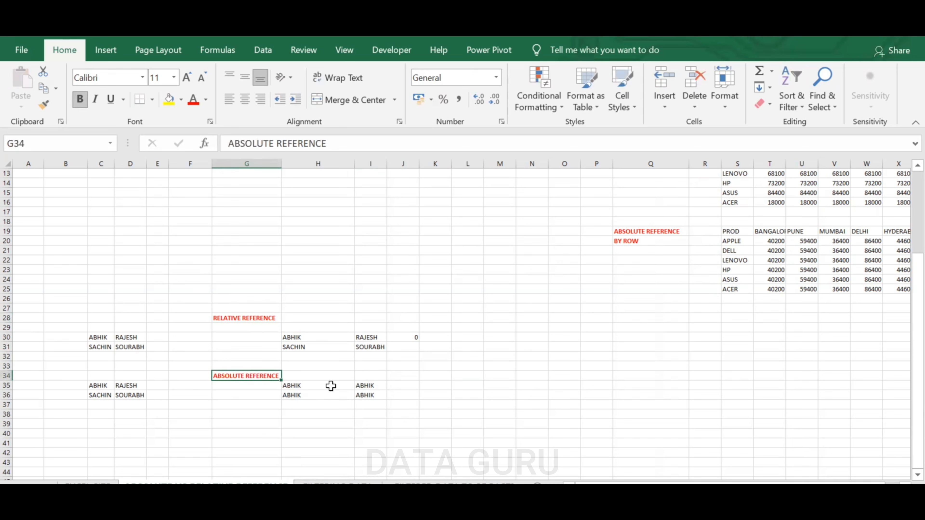
Copy the names block C35:D36 and paste it at C39
{"action": "left_click", "coordinate": [519, 385]}
{"action": "left_click_drag", "start_coordinate": [100, 386], "coordinate": [123, 396]}
{"action": "key", "text": "ctrl+c"}
{"action": "left_click", "coordinate": [104, 424]}
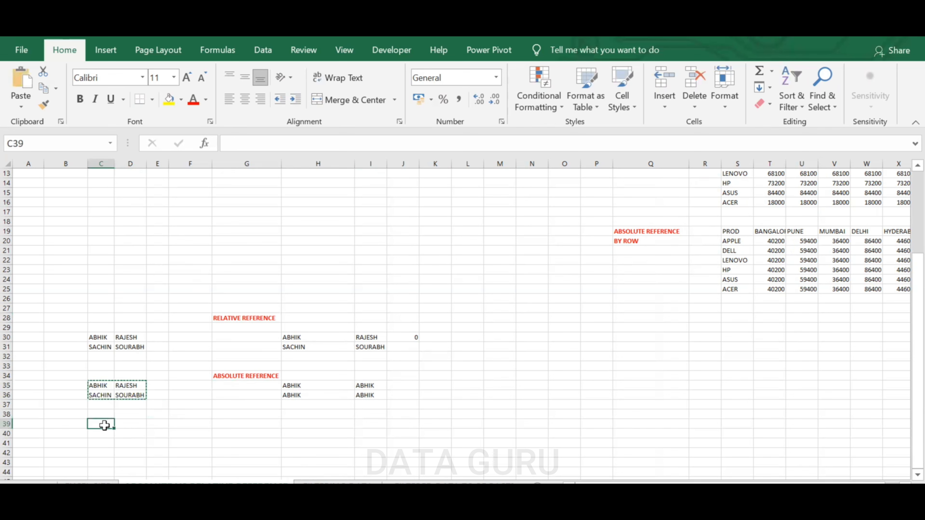
{"action": "key", "text": "ctrl+v"}
Enter a formula in H39 referencing C39 with only the column locked, as $C39
{"action": "left_click", "coordinate": [295, 423]}
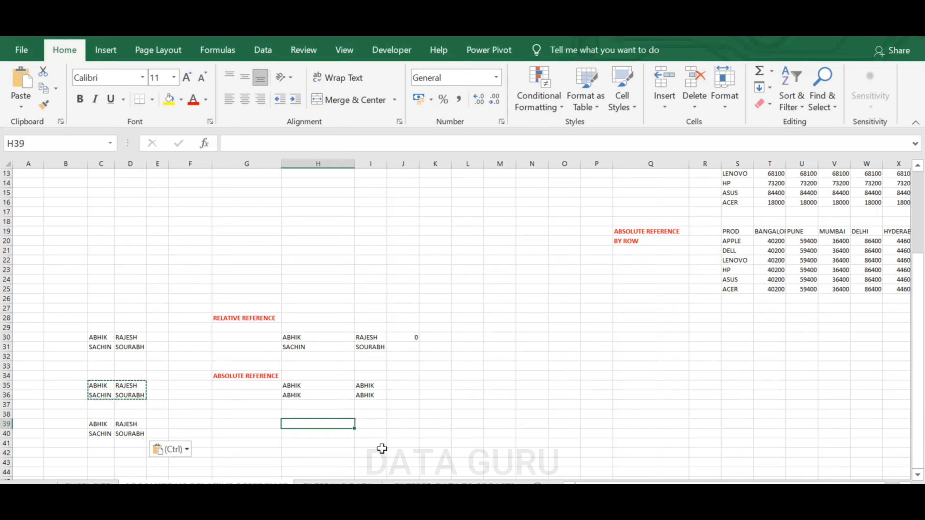
{"action": "type", "text": "="}
{"action": "left_click", "coordinate": [99, 424]}
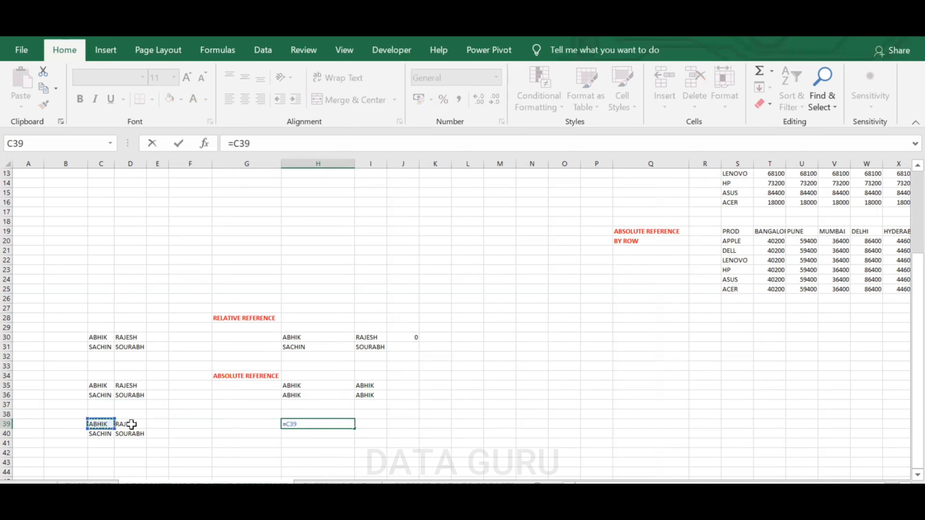
{"action": "left_click", "coordinate": [287, 425]}
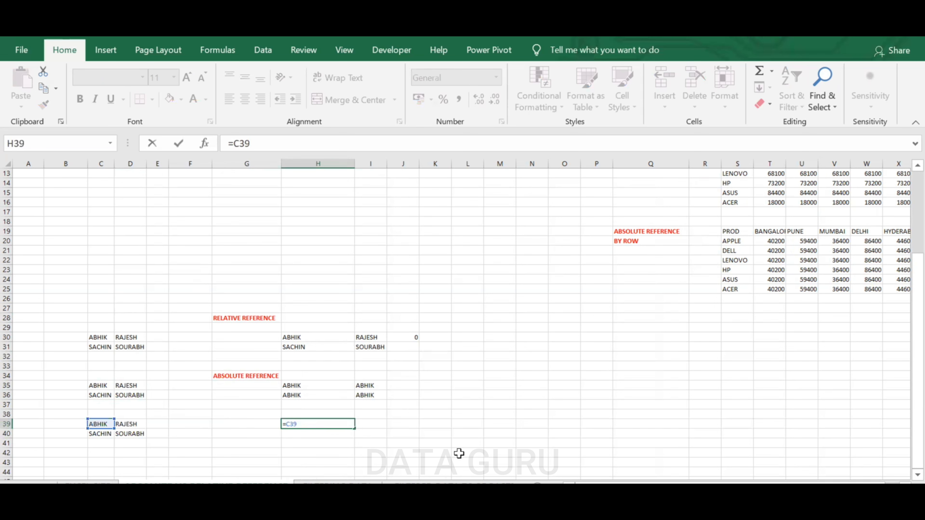
{"action": "type", "text": "$"}
{"action": "key", "text": "Return"}
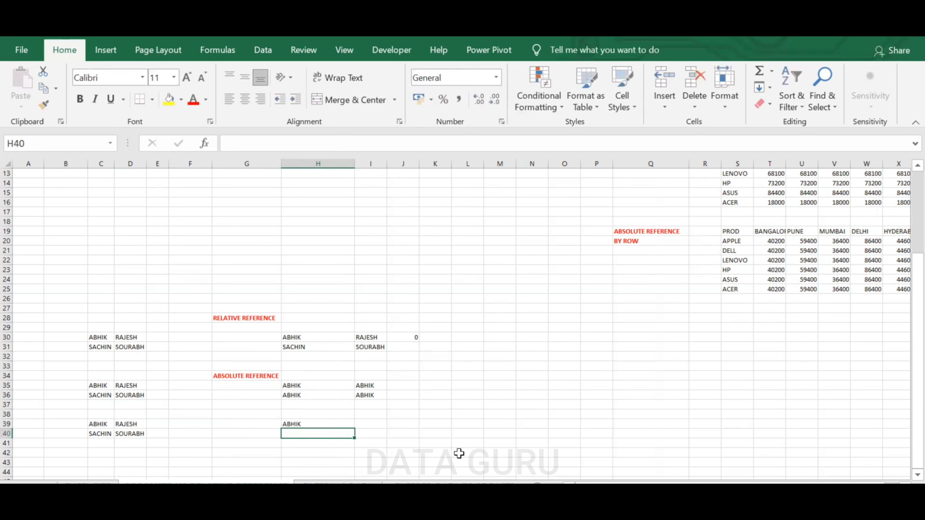
Fill the H39 formula down to H40 and check the formulas in both cells
{"action": "left_click", "coordinate": [327, 416]}
{"action": "left_click", "coordinate": [346, 426]}
{"action": "left_click_drag", "start_coordinate": [356, 427], "coordinate": [357, 439]}
{"action": "left_click", "coordinate": [294, 425]}
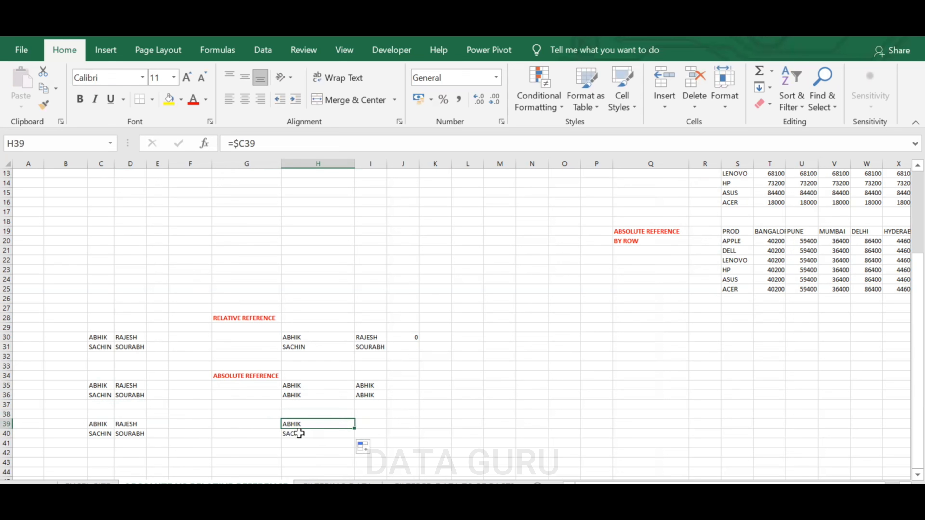
{"action": "left_click", "coordinate": [306, 439]}
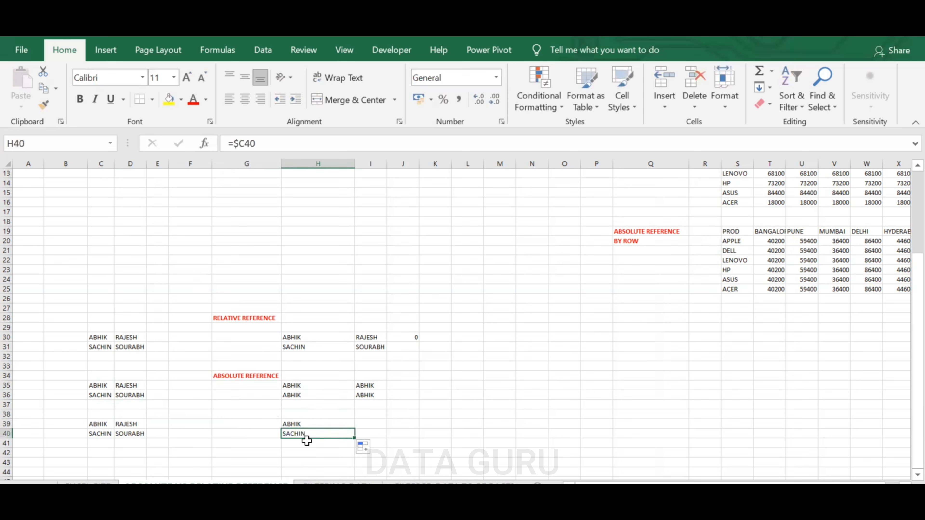
{"action": "left_click", "coordinate": [308, 424]}
{"action": "left_click", "coordinate": [308, 435]}
{"action": "left_click", "coordinate": [308, 423]}
{"action": "left_click", "coordinate": [311, 434]}
{"action": "left_click", "coordinate": [307, 424]}
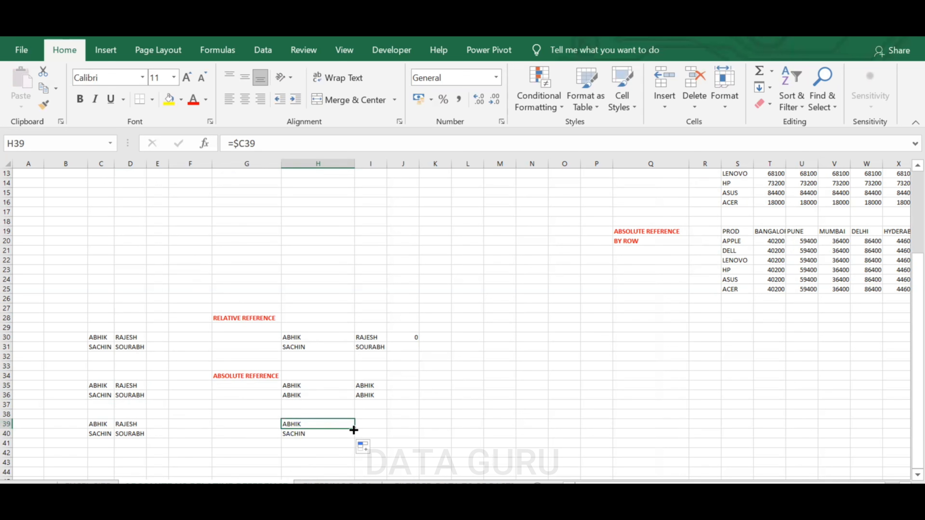
Fill the H39:H40 formulas across through column M
{"action": "left_click_drag", "start_coordinate": [366, 431], "coordinate": [380, 436]}
{"action": "left_click", "coordinate": [323, 424]}
{"action": "left_click", "coordinate": [322, 437]}
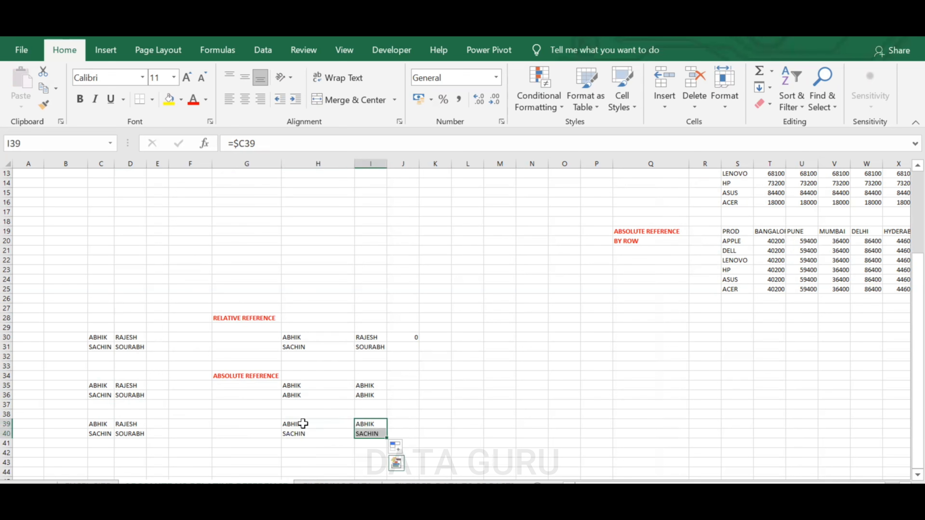
{"action": "left_click_drag", "start_coordinate": [304, 424], "coordinate": [515, 439]}
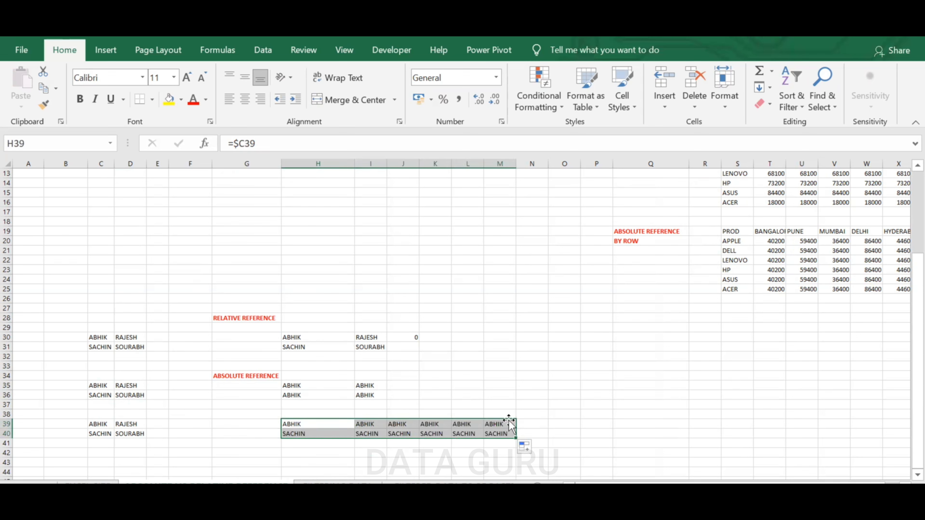
Inspect the formulas in the filled cells of rows 39 and 40
{"action": "left_click", "coordinate": [311, 427]}
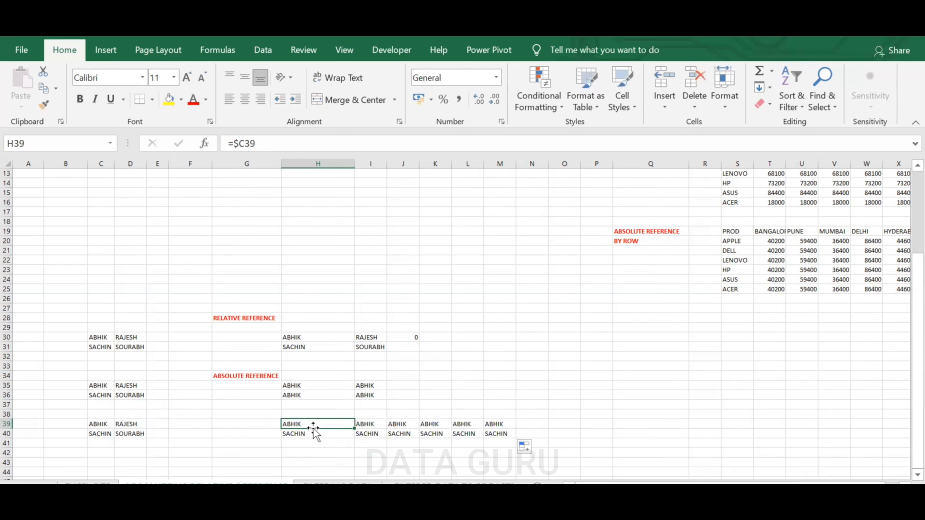
{"action": "left_click", "coordinate": [363, 426]}
{"action": "left_click", "coordinate": [407, 427]}
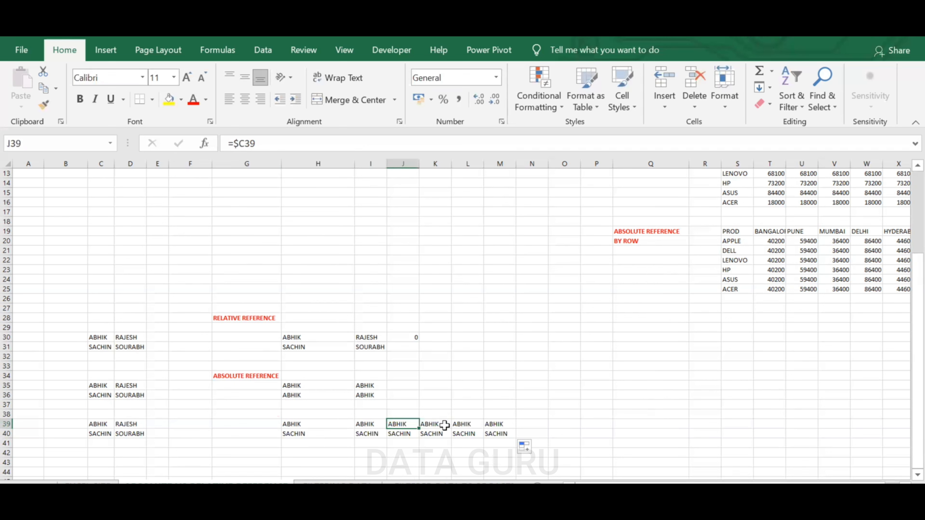
{"action": "left_click", "coordinate": [445, 426]}
{"action": "left_click", "coordinate": [466, 427]}
{"action": "left_click", "coordinate": [502, 427]}
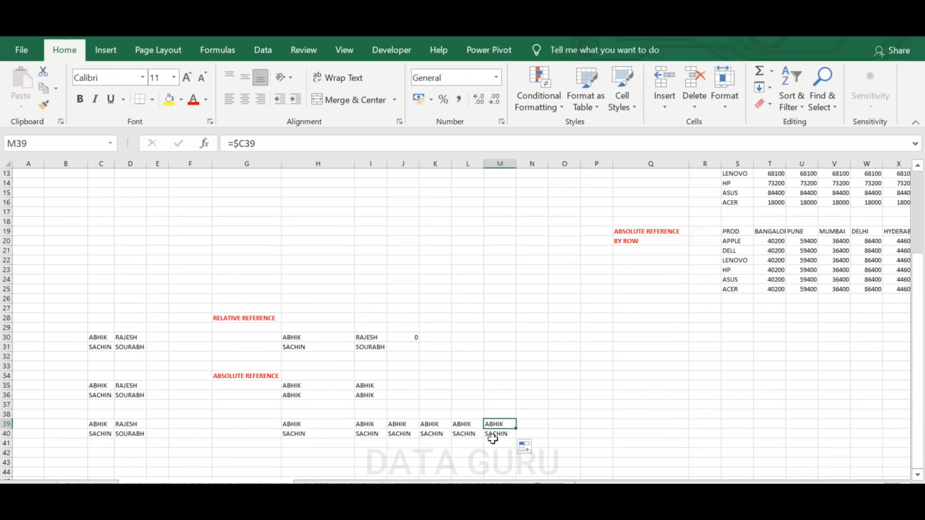
{"action": "left_click", "coordinate": [473, 434]}
{"action": "left_click", "coordinate": [496, 434]}
{"action": "left_click", "coordinate": [431, 434]}
{"action": "left_click", "coordinate": [396, 433]}
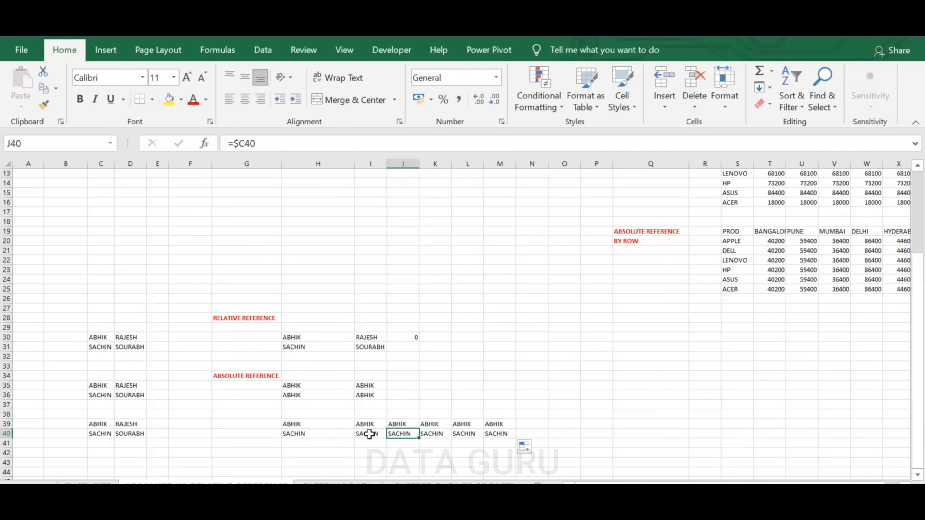
{"action": "left_click", "coordinate": [371, 433]}
Label G38 as ABSOLUTE REFERENCE BY COLUMN in bold red text
{"action": "left_click", "coordinate": [247, 414]}
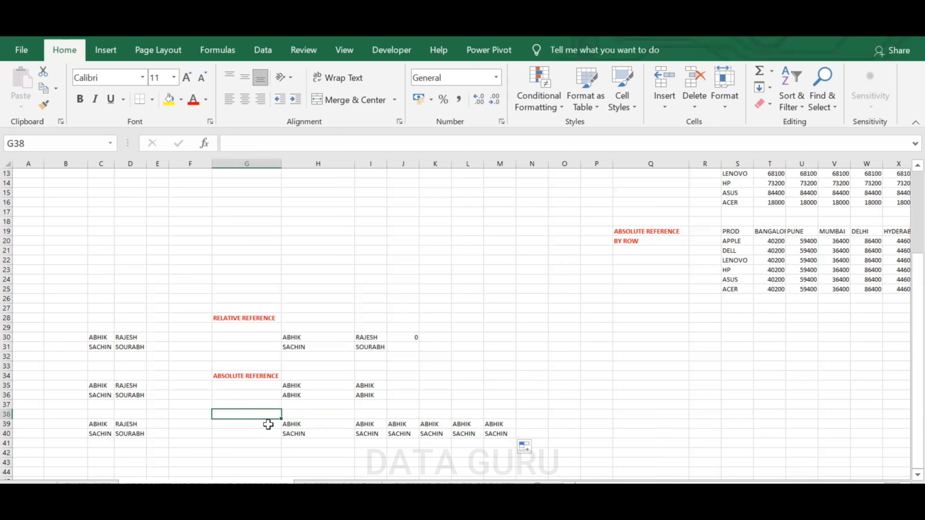
{"action": "type", "text": "ABSOLUTE REFERENCE BY COLUMN"}
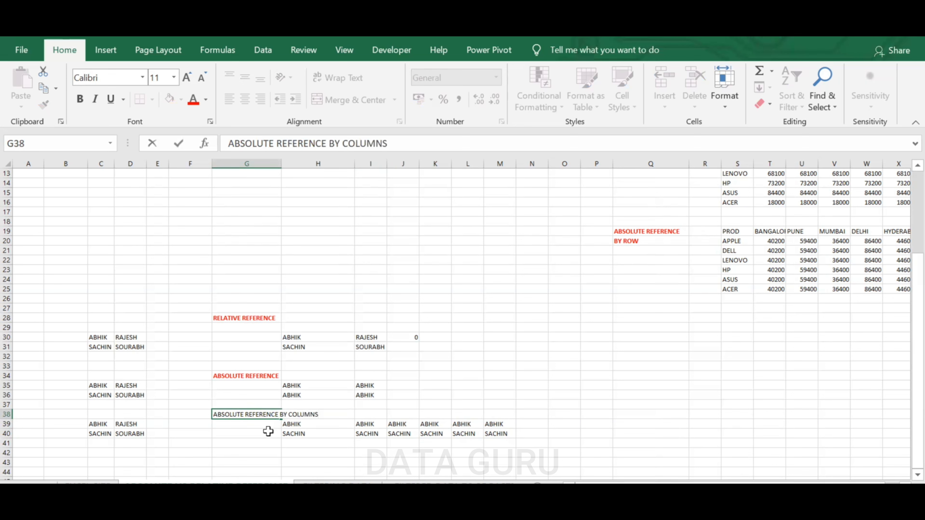
{"action": "left_click", "coordinate": [269, 434]}
{"action": "left_click", "coordinate": [266, 414]}
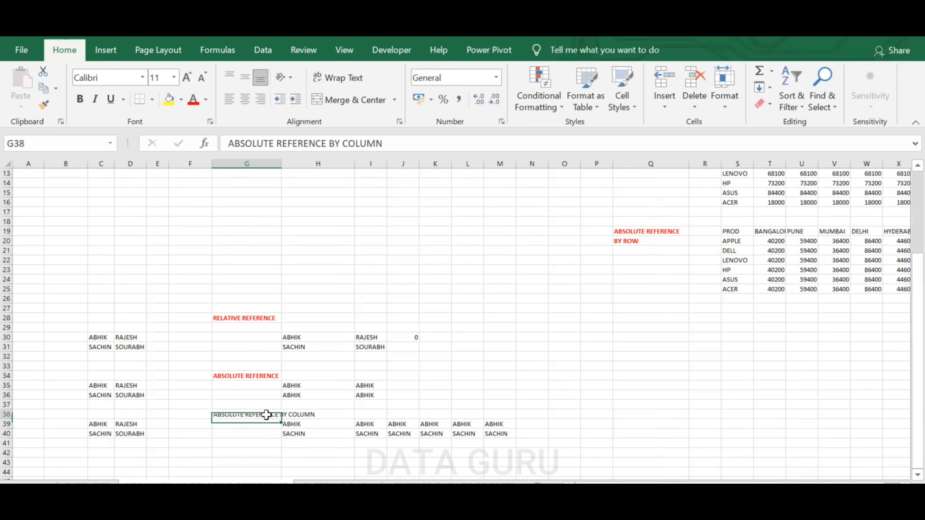
{"action": "left_click", "coordinate": [80, 99]}
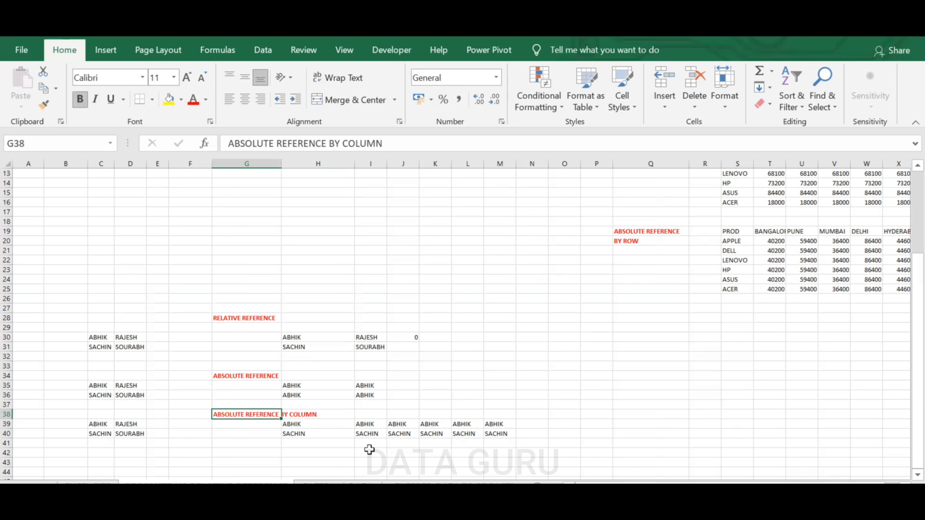
Extend the I39:M40 formulas down through row 43
{"action": "left_click_drag", "start_coordinate": [375, 429], "coordinate": [517, 465]}
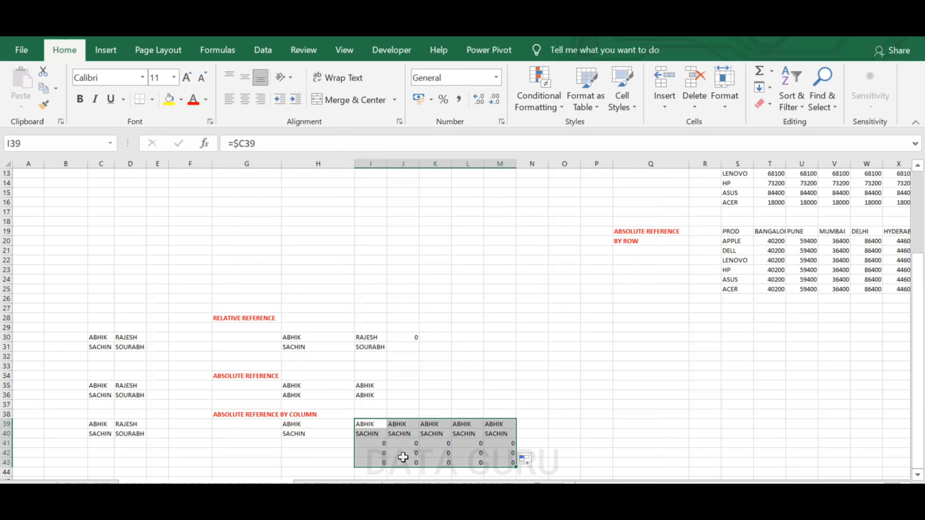
{"action": "left_click_drag", "start_coordinate": [371, 444], "coordinate": [502, 462]}
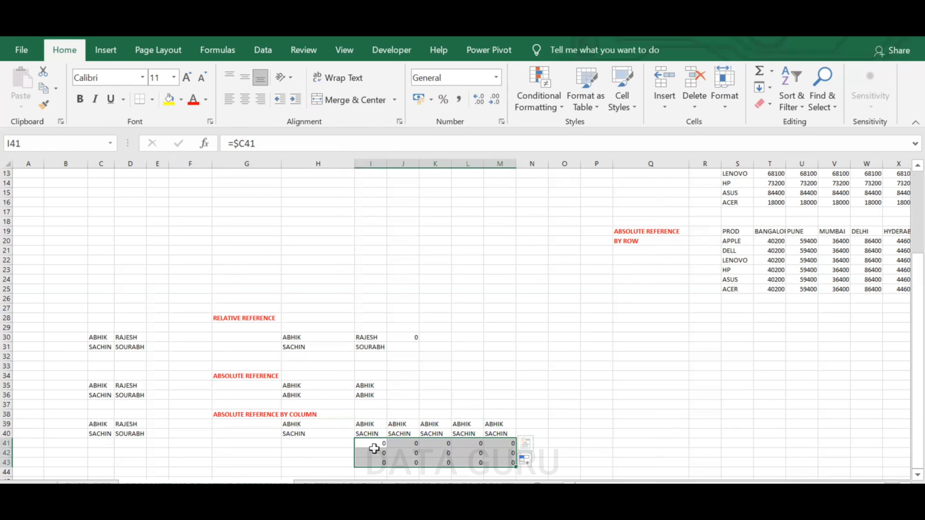
{"action": "left_click_drag", "start_coordinate": [381, 444], "coordinate": [383, 463]}
{"action": "left_click_drag", "start_coordinate": [428, 445], "coordinate": [523, 477]}
{"action": "left_click", "coordinate": [564, 453]}
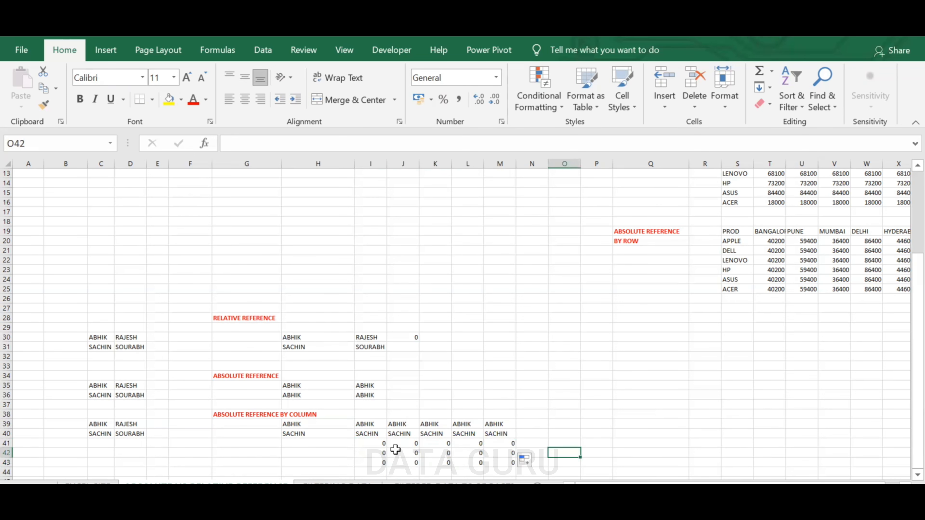
Copy the names block C39:D40 and paste it at C45
{"action": "scroll", "coordinate": [396, 450], "scroll_direction": "down", "scroll_amount": 2}
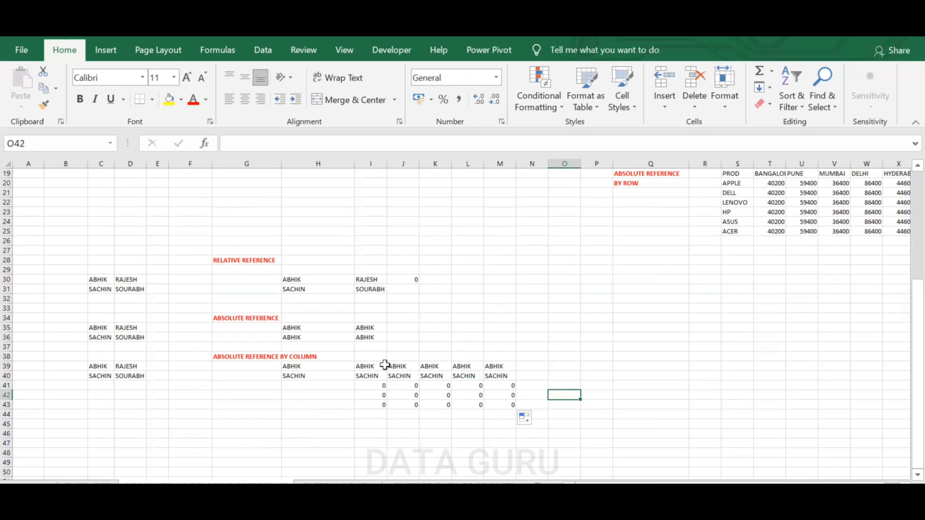
{"action": "left_click_drag", "start_coordinate": [97, 366], "coordinate": [121, 376]}
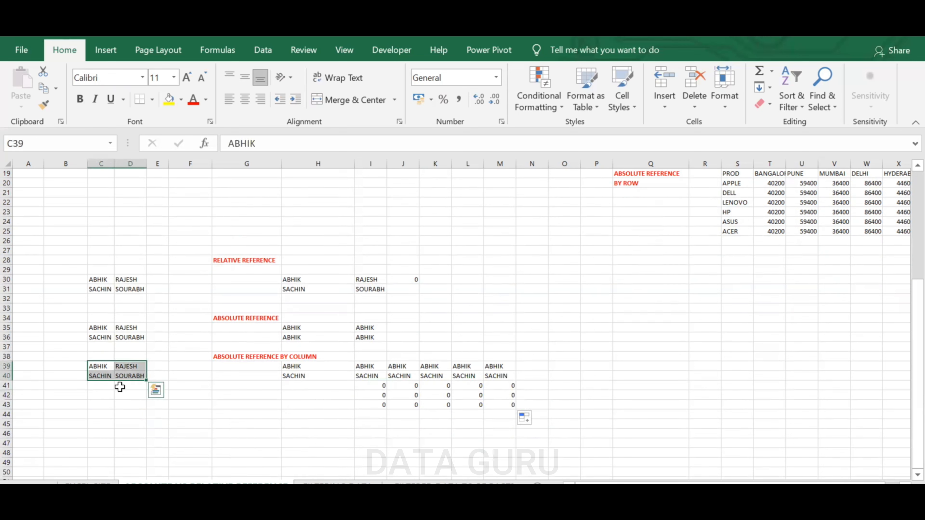
{"action": "key", "text": "ctrl+c"}
{"action": "left_click", "coordinate": [100, 424]}
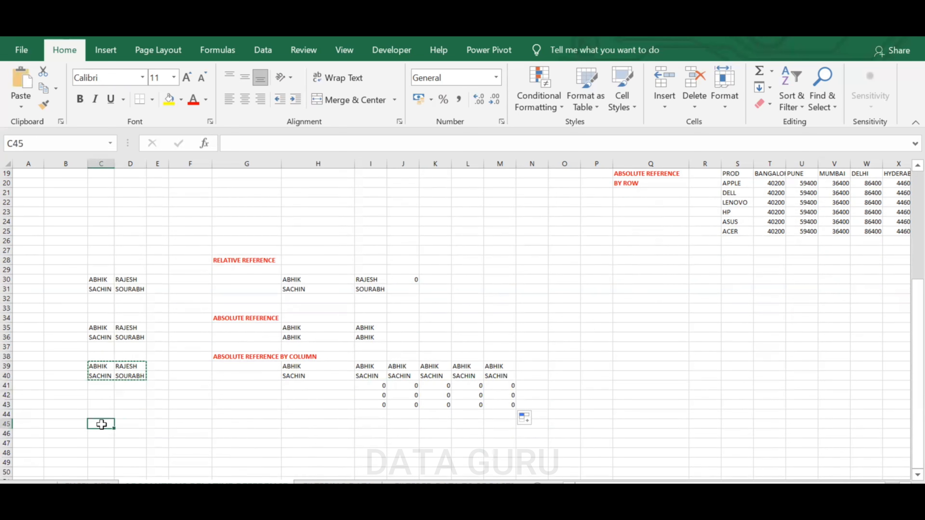
{"action": "key", "text": "ctrl+v"}
Enter a formula in H45 referencing C45 with only the row locked, as C$45
{"action": "left_click", "coordinate": [289, 416]}
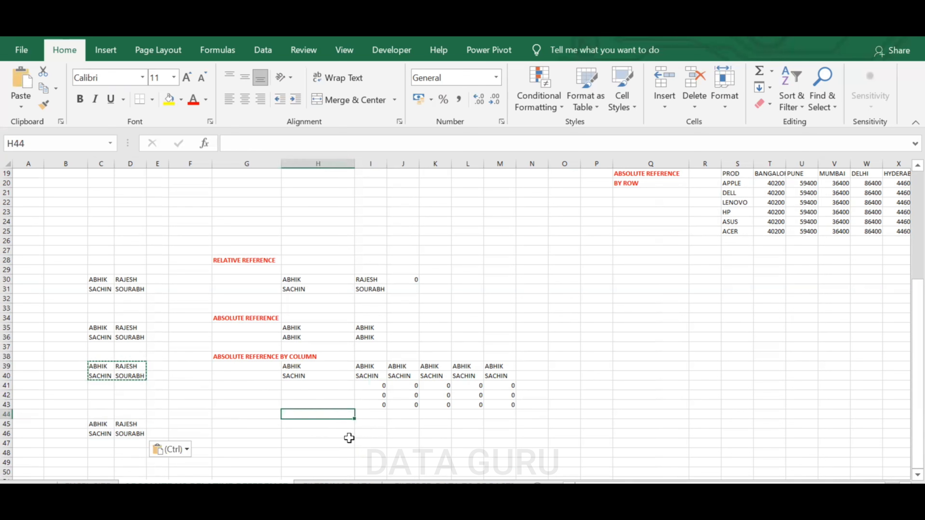
{"action": "left_click", "coordinate": [309, 424]}
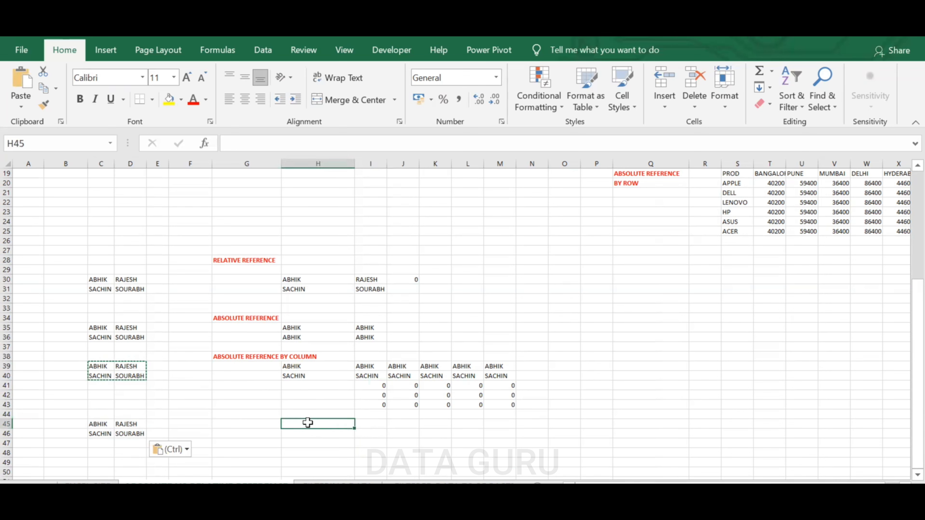
{"action": "type", "text": "="}
{"action": "left_click", "coordinate": [106, 424]}
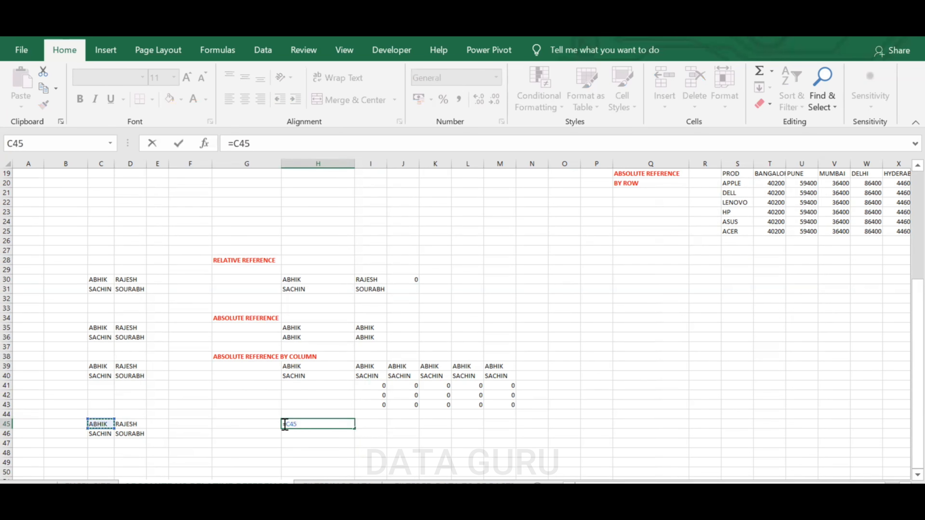
{"action": "left_click", "coordinate": [293, 425]}
{"action": "type", "text": "$"}
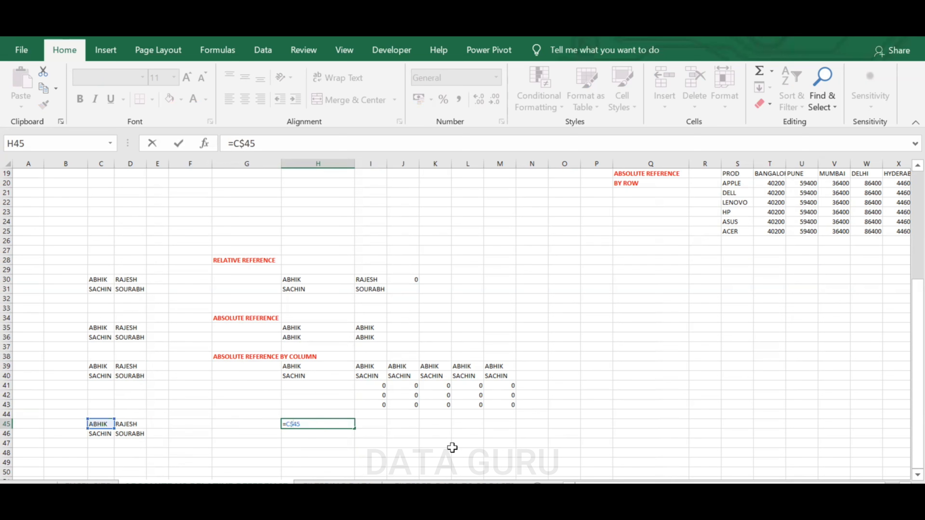
{"action": "key", "text": "Return"}
Fill the H45 formula across and down to I46
{"action": "left_click", "coordinate": [340, 418]}
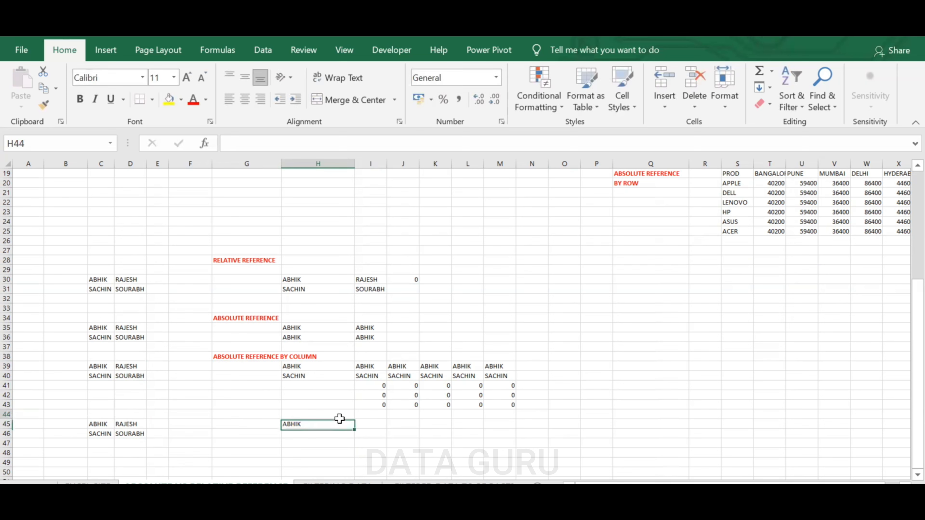
{"action": "left_click", "coordinate": [348, 425]}
{"action": "left_click_drag", "start_coordinate": [355, 430], "coordinate": [388, 440]}
{"action": "mouse_move", "coordinate": [477, 510]}
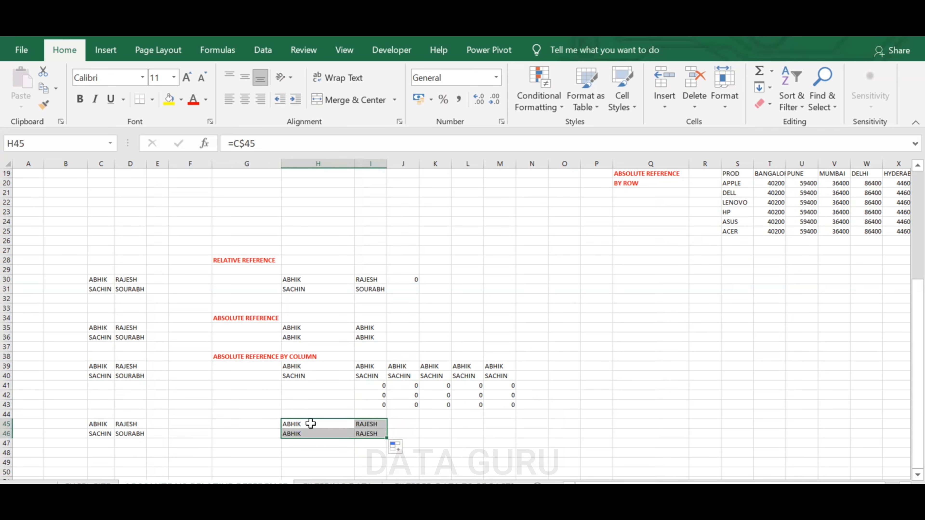
{"action": "left_click_drag", "start_coordinate": [310, 424], "coordinate": [361, 434]}
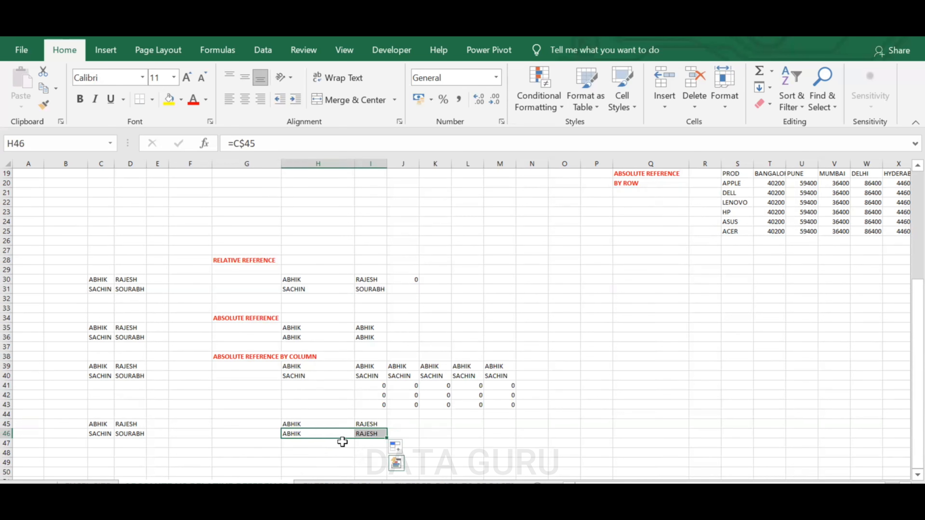
Fill the row 45 formula further across through column L
{"action": "left_click_drag", "start_coordinate": [335, 425], "coordinate": [481, 425]}
{"action": "left_click", "coordinate": [398, 425]}
{"action": "left_click_drag", "start_coordinate": [398, 425], "coordinate": [480, 425]}
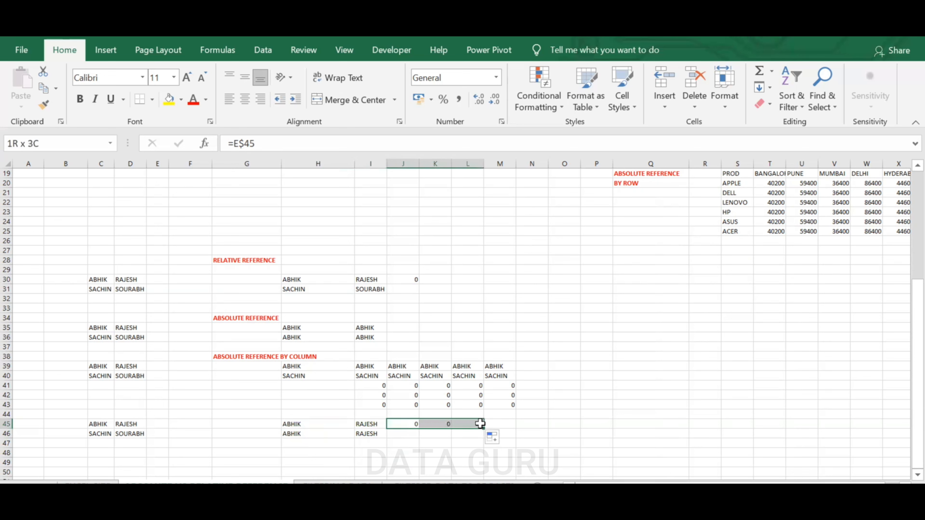
Inspect the formulas in the filled cells of row 45
{"action": "left_click", "coordinate": [347, 425]}
{"action": "left_click", "coordinate": [375, 424]}
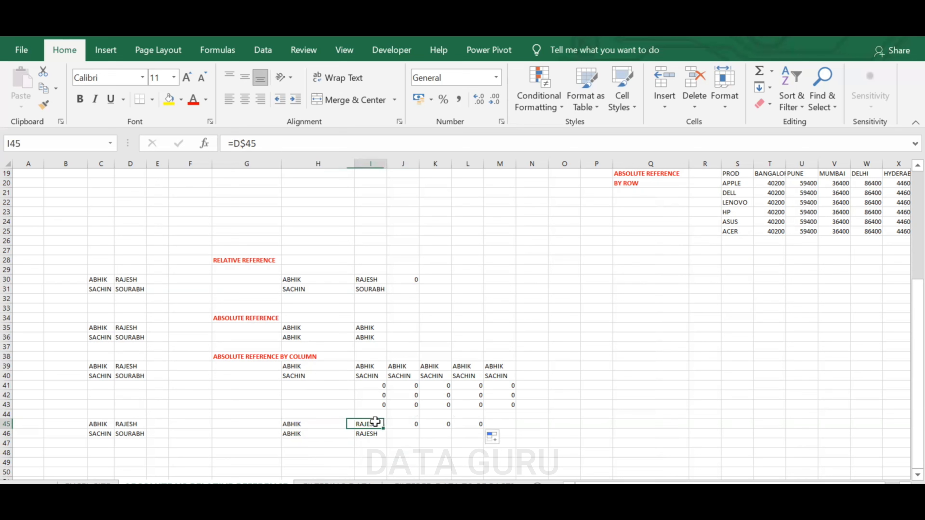
{"action": "left_click", "coordinate": [409, 426]}
{"action": "left_click", "coordinate": [457, 424]}
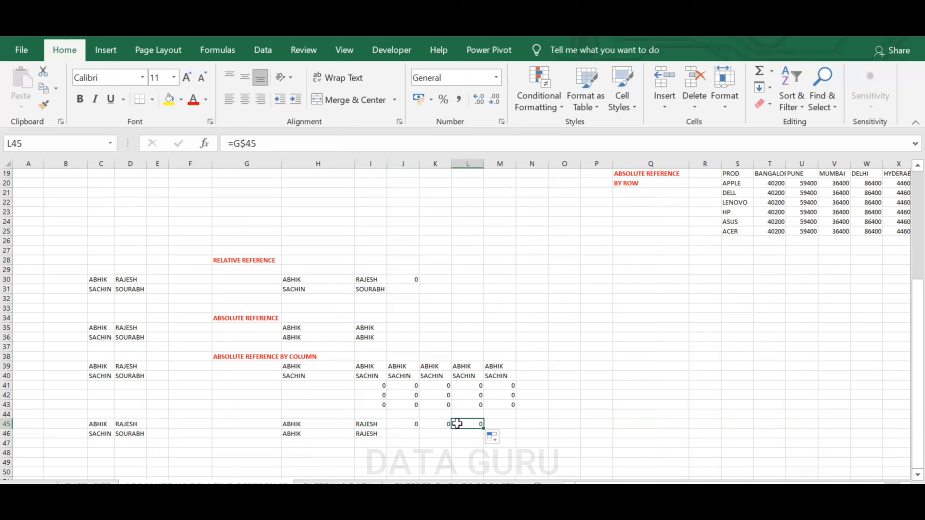
{"action": "left_click", "coordinate": [493, 425]}
{"action": "left_click", "coordinate": [472, 426]}
{"action": "left_click", "coordinate": [435, 426]}
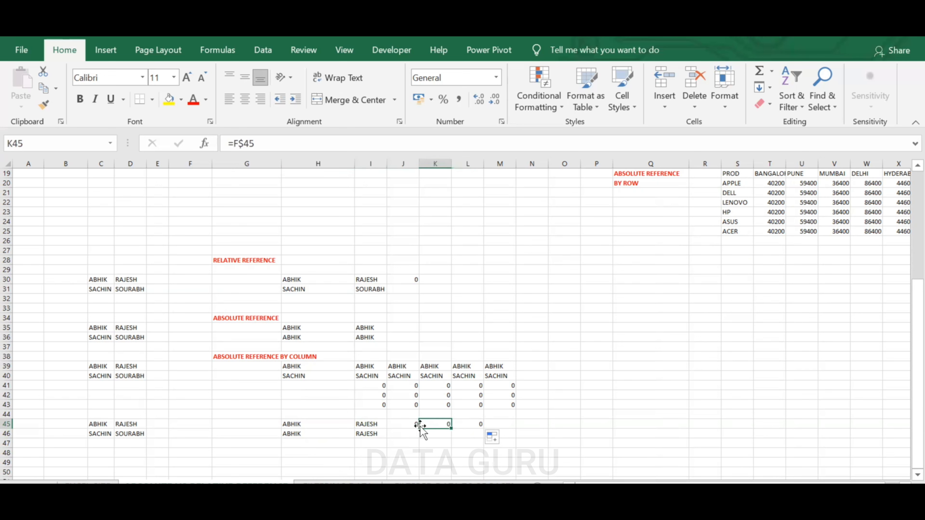
Copy the 'ABSOLUTE REFERENCE BY COLUMN' heading into G44 and change its text to 'ABSOLUTE REFERENCE BY ROW'
{"action": "left_click", "coordinate": [412, 425]}
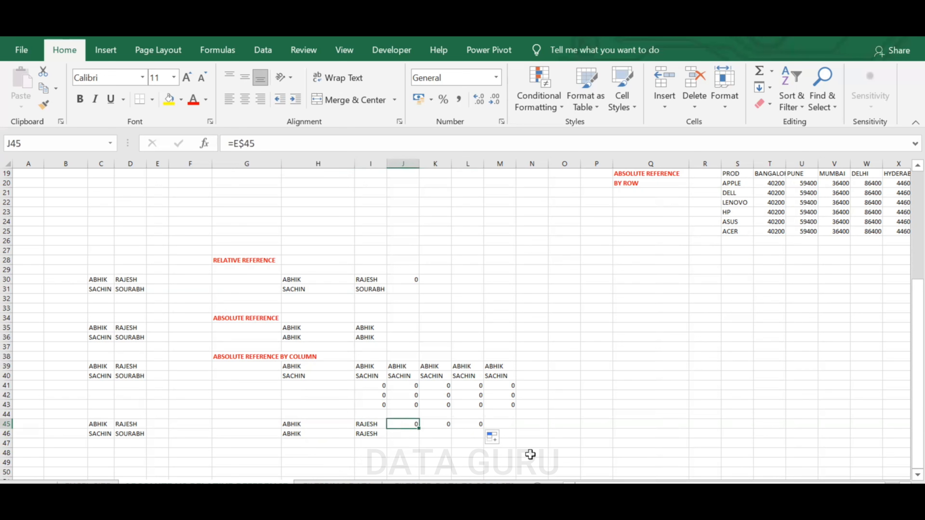
{"action": "left_click", "coordinate": [274, 357]}
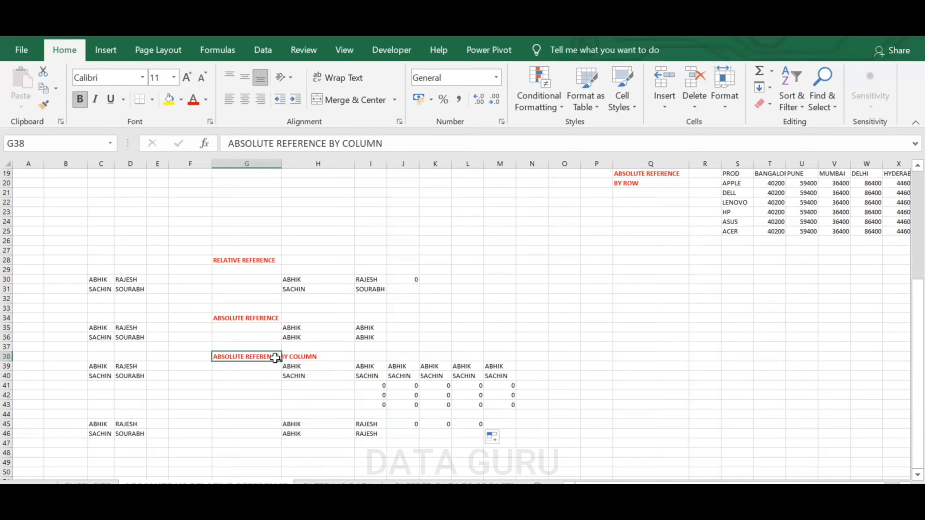
{"action": "key", "text": "ctrl+c"}
{"action": "left_click", "coordinate": [259, 415]}
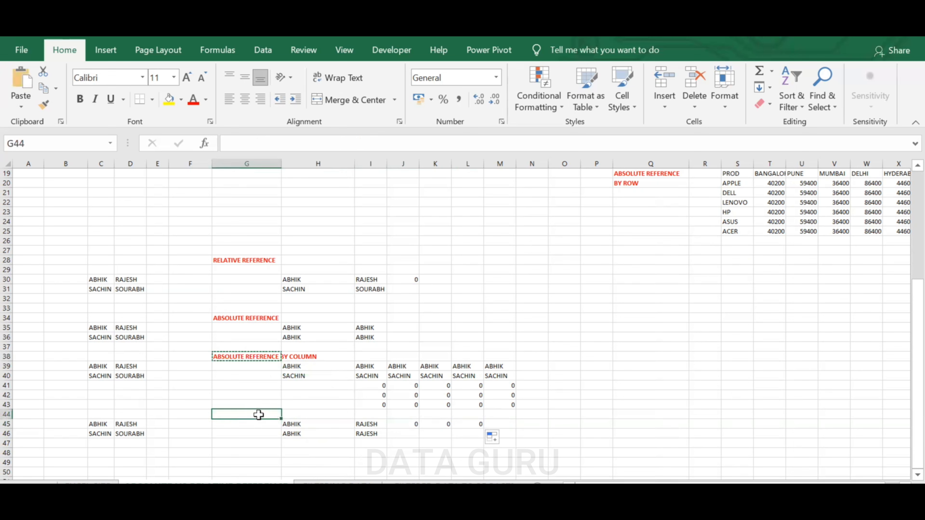
{"action": "key", "text": "ctrl+v"}
{"action": "left_click", "coordinate": [383, 138]}
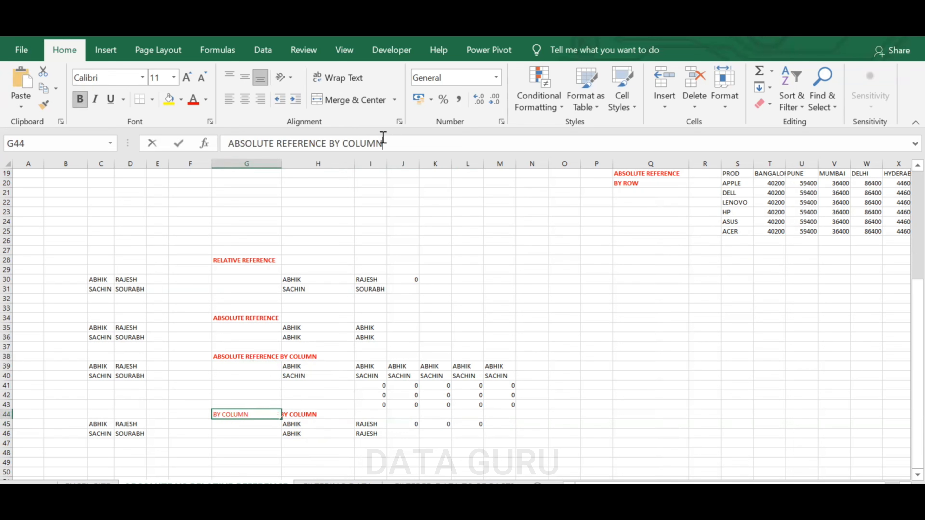
{"action": "left_click_drag", "start_coordinate": [383, 143], "coordinate": [342, 143]}
{"action": "type", "text": "ROW"}
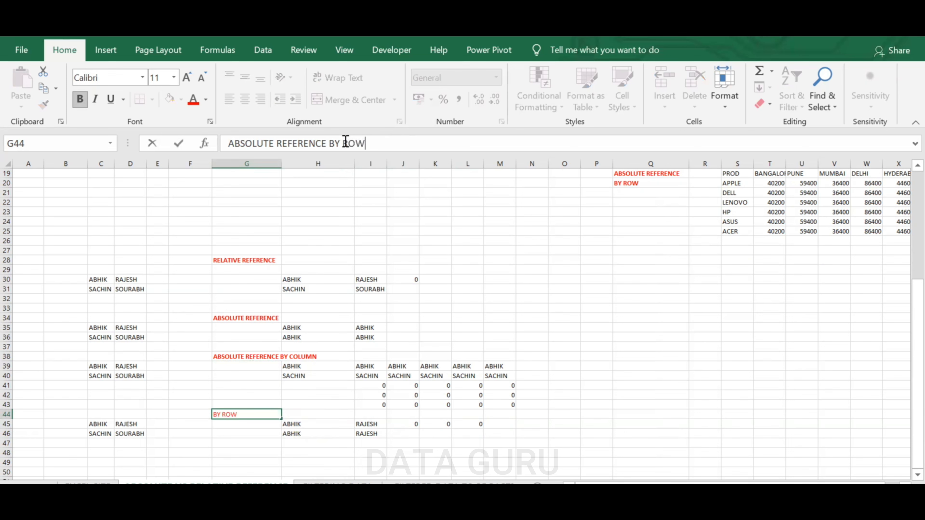
{"action": "left_click", "coordinate": [723, 413]}
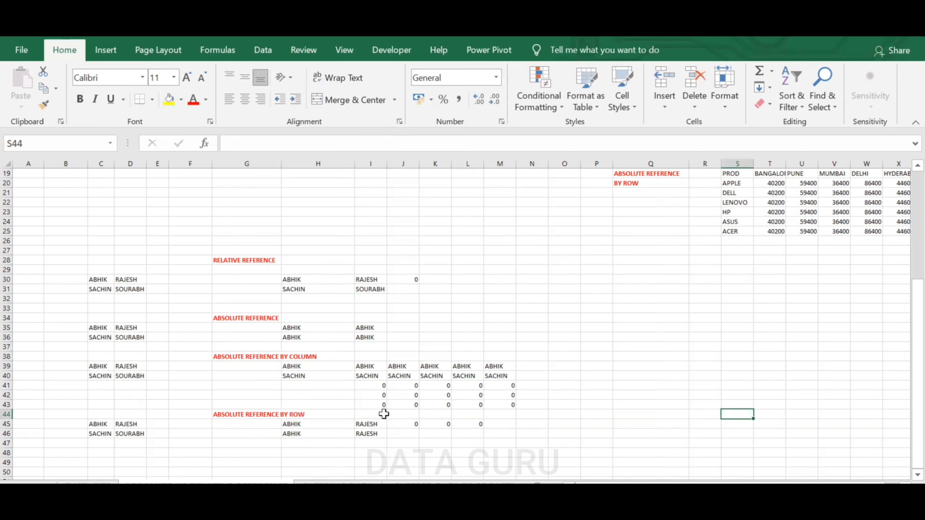
{"action": "left_click", "coordinate": [281, 419]}
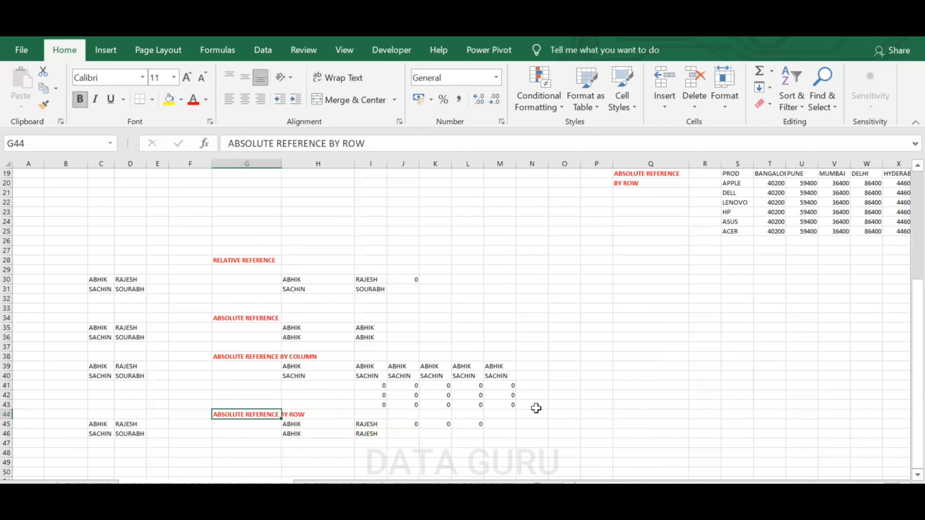
Enter the heading TEST in C50 and format it bold with red font
{"action": "scroll", "coordinate": [536, 408], "scroll_direction": "up", "scroll_amount": 6}
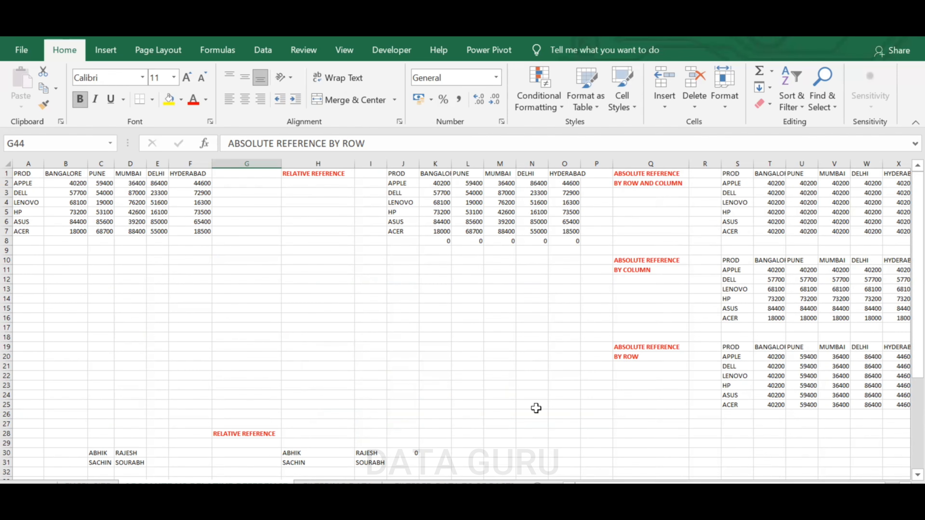
{"action": "scroll", "coordinate": [536, 408], "scroll_direction": "down", "scroll_amount": 8}
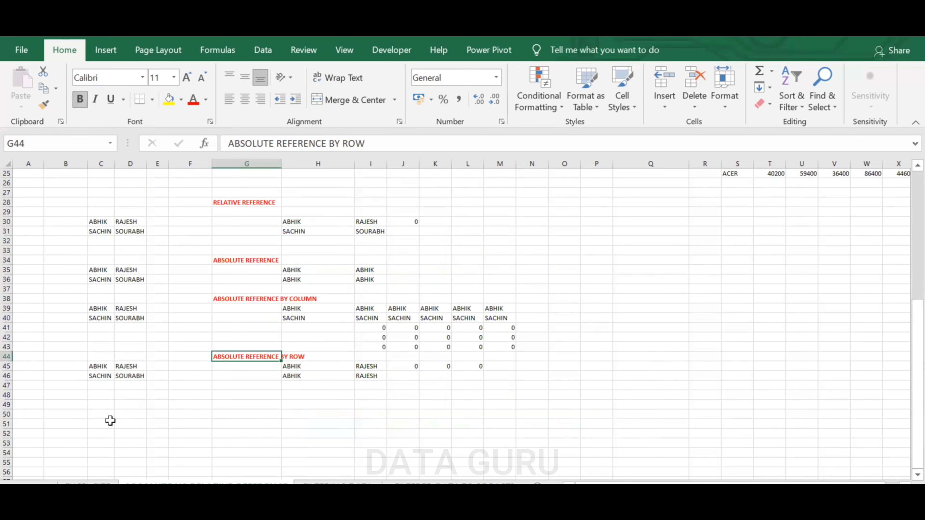
{"action": "left_click", "coordinate": [102, 415]}
{"action": "type", "text": "TE"}
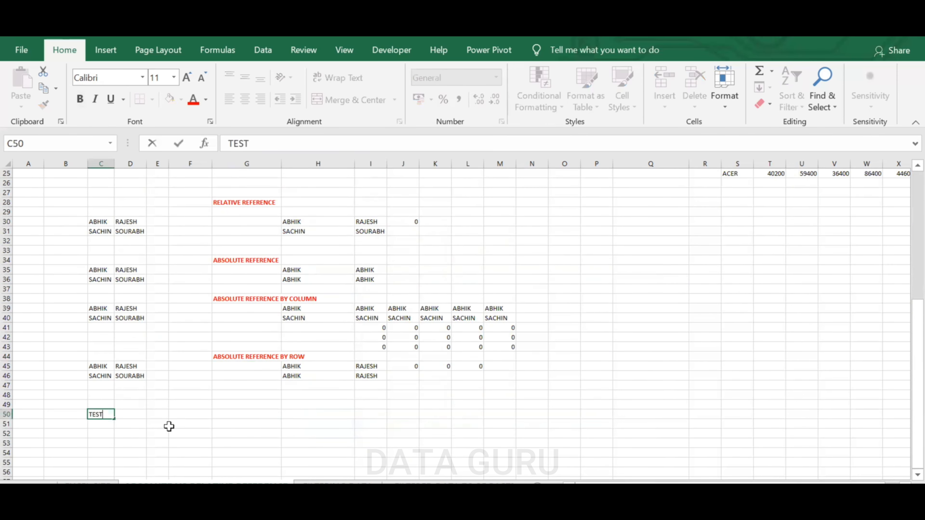
{"action": "type", "text": "ST"}
{"action": "left_click", "coordinate": [176, 429]}
{"action": "left_click", "coordinate": [109, 416]}
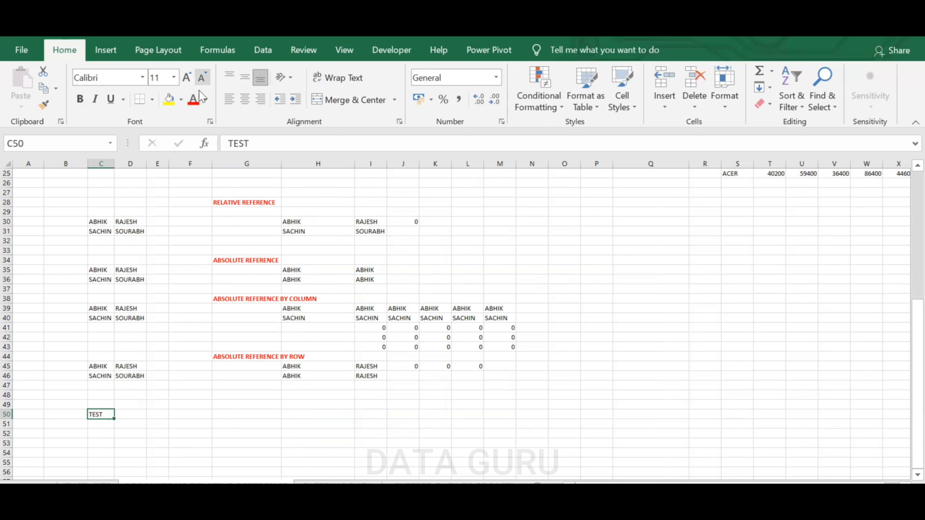
{"action": "left_click", "coordinate": [193, 99]}
{"action": "left_click", "coordinate": [79, 99]}
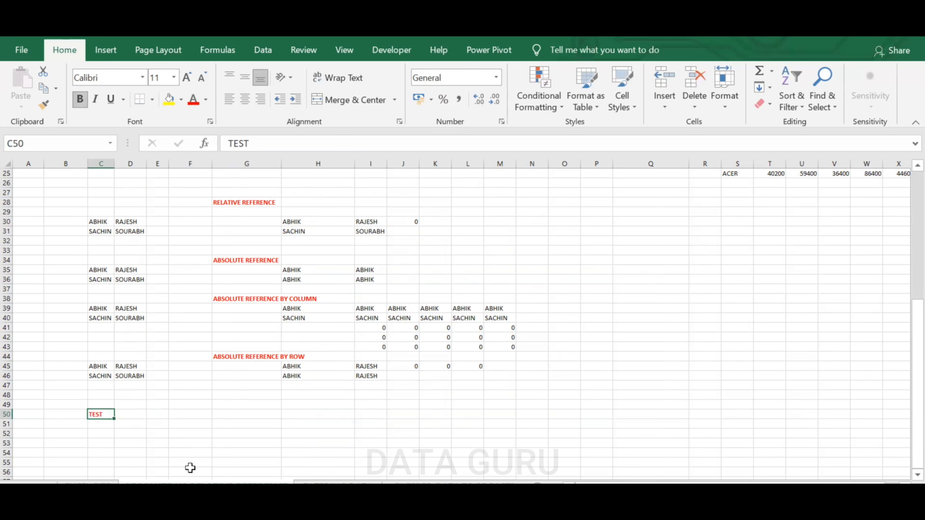
Enter the sample names VIRAT in E51 and PANT in E52
{"action": "left_click", "coordinate": [163, 427]}
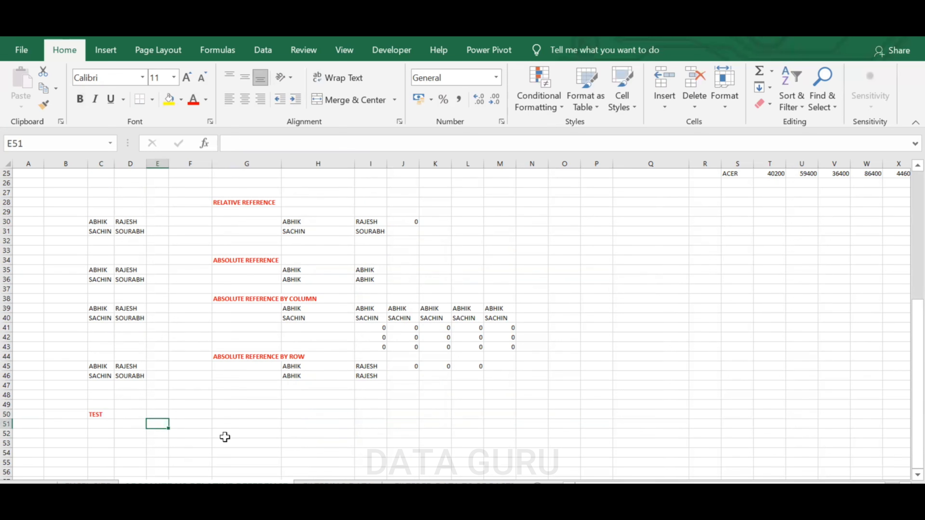
{"action": "type", "text": "VIRAT"}
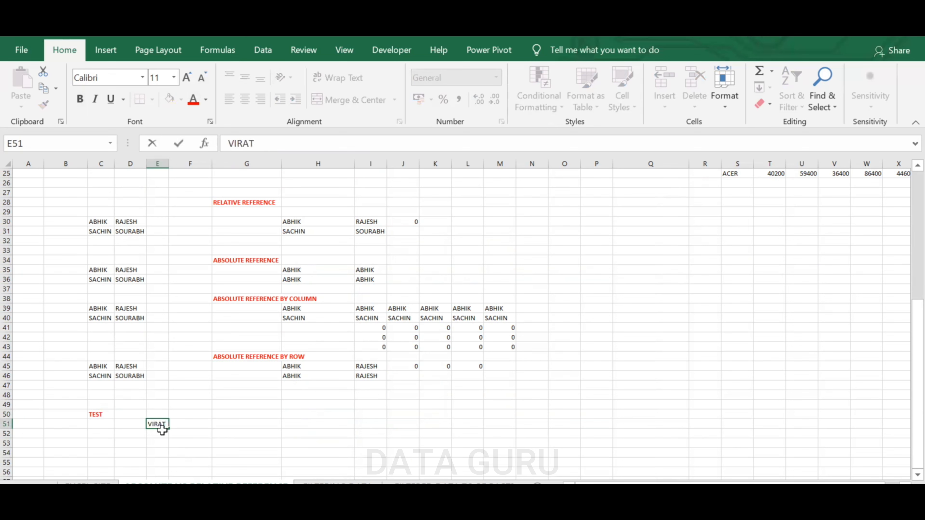
{"action": "key", "text": "Return"}
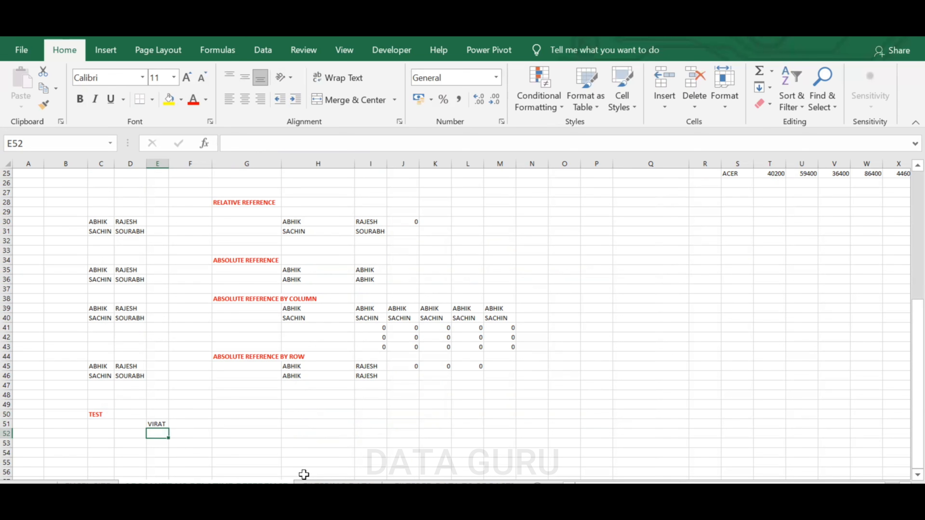
{"action": "type", "text": "PATH"}
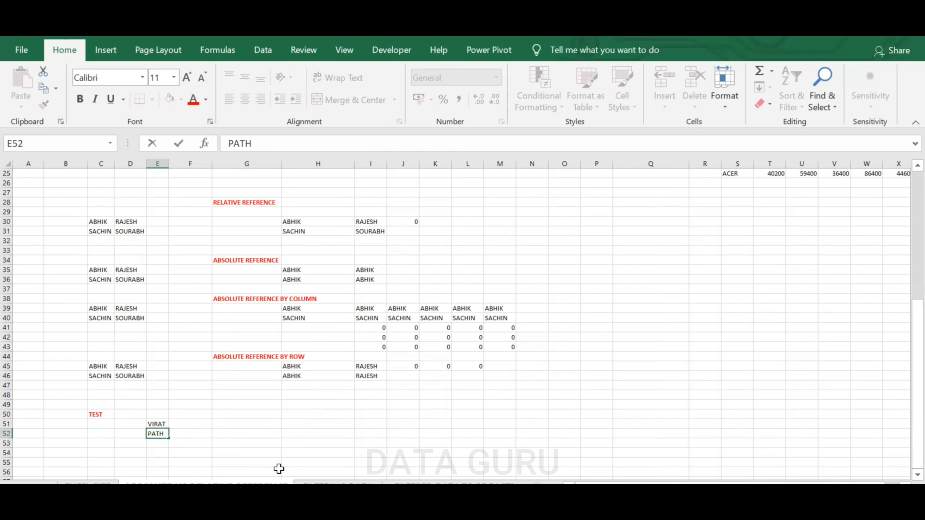
{"action": "key", "text": "Left"}
{"action": "key", "text": "Left"}
{"action": "type", "text": "N"}
{"action": "left_click", "coordinate": [245, 440]}
Enter a relative formula =E51 in G51, fill it down to G52, and check both formulas
{"action": "left_click", "coordinate": [250, 424]}
{"action": "type", "text": "="}
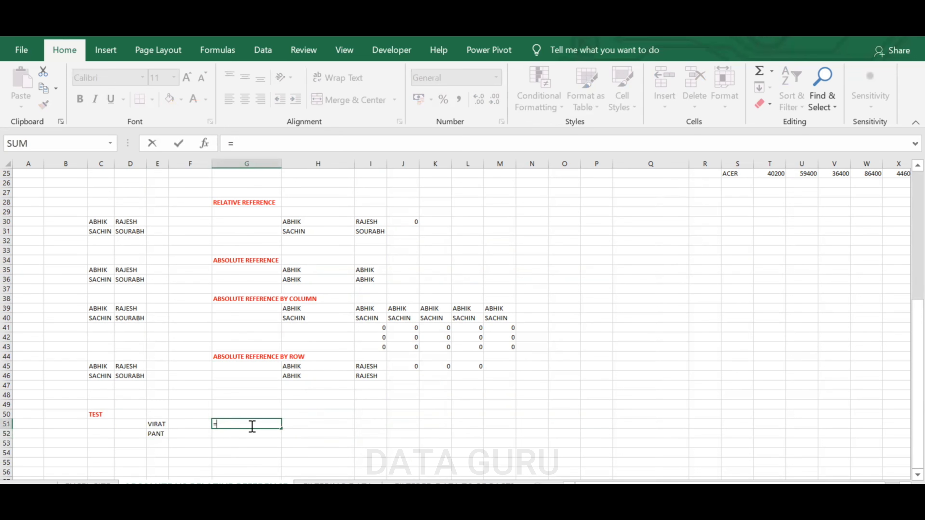
{"action": "left_click", "coordinate": [160, 424]}
{"action": "key", "text": "Return"}
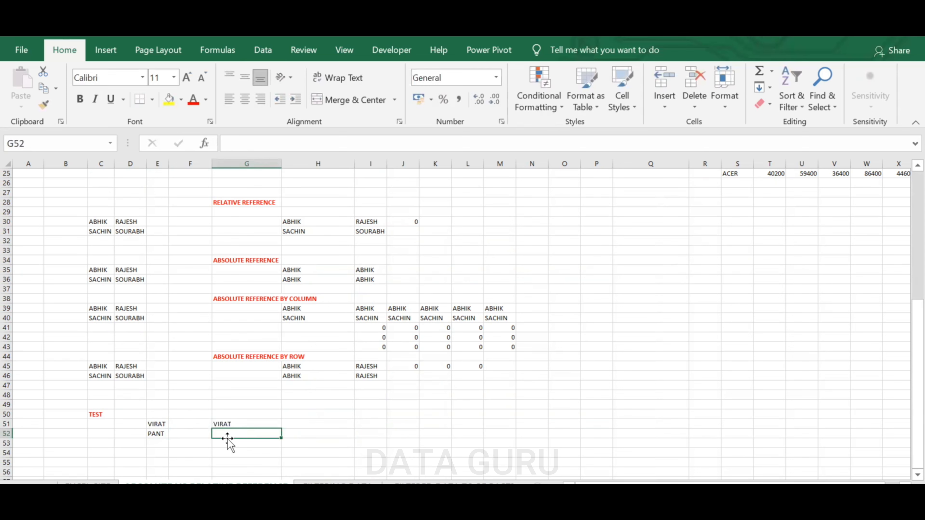
{"action": "left_click", "coordinate": [250, 423]}
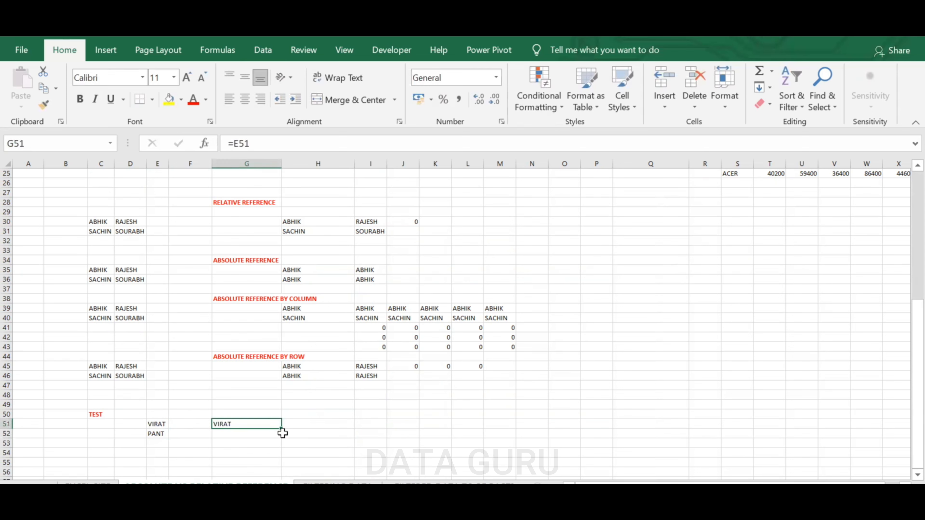
{"action": "left_click_drag", "start_coordinate": [282, 430], "coordinate": [283, 437]}
{"action": "left_click", "coordinate": [253, 423]}
{"action": "left_click", "coordinate": [241, 436]}
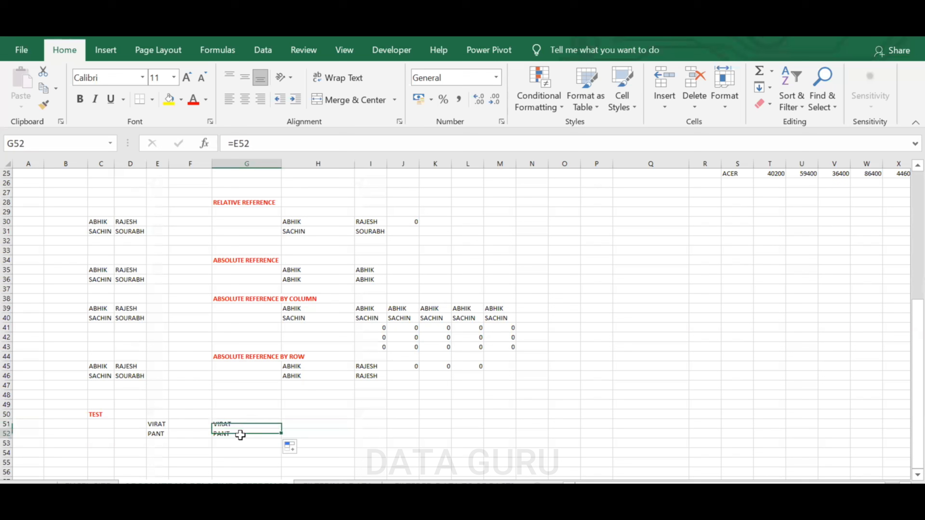
{"action": "left_click", "coordinate": [242, 422]}
{"action": "left_click", "coordinate": [239, 436]}
{"action": "left_click", "coordinate": [239, 423]}
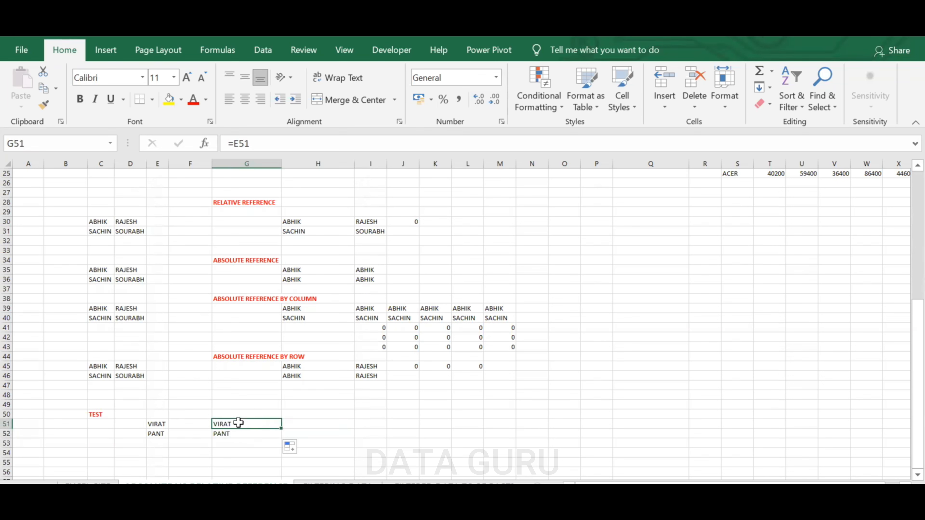
{"action": "left_click", "coordinate": [242, 434]}
Enter a fully absolute formula =$E$51 in H51
{"action": "left_click", "coordinate": [311, 425]}
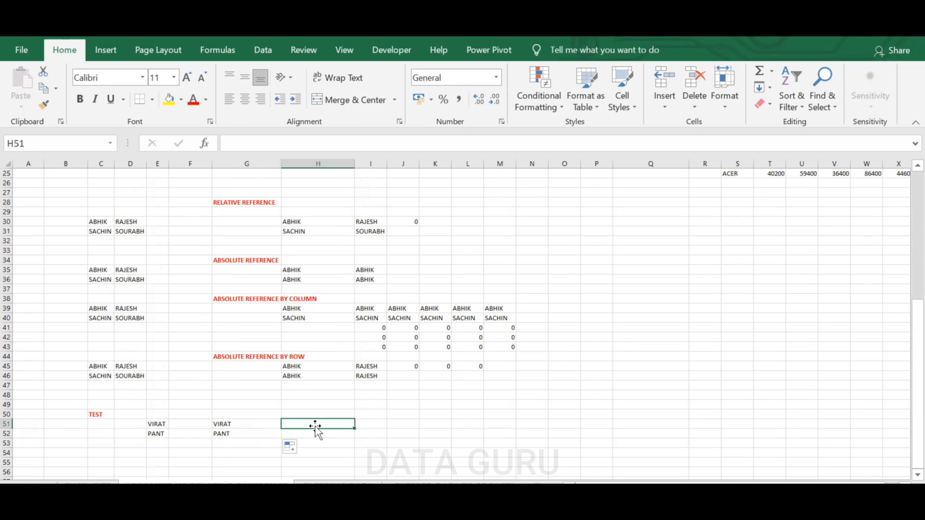
{"action": "type", "text": "="}
{"action": "left_click", "coordinate": [160, 424]}
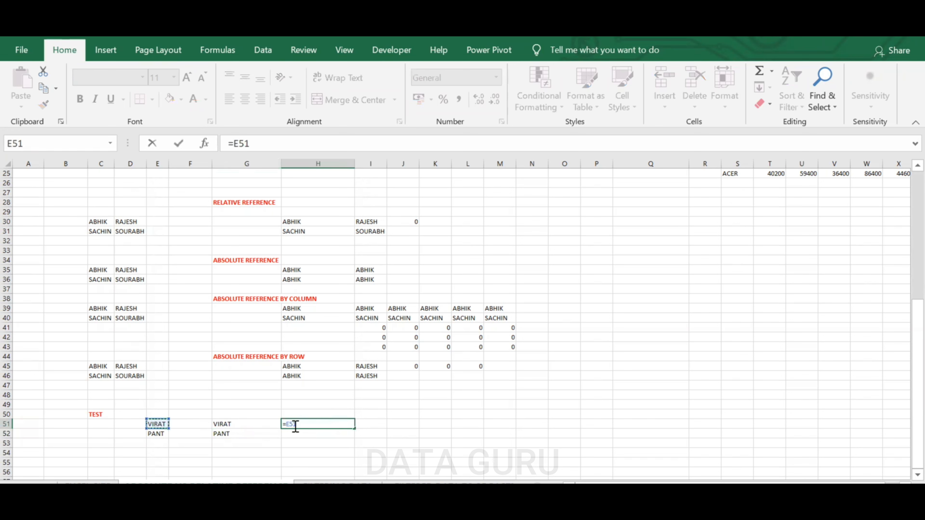
{"action": "left_click", "coordinate": [289, 423]}
{"action": "key", "text": "F4"}
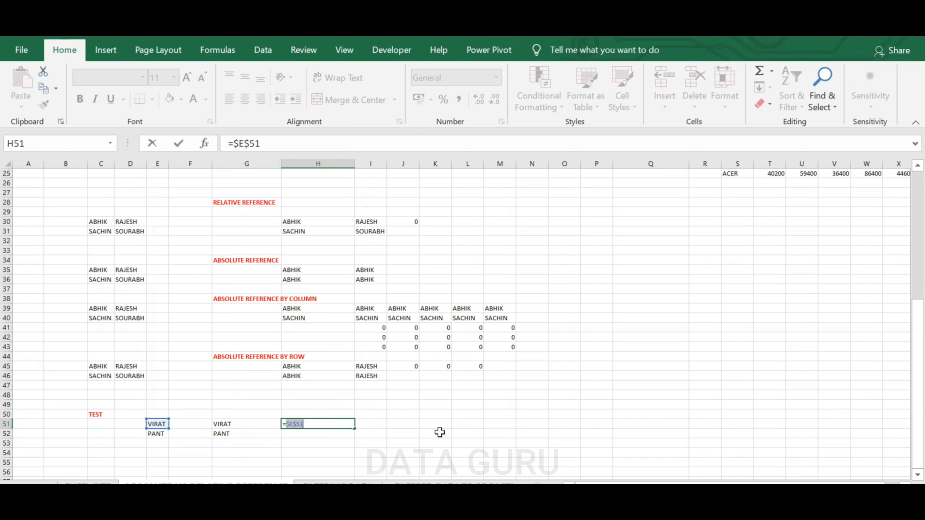
{"action": "key", "text": "Return"}
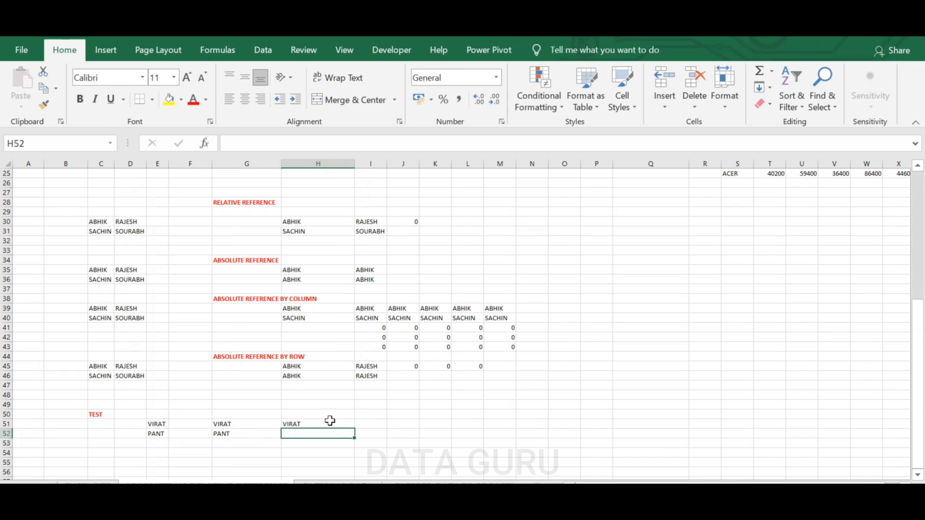
{"action": "left_click", "coordinate": [330, 423]}
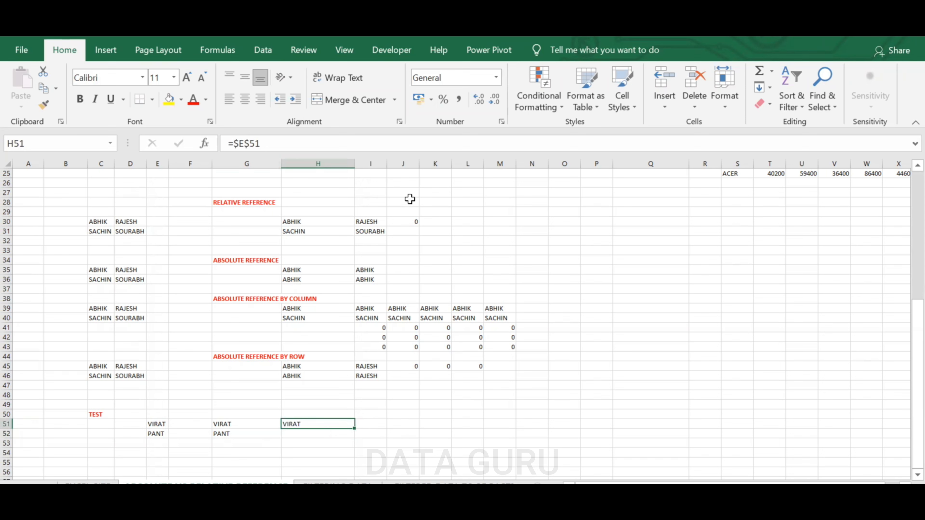
Enter a column-locked formula =$E51 in J51
{"action": "left_click", "coordinate": [398, 423]}
{"action": "type", "text": "="}
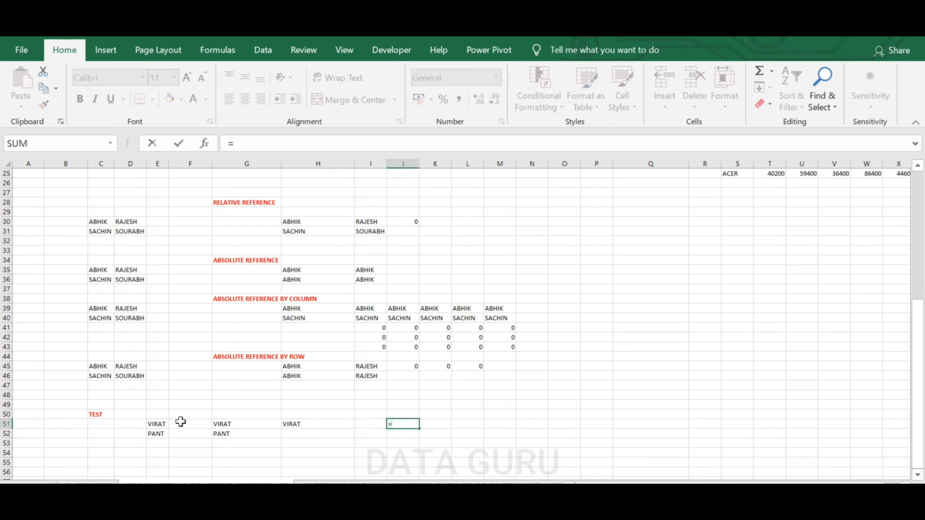
{"action": "left_click", "coordinate": [161, 424]}
{"action": "left_click", "coordinate": [391, 423]}
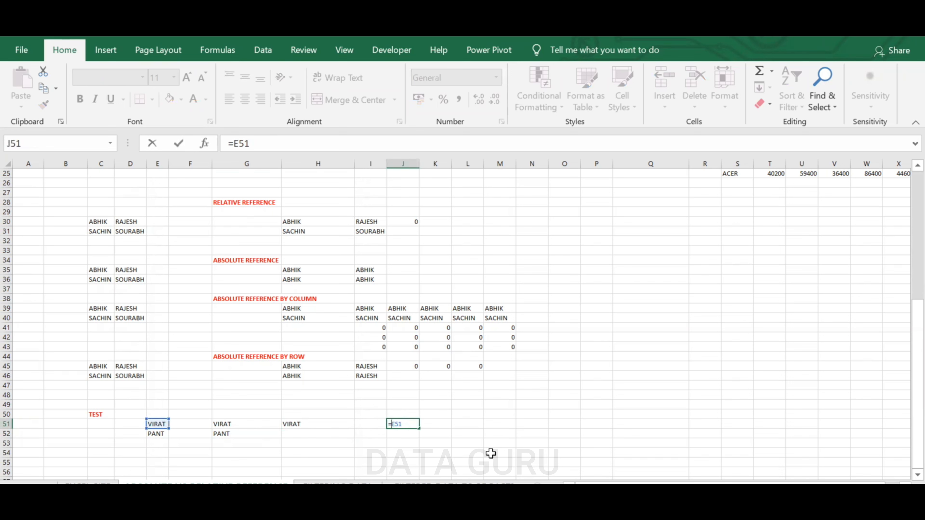
{"action": "type", "text": "$"}
{"action": "key", "text": "Return"}
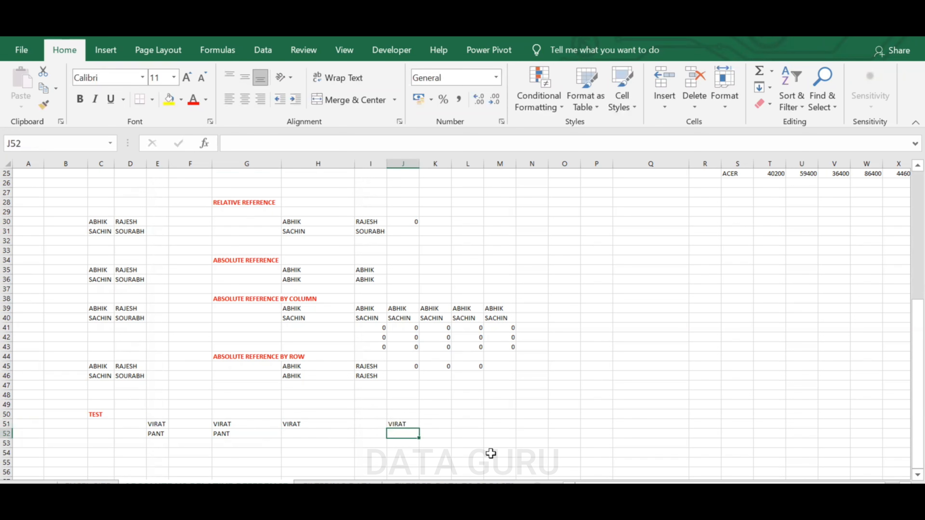
{"action": "left_click", "coordinate": [417, 422]}
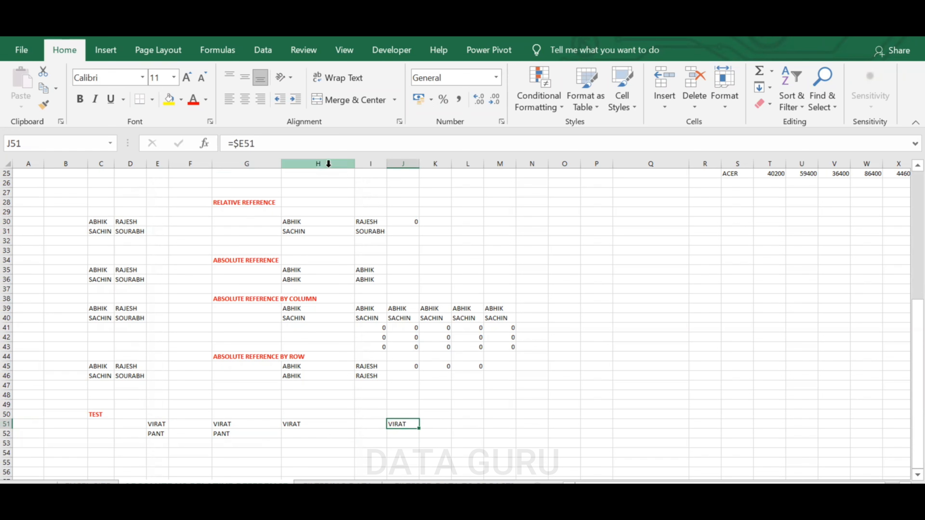
Enter a row-locked formula =E$51 in L51
{"action": "left_click", "coordinate": [469, 425]}
{"action": "type", "text": "="}
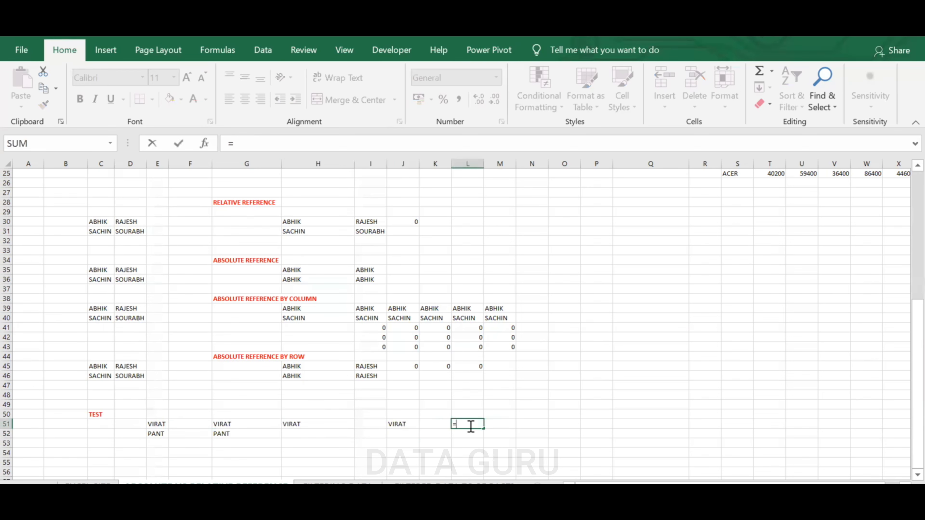
{"action": "left_click", "coordinate": [164, 425]}
{"action": "left_click", "coordinate": [240, 144]}
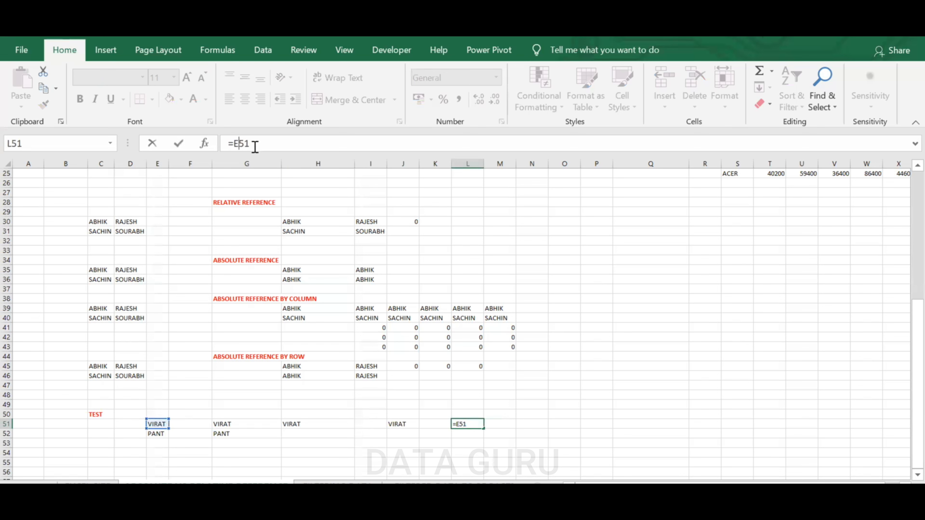
{"action": "type", "text": "$"}
{"action": "key", "text": "Return"}
{"action": "left_click", "coordinate": [465, 424]}
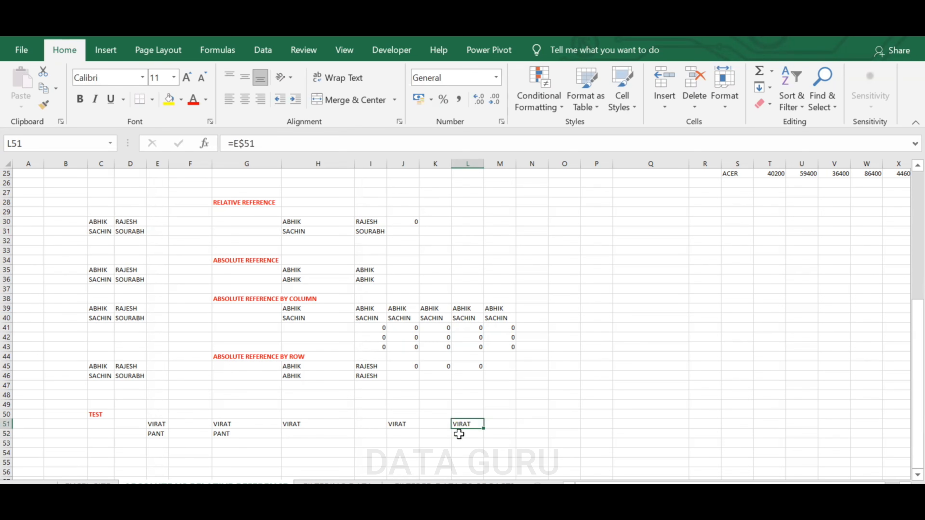
{"action": "scroll", "coordinate": [365, 335], "scroll_direction": "up", "scroll_amount": 6}
{"action": "scroll", "coordinate": [364, 336], "scroll_direction": "up", "scroll_amount": 2}
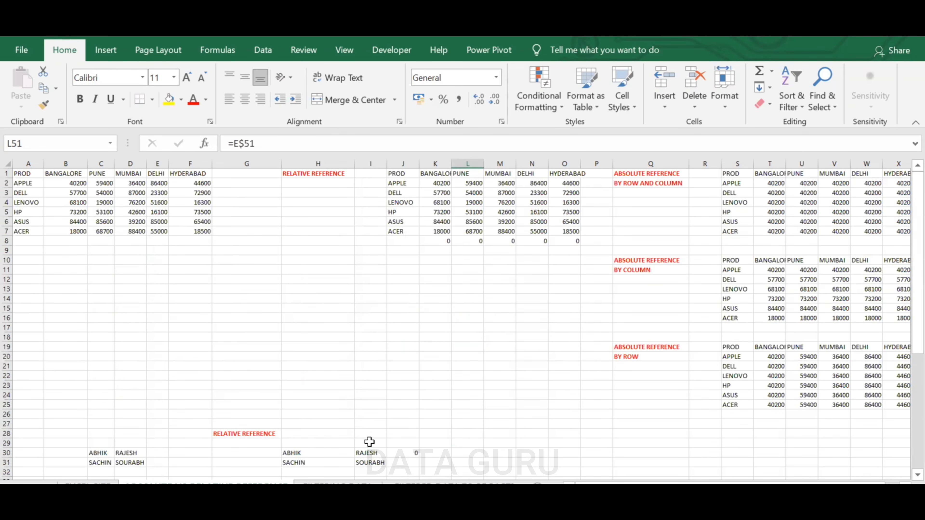